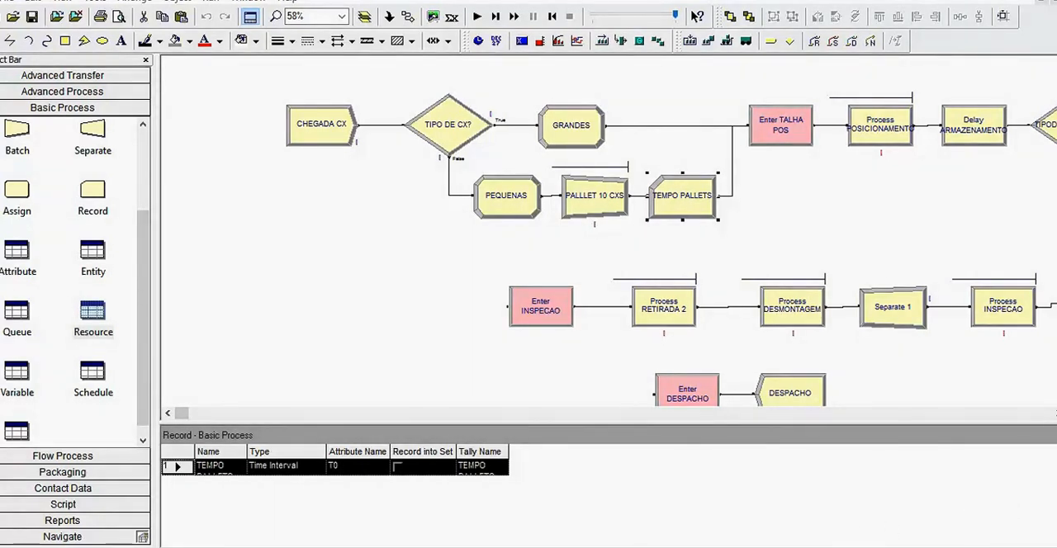
# - Switch to the exercise document in Word and read the opening sentence about how boxes arrive at the warehouse
pyautogui.hotkey('alt', 'Tab')
pyautogui.scroll(5, 524, 324)
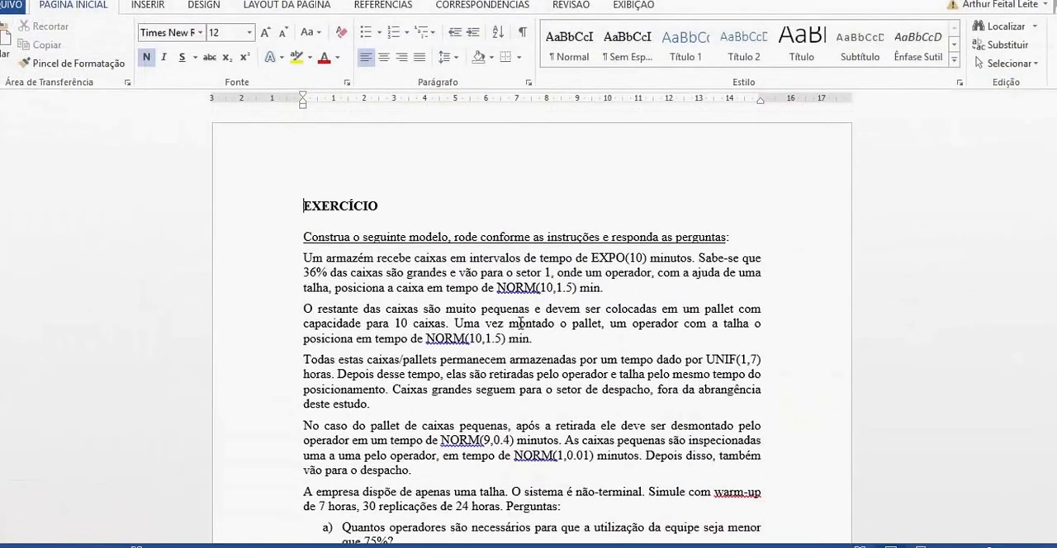
pyautogui.scroll(-1, 518, 323)
pyautogui.scroll(1, 462, 318)
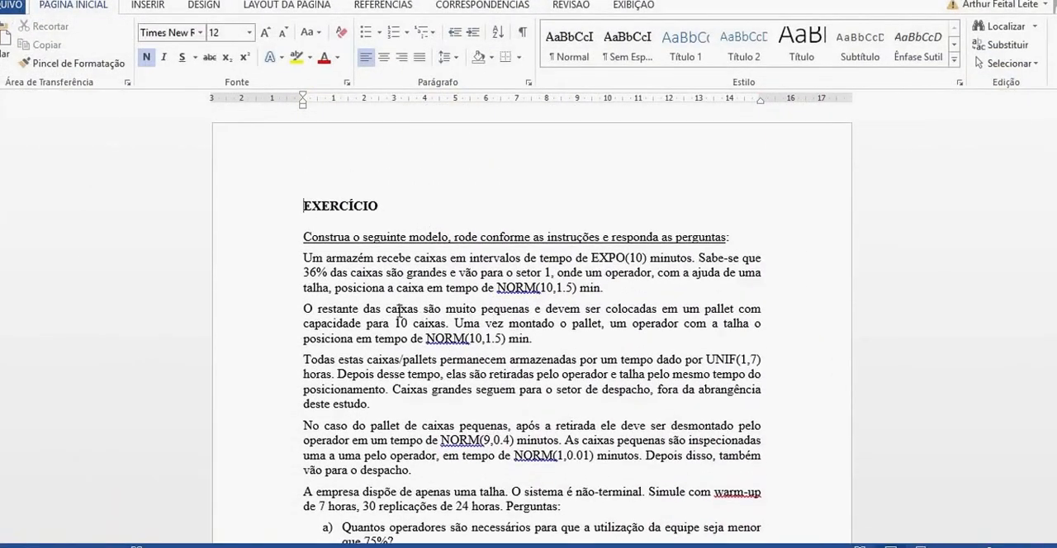
pyautogui.doubleClick(316, 235)
pyautogui.click(365, 273)
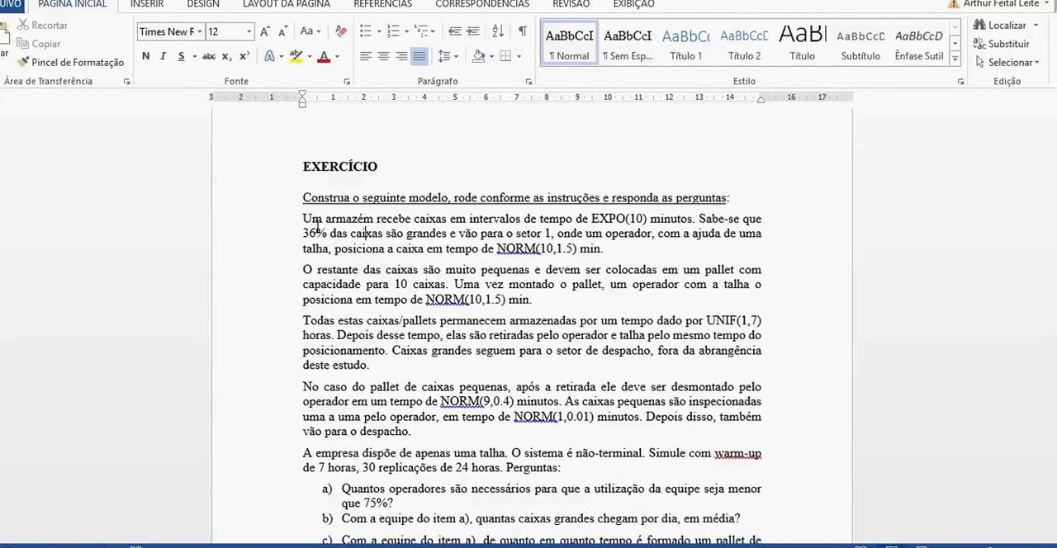
pyautogui.moveTo(318, 223); pyautogui.dragTo(693, 221)
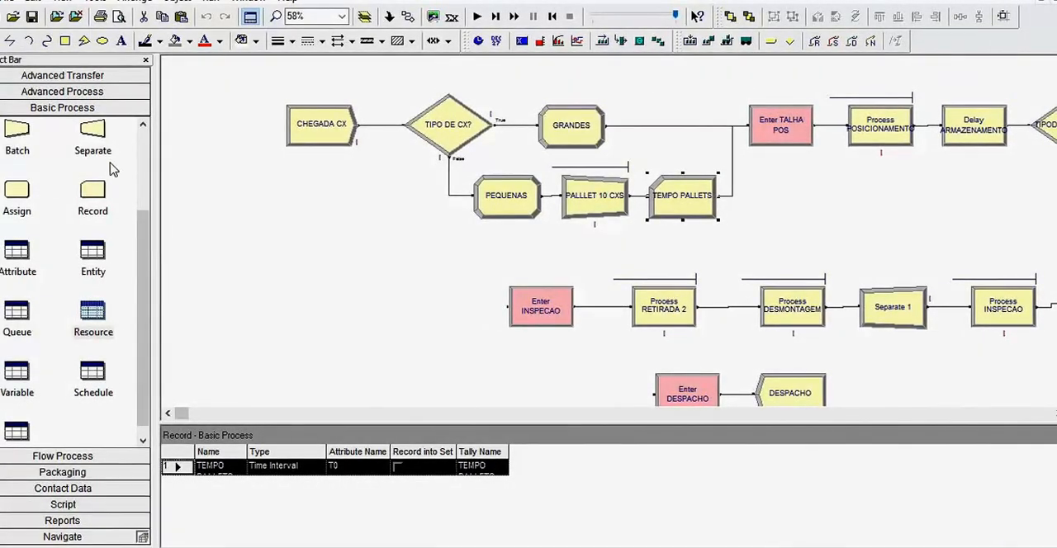
# - Back in the Arena model, examine the CHEGADA CX Create module's entity type and time between arrivals
pyautogui.moveTo(141, 266); pyautogui.dragTo(135, 177)
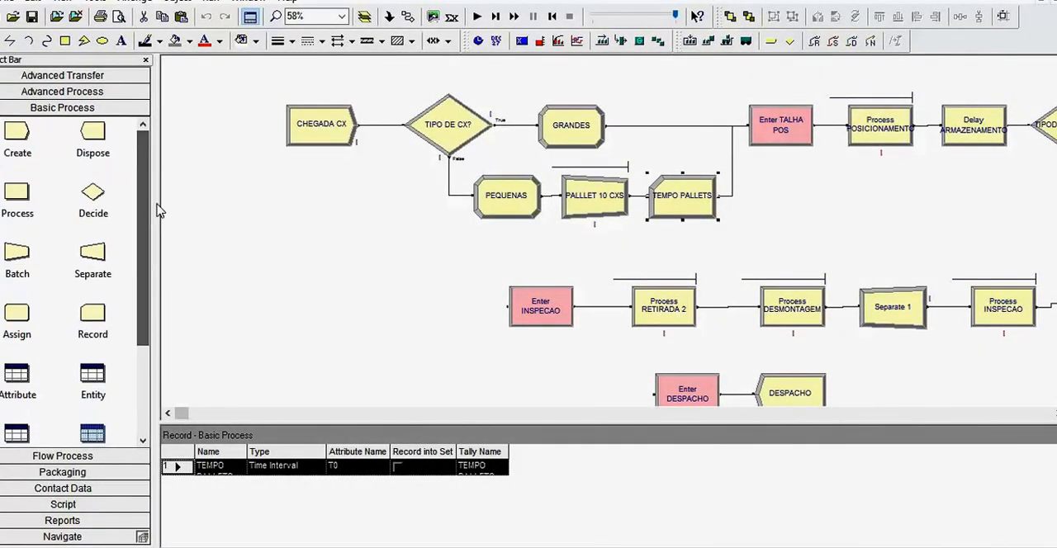
pyautogui.click(345, 116)
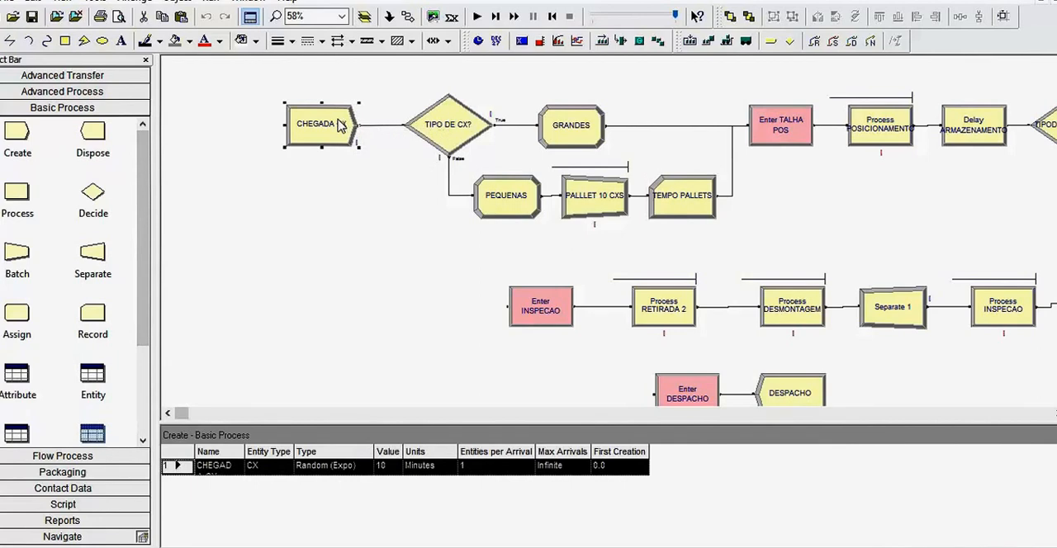
pyautogui.click(9, 152)
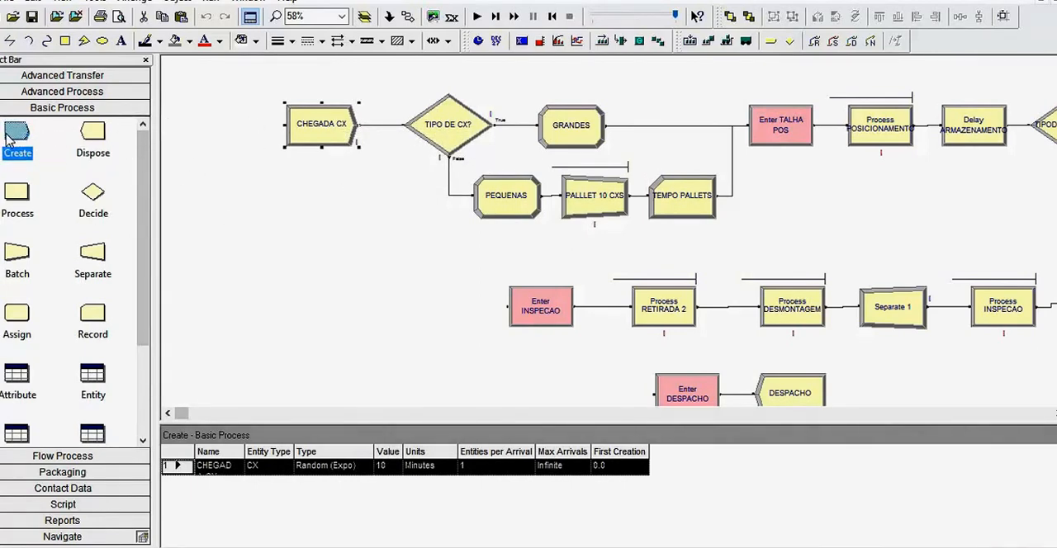
pyautogui.doubleClick(328, 137)
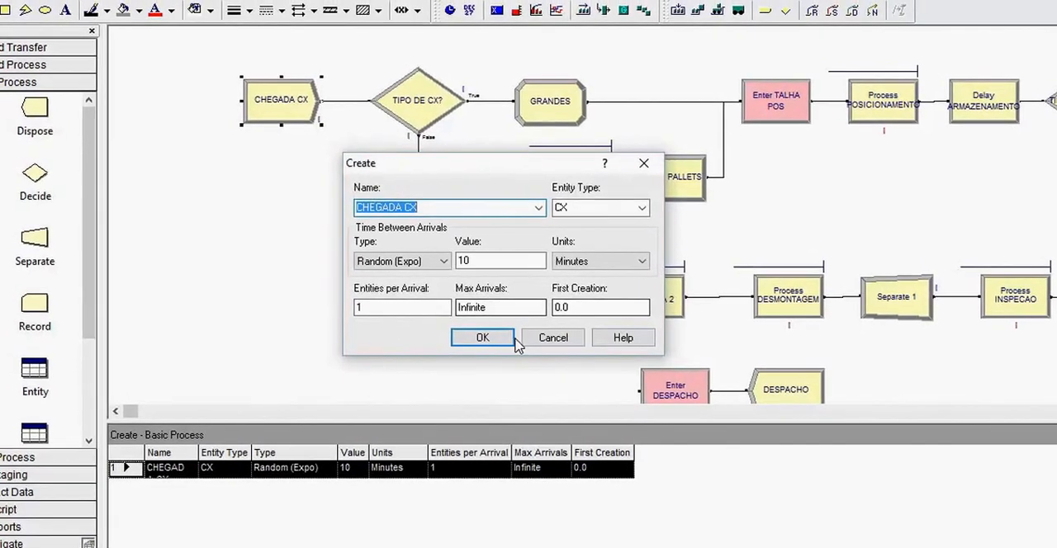
pyautogui.click(475, 334)
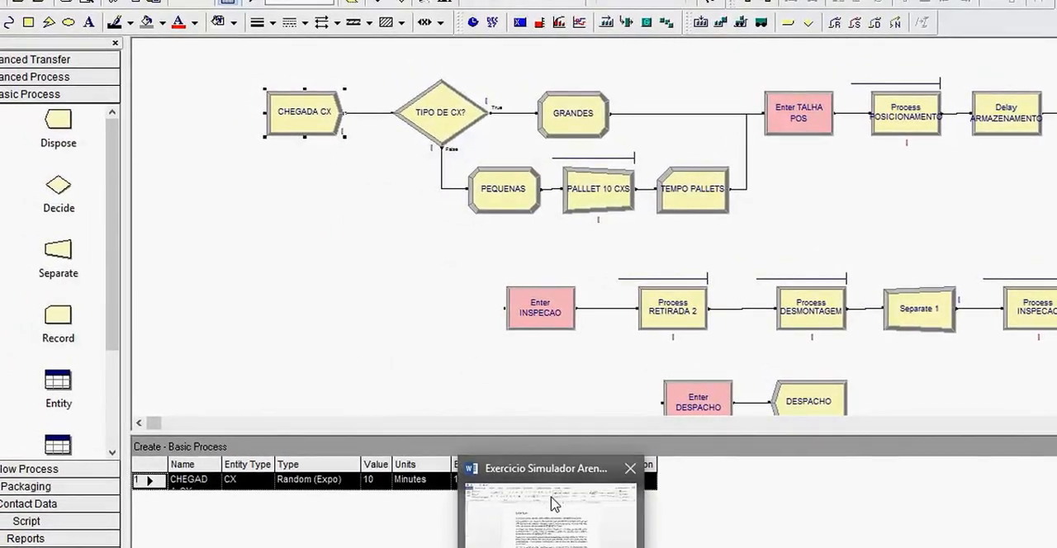
# - Return to the Word exercise and read the passages on large-box share, positioning time and palletizing of small boxes
pyautogui.click(554, 501)
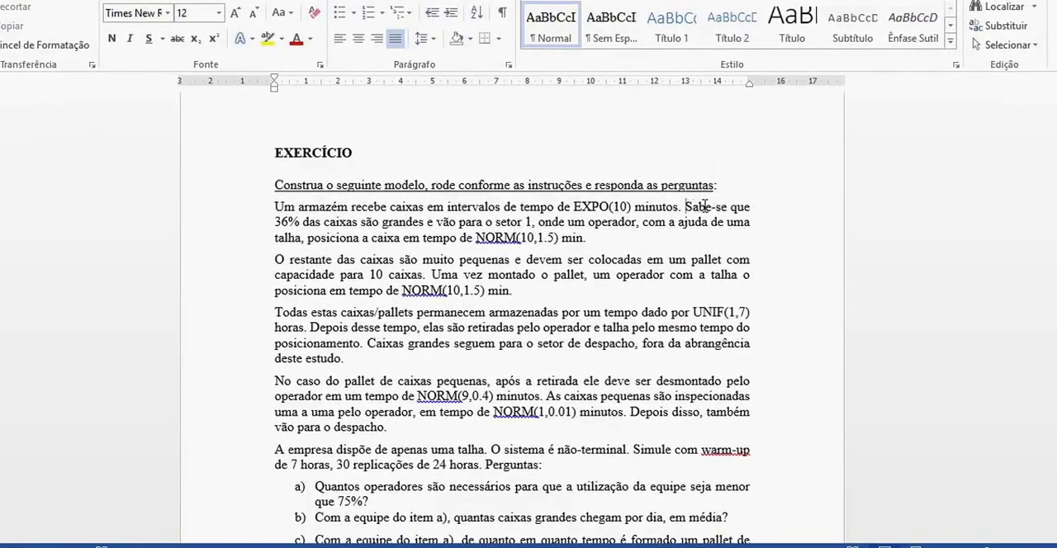
pyautogui.moveTo(687, 207); pyautogui.dragTo(507, 221)
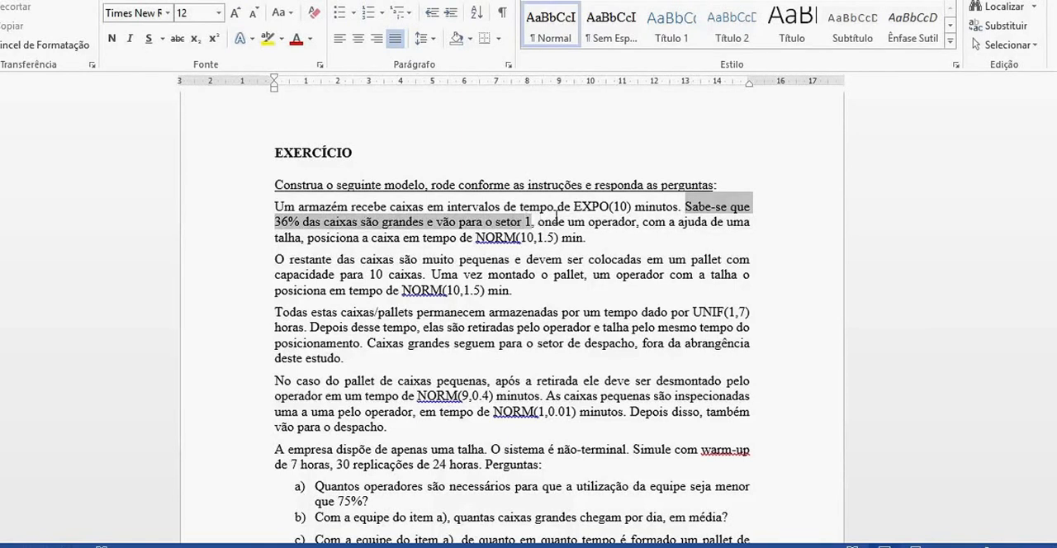
pyautogui.moveTo(675, 217); pyautogui.dragTo(495, 239)
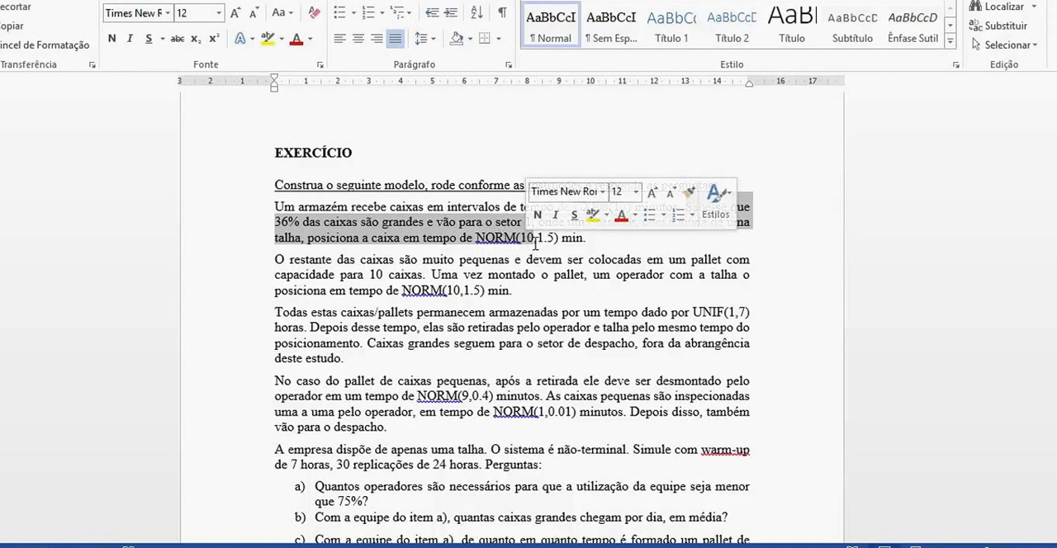
pyautogui.click(540, 239)
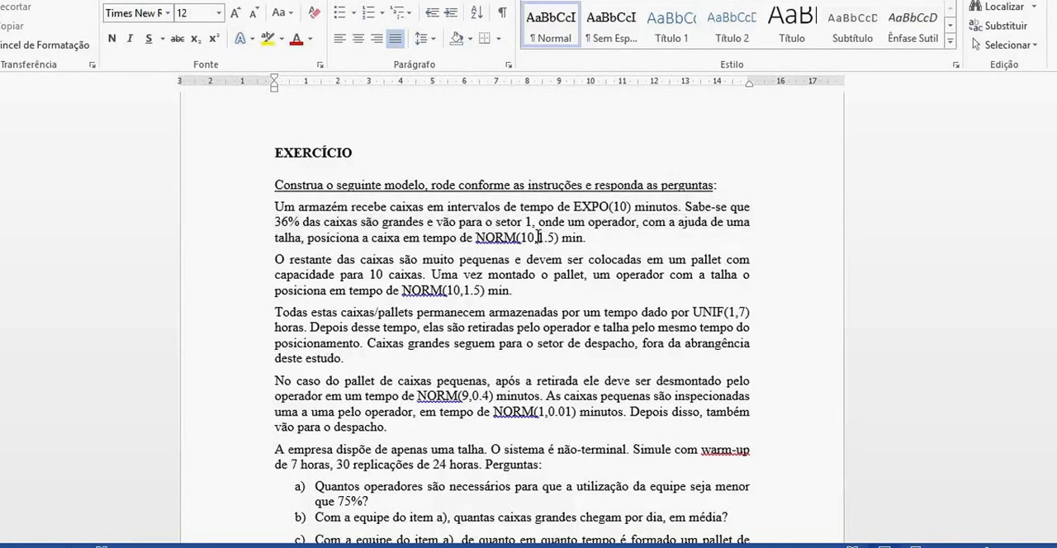
pyautogui.moveTo(549, 237); pyautogui.dragTo(556, 239)
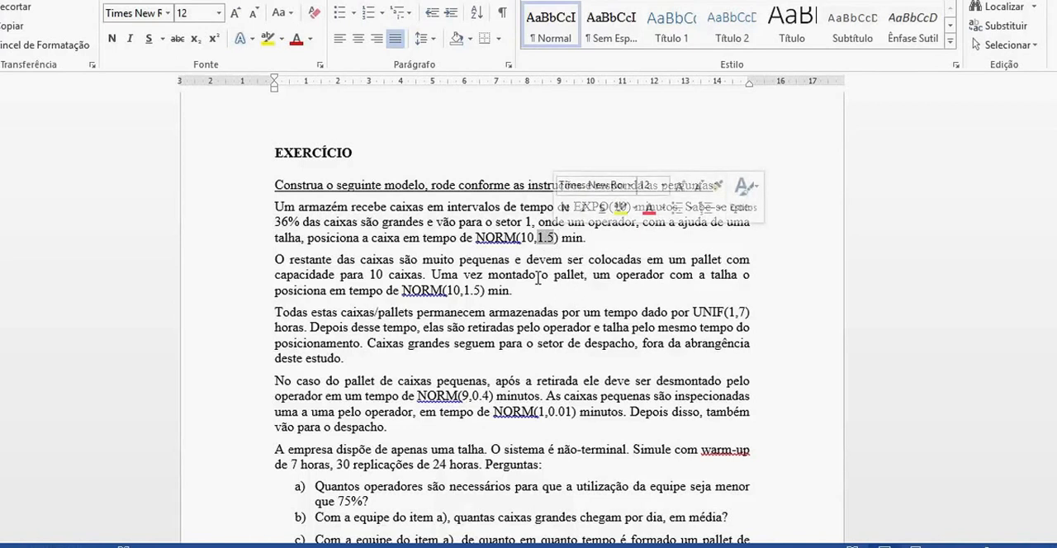
pyautogui.click(336, 286)
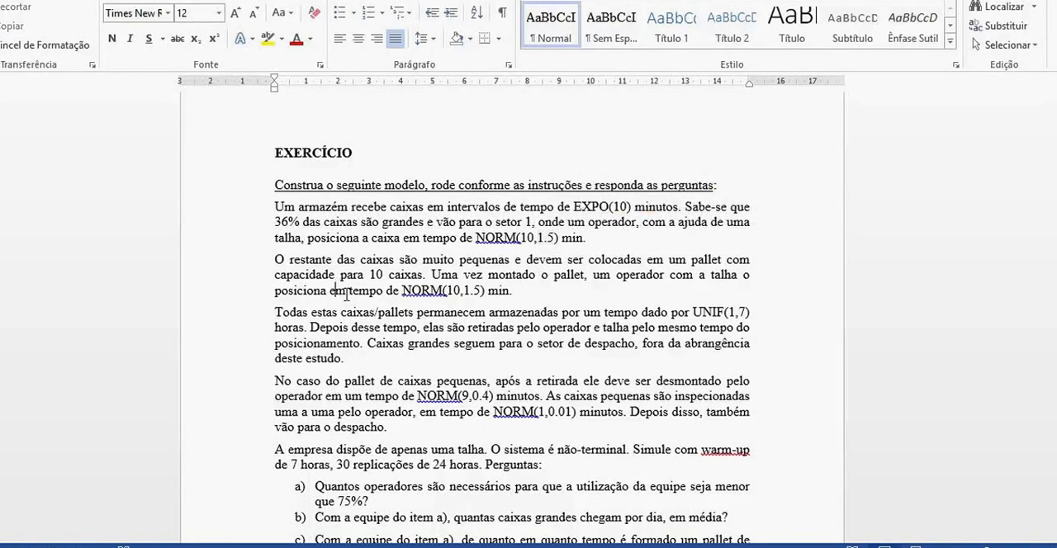
pyautogui.moveTo(278, 259); pyautogui.dragTo(749, 261)
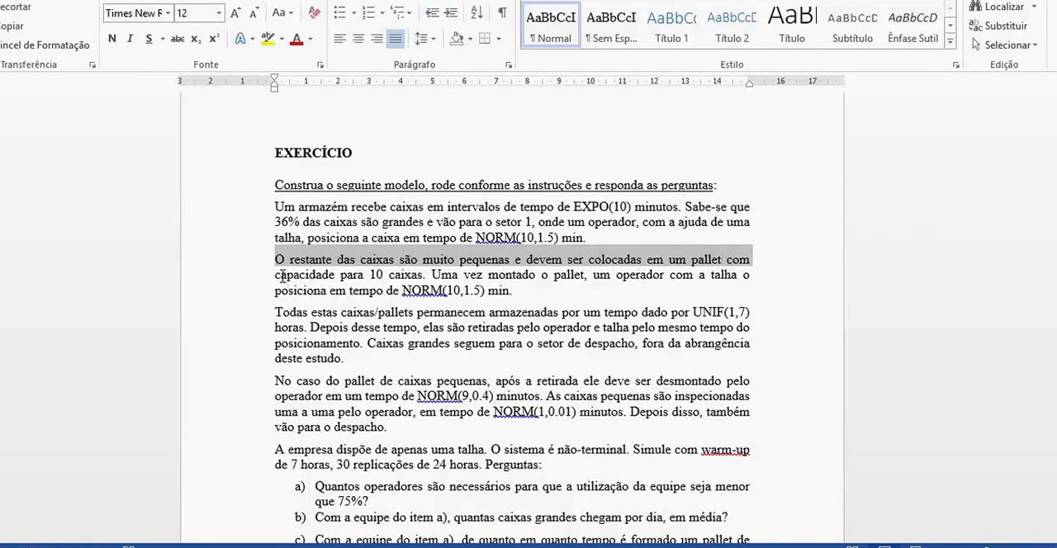
pyautogui.moveTo(276, 274); pyautogui.dragTo(430, 274)
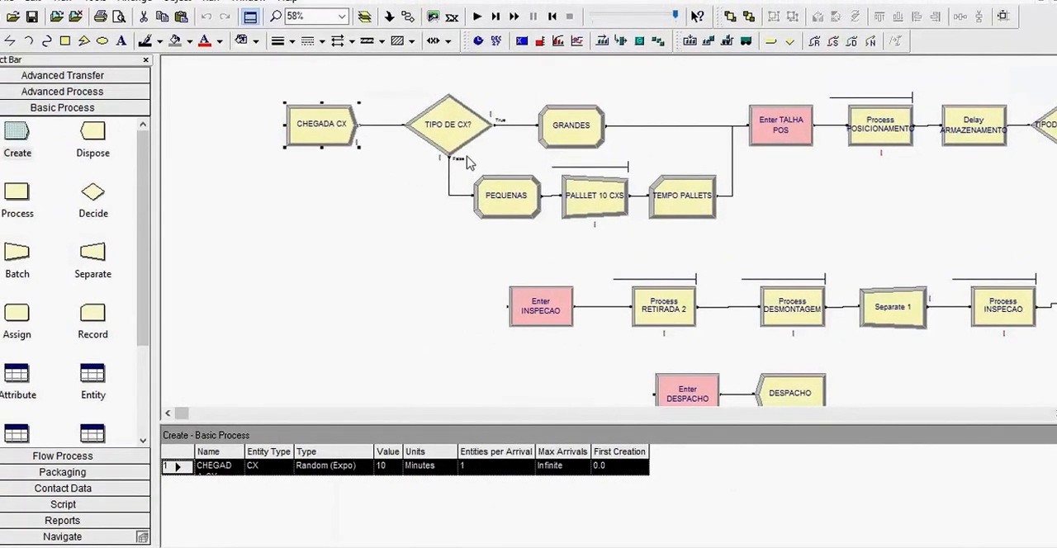
# - In the Arena model, examine the TIPO DE CX? Decide module's percentage and type options, keeping 2-way by Chance
pyautogui.doubleClick(461, 125)
pyautogui.click(684, 174)
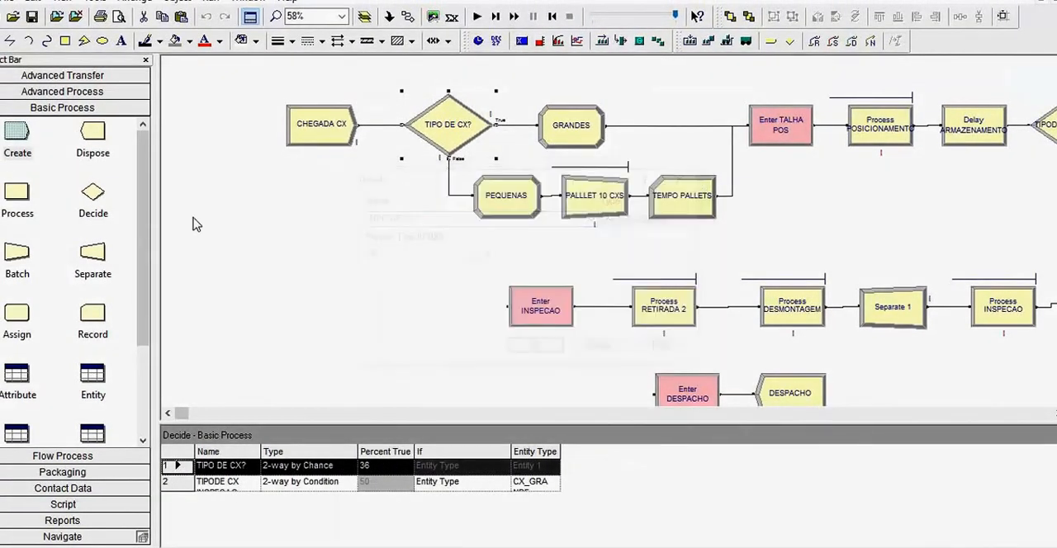
pyautogui.doubleClick(429, 124)
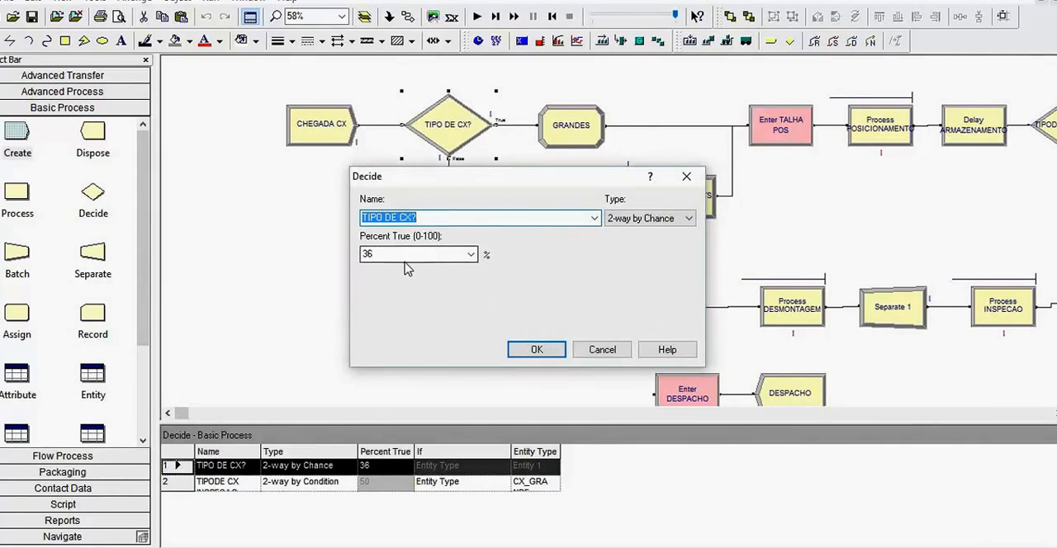
pyautogui.click(631, 218)
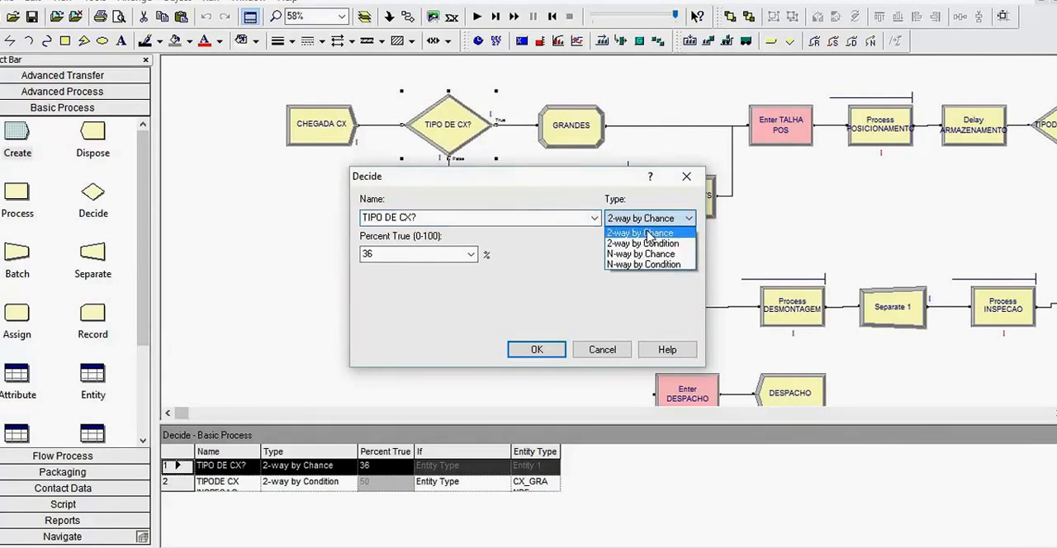
pyautogui.click(646, 233)
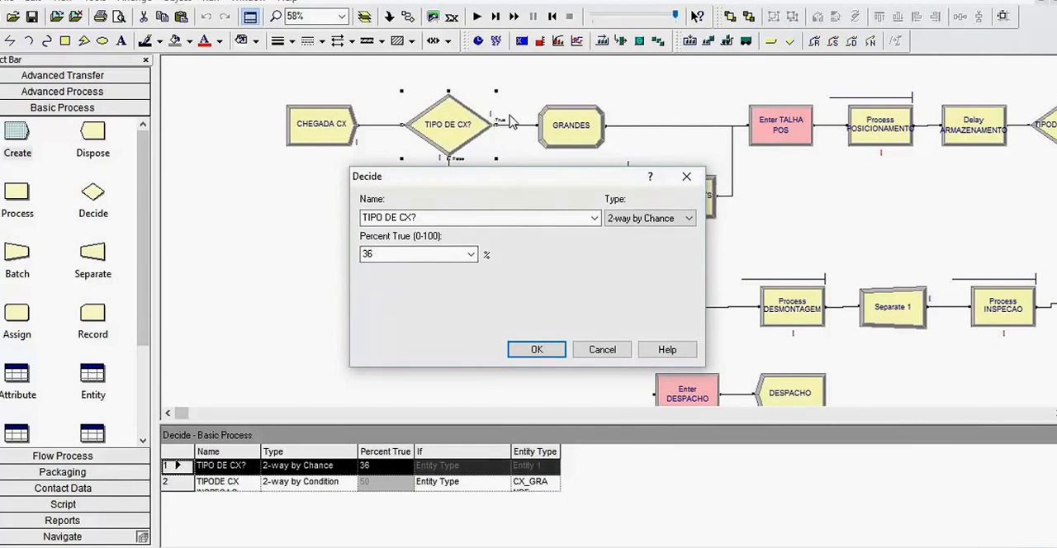
pyautogui.click(686, 176)
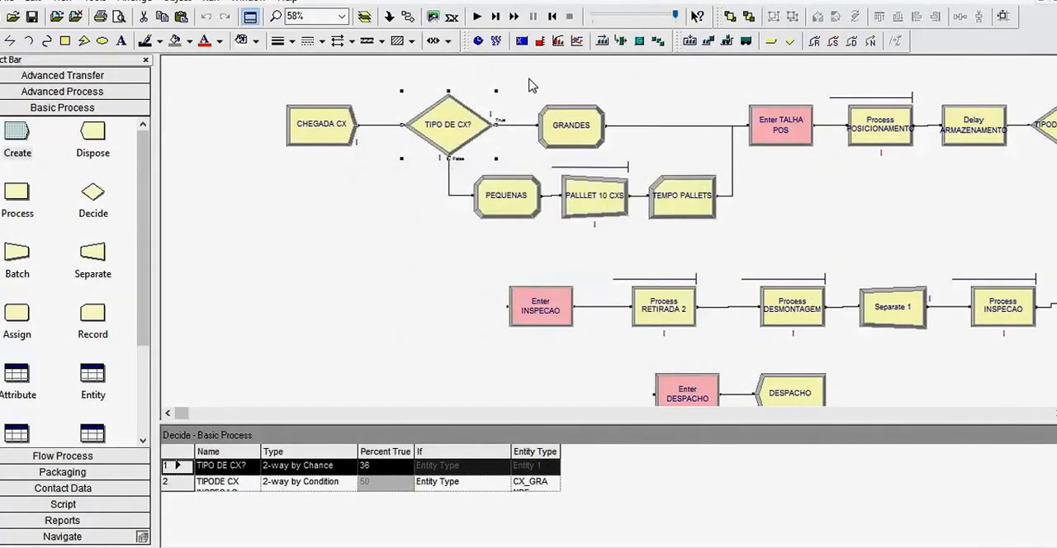
# - Open the GRANDES Assign module and look at the form for adding an assignment without adding one
pyautogui.click(581, 125)
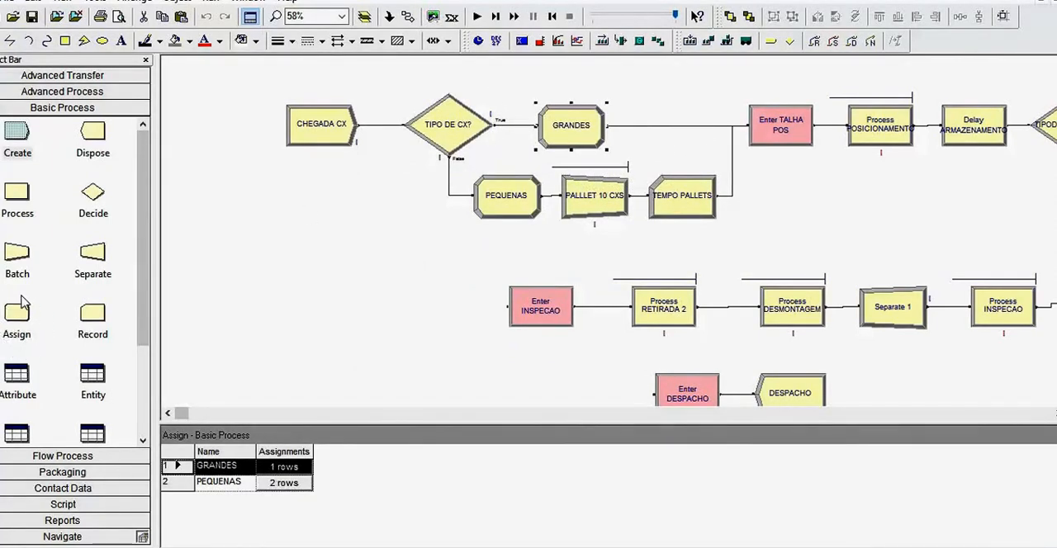
pyautogui.doubleClick(588, 144)
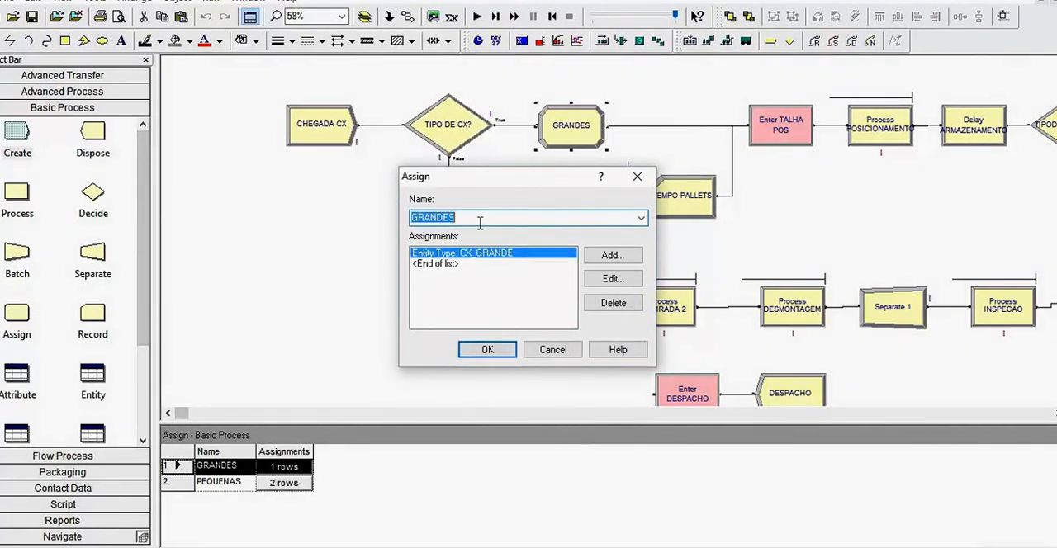
pyautogui.click(504, 256)
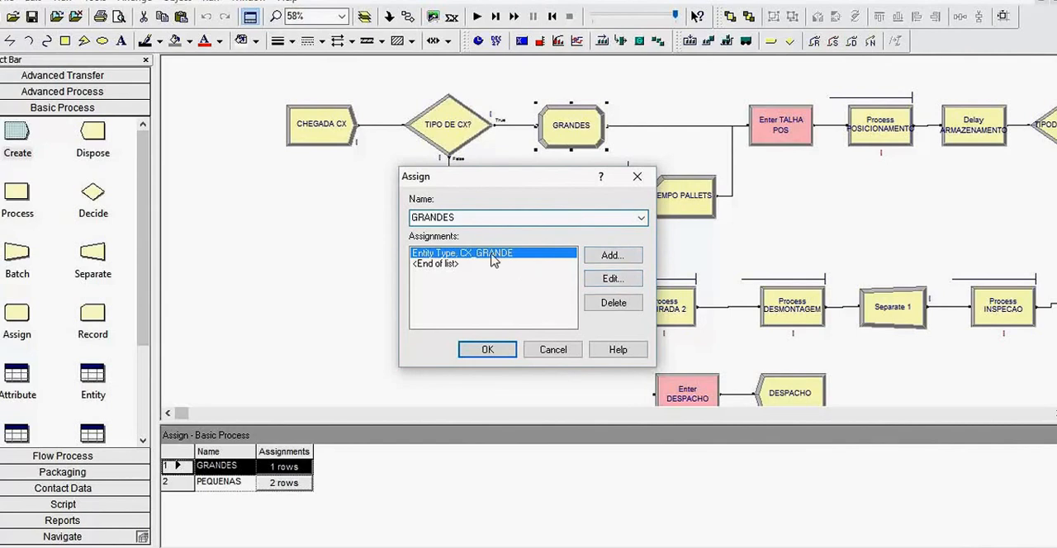
pyautogui.click(612, 255)
pyautogui.click(620, 313)
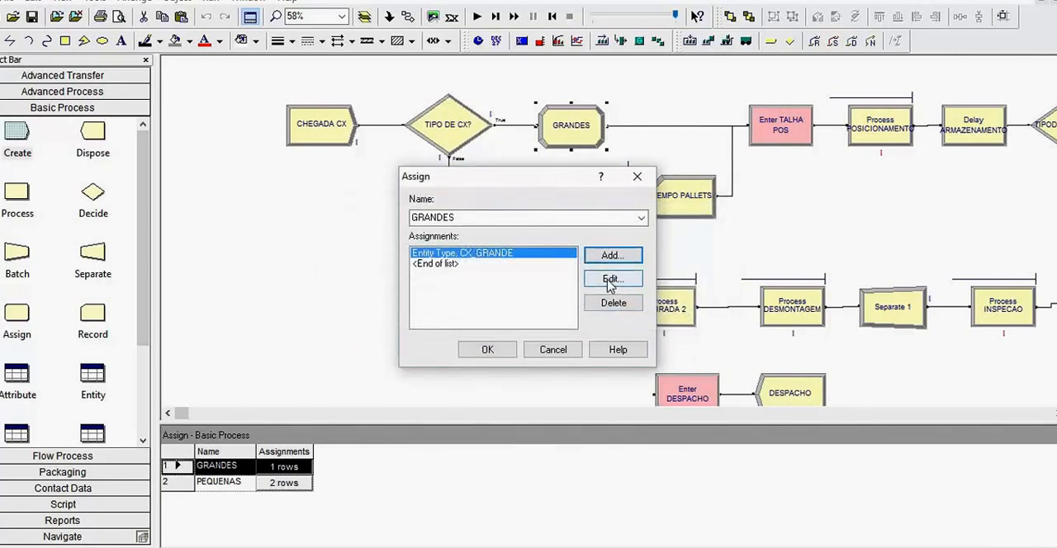
# - Review the CX_GRANDE assignment in the GRANDES module and its available types, keeping Entity Type, and close the module
pyautogui.click(450, 263)
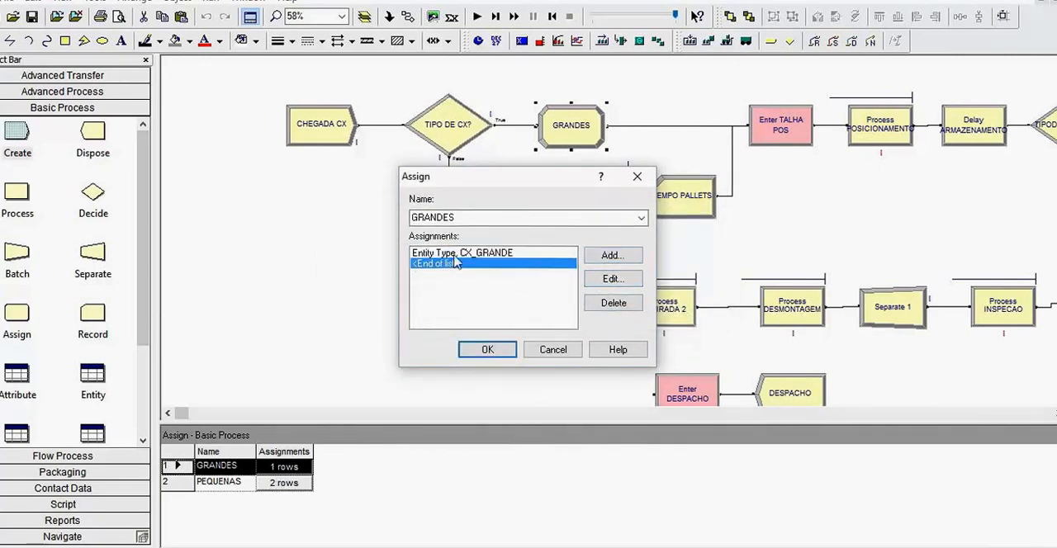
pyautogui.click(468, 254)
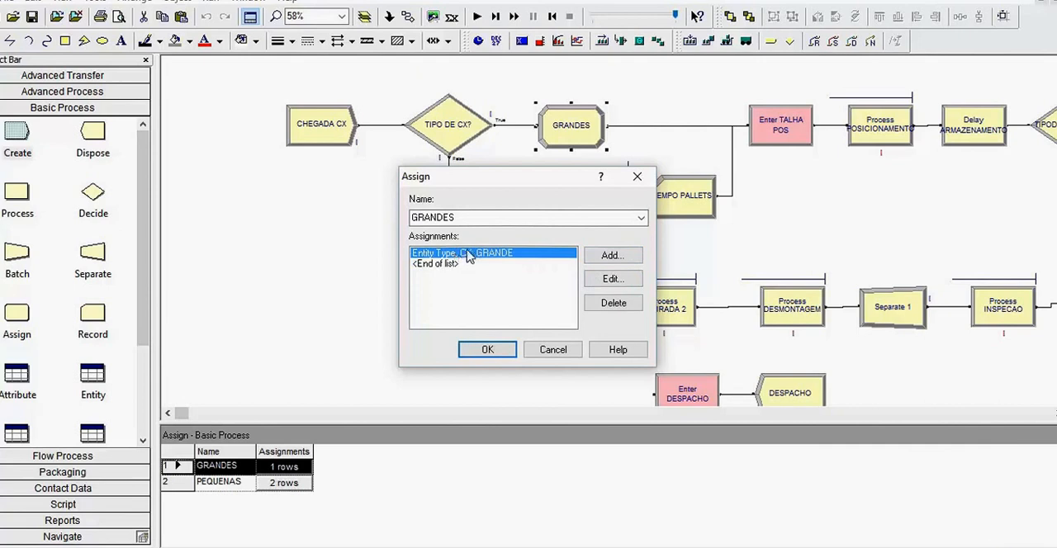
pyautogui.click(611, 278)
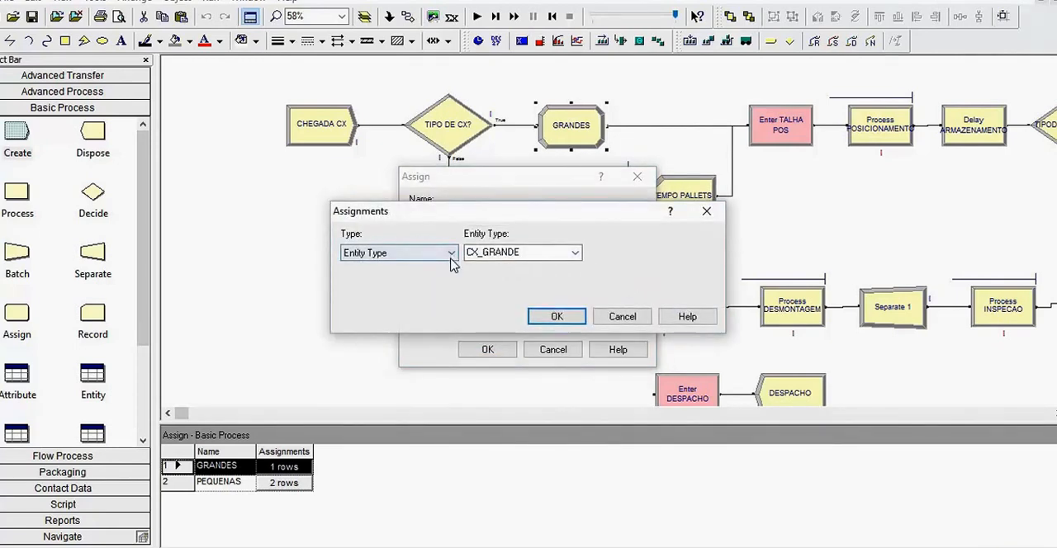
pyautogui.click(454, 256)
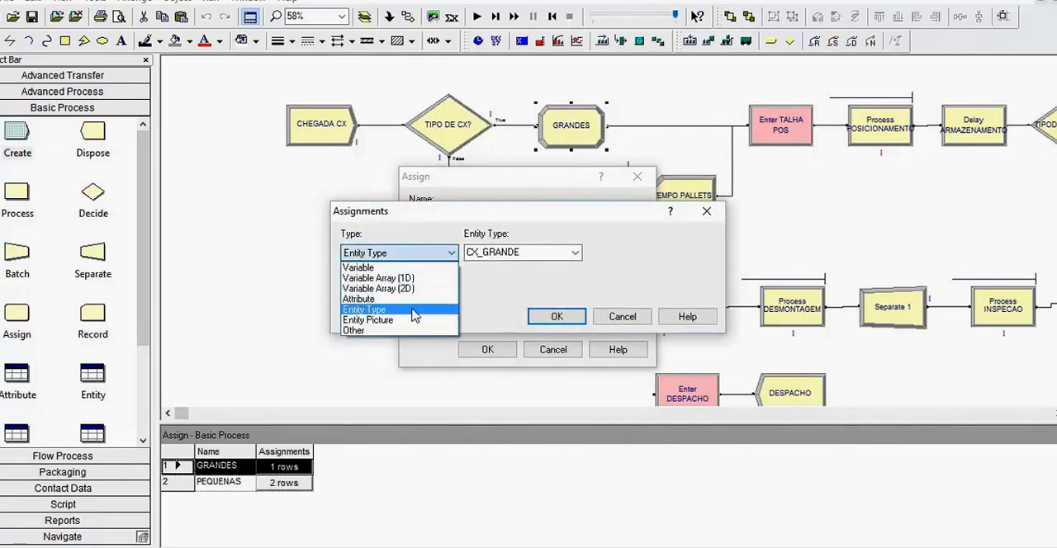
pyautogui.click(415, 314)
pyautogui.click(497, 256)
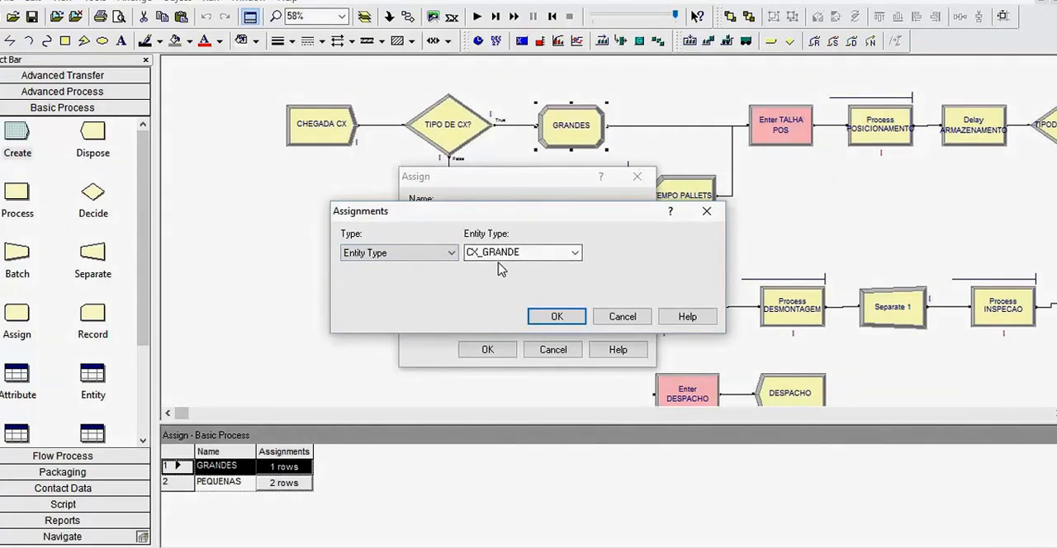
pyautogui.click(559, 314)
pyautogui.click(488, 350)
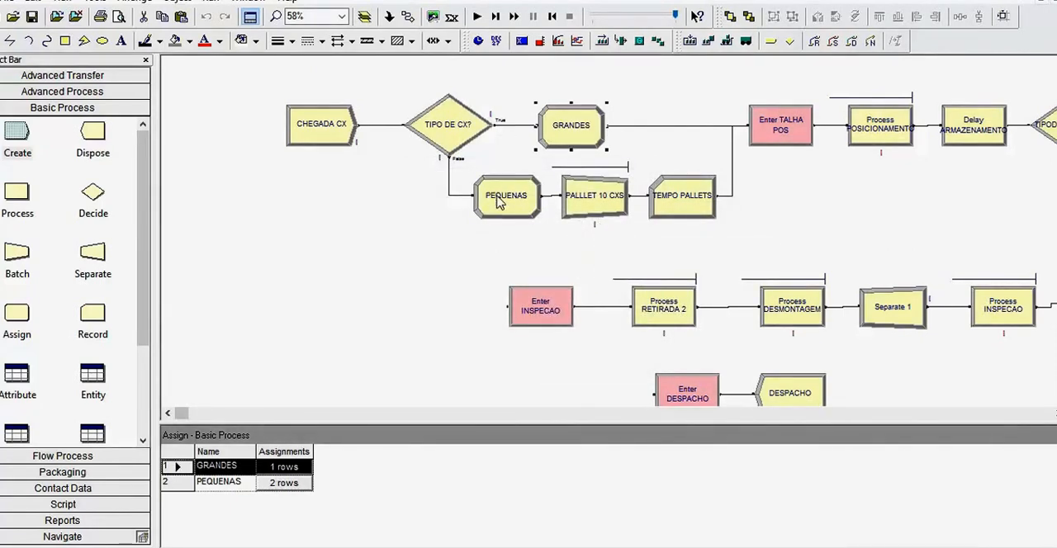
# - Open the PEQUENAS Assign module and check the settings of its CX_PEQUENA entity type assignment
pyautogui.click(510, 214)
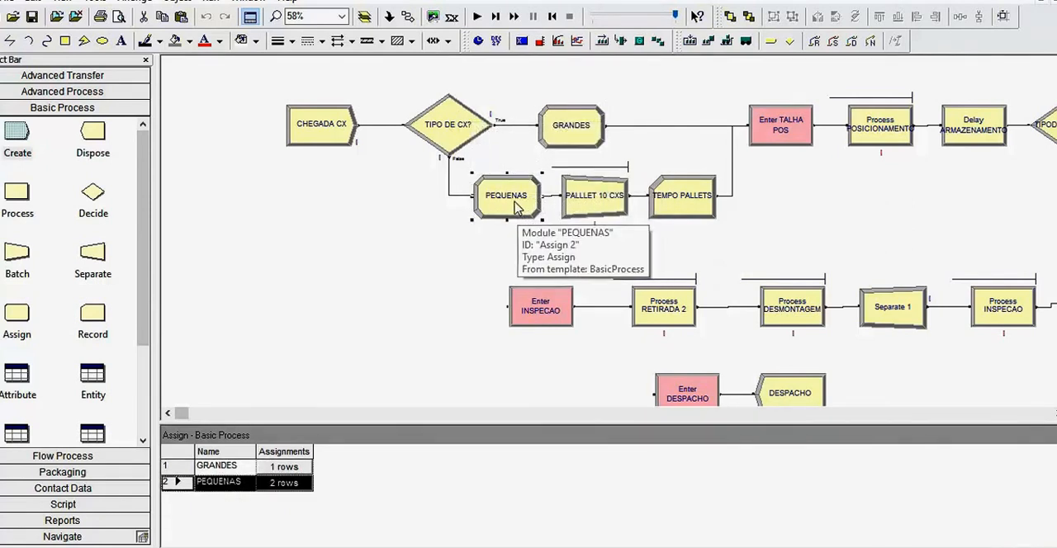
pyautogui.doubleClick(506, 202)
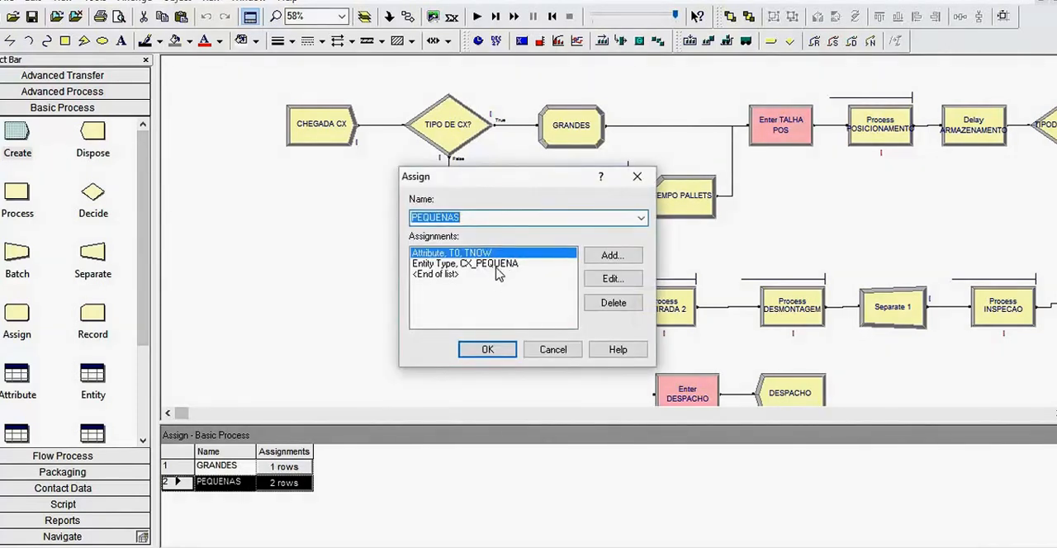
pyautogui.click(496, 266)
pyautogui.click(600, 282)
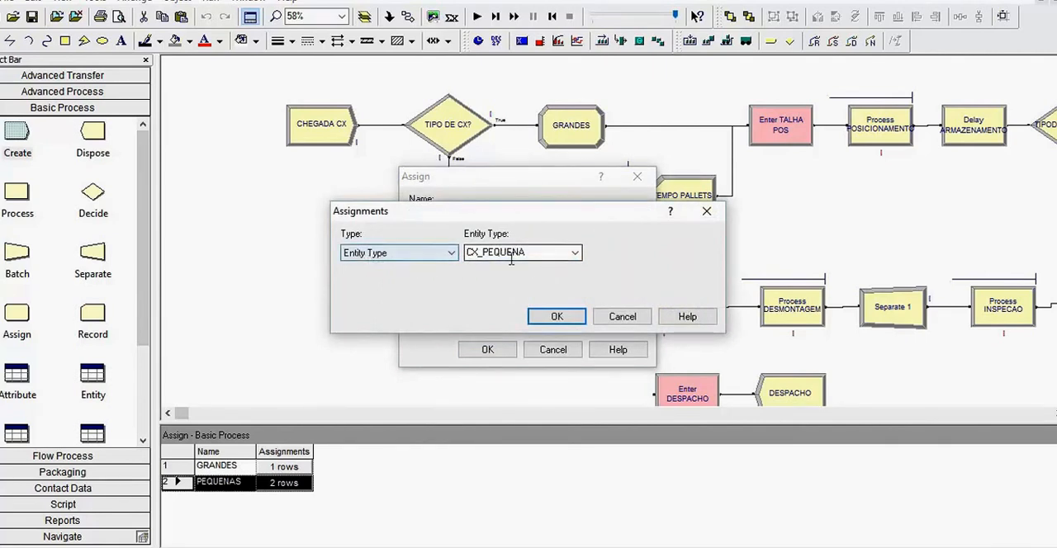
pyautogui.click(552, 316)
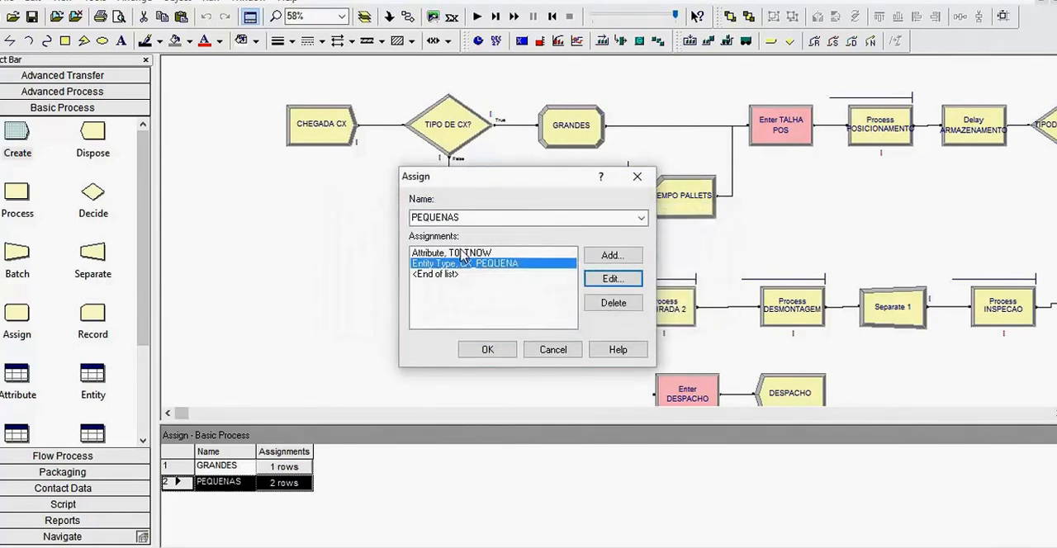
# - Review the T0 attribute assignment with TNOW in the PEQUENAS module and close the module
pyautogui.click(428, 253)
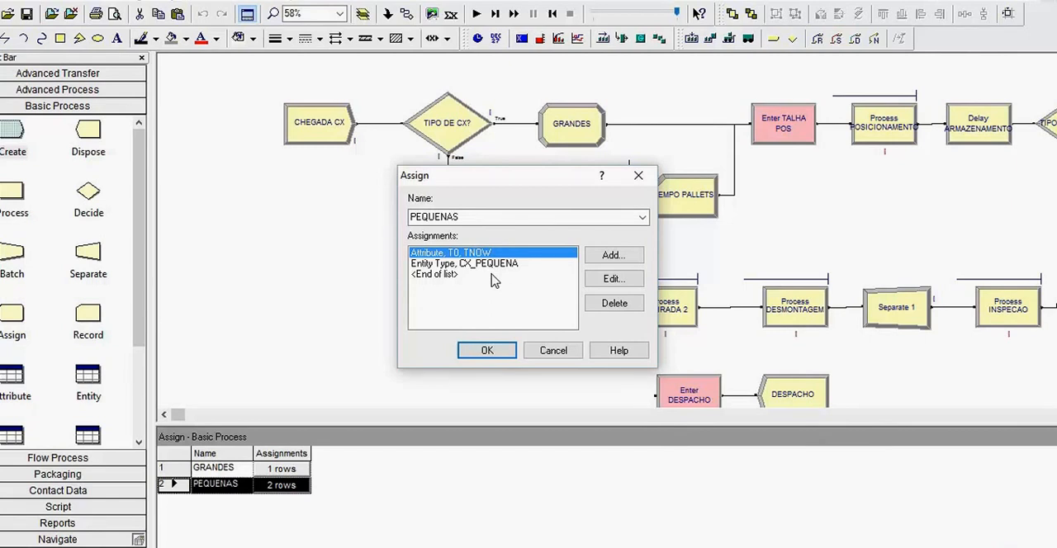
pyautogui.click(503, 353)
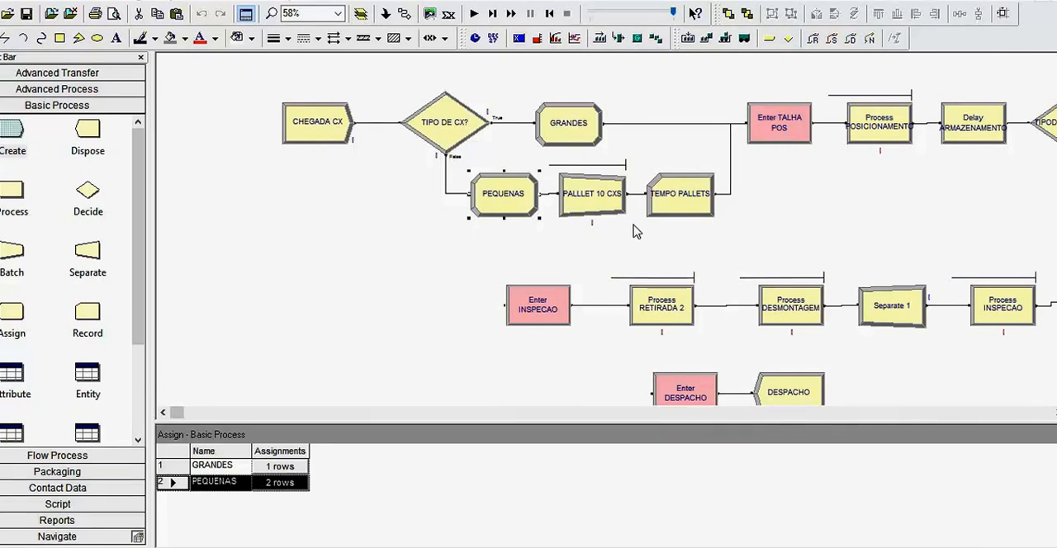
# - Place a sample Batch module in the empty area below CHEGADA CX and delete it
pyautogui.click(12, 253)
pyautogui.moveTo(13, 256); pyautogui.dragTo(358, 219)
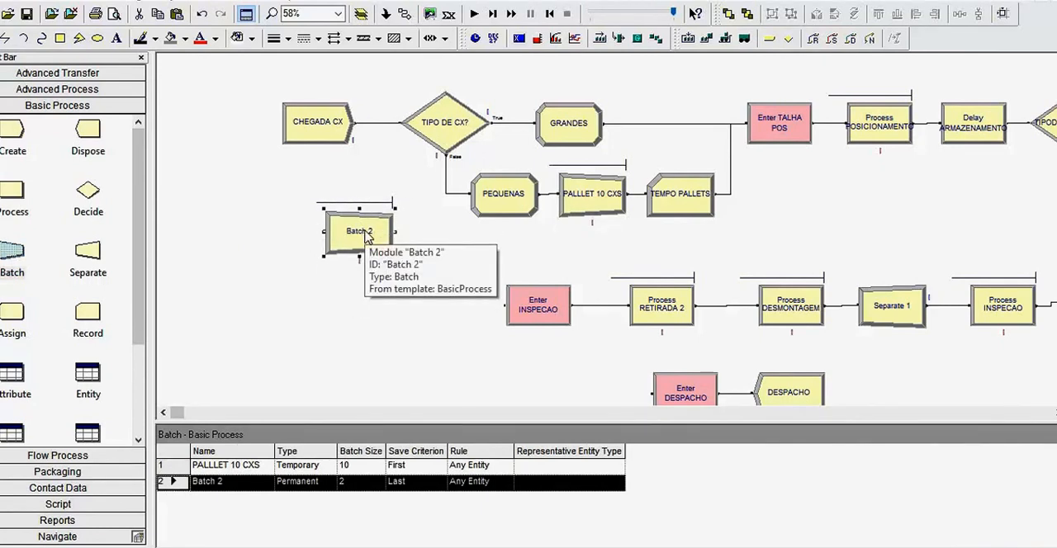
pyautogui.press('Delete')
# - Review the PALLLET 10 CXS Batch module's type and batch size, and check the settings of the TEMPO PALLETS Record module
pyautogui.doubleClick(613, 196)
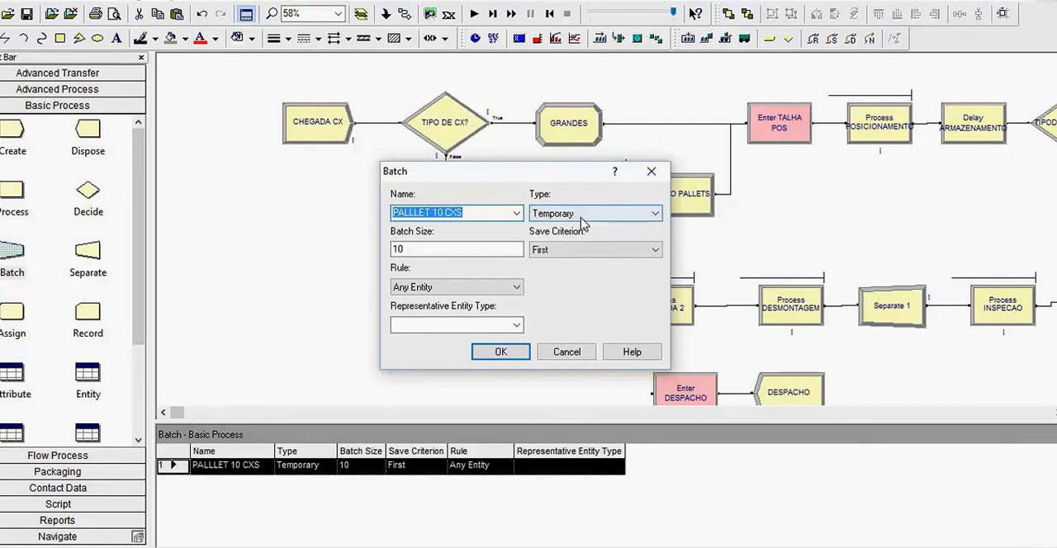
pyautogui.moveTo(428, 249); pyautogui.dragTo(388, 246)
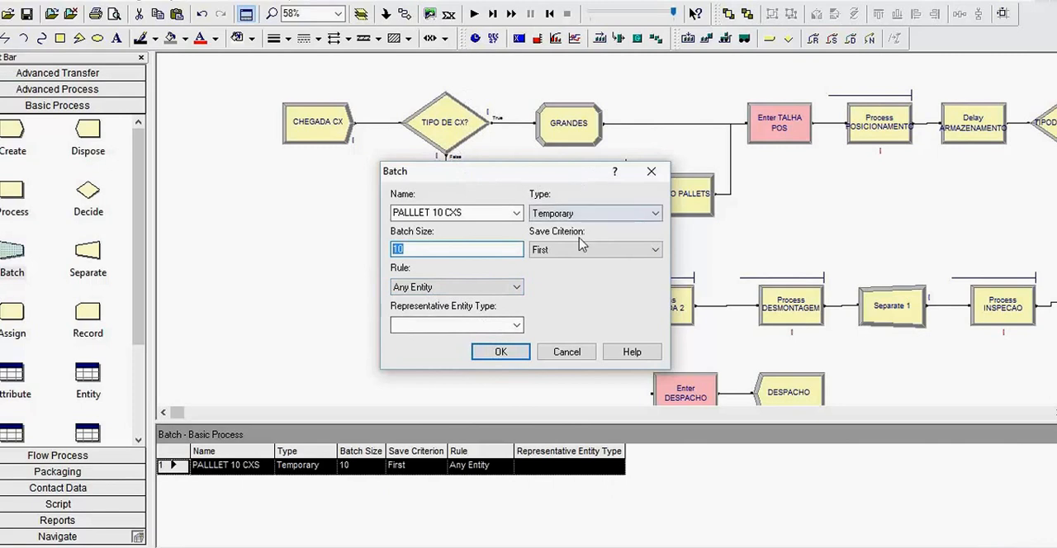
pyautogui.click(517, 353)
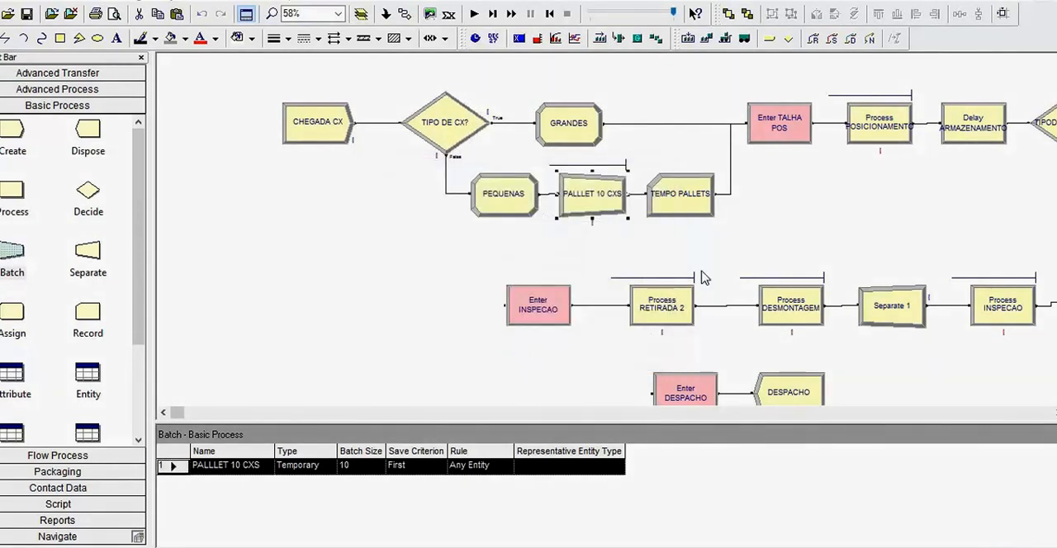
pyautogui.click(670, 211)
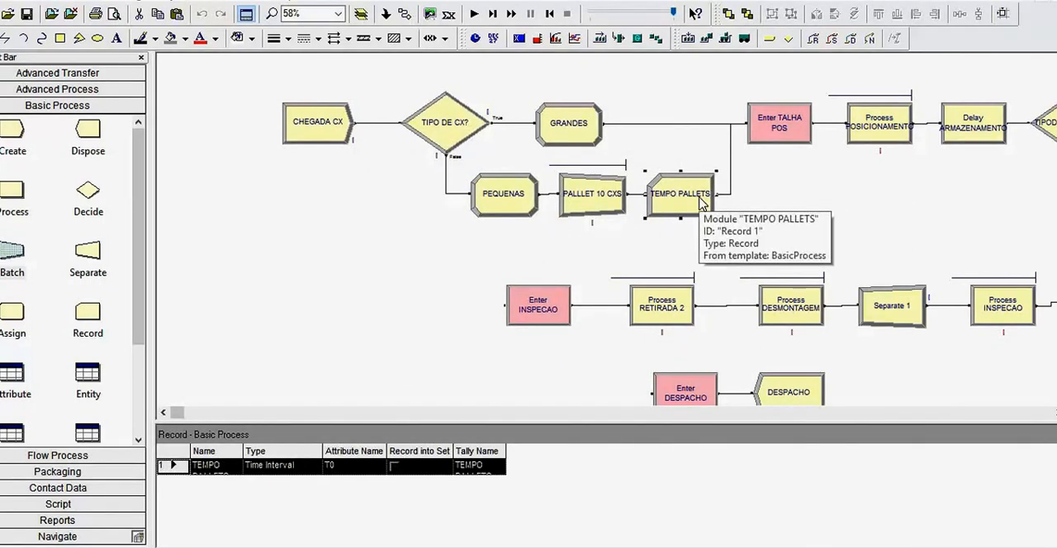
pyautogui.click(779, 238)
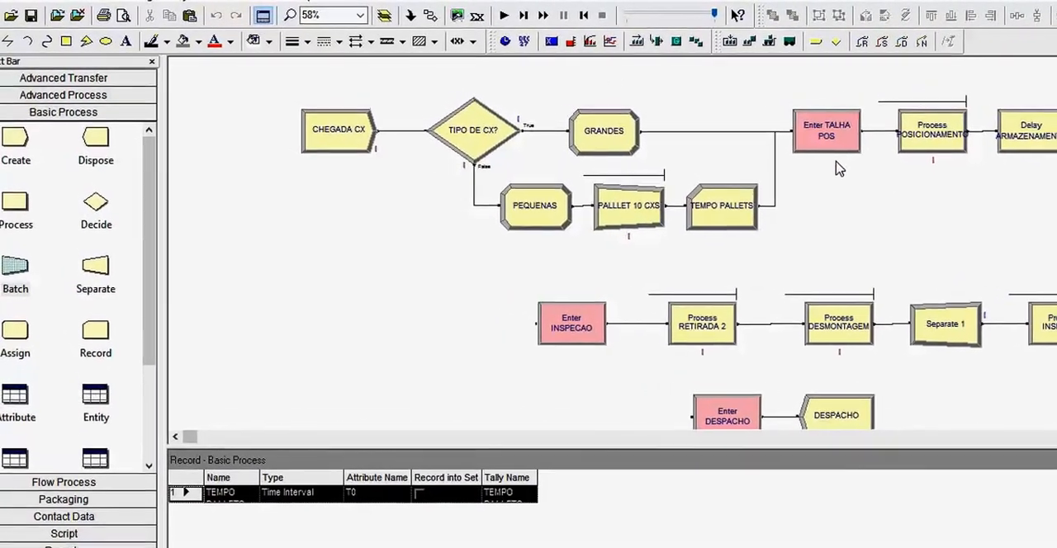
# - Examine the Process POSICIONAMENTO module's resource, delay and action options, keeping Seize Delay Release, and close it
pyautogui.moveTo(196, 438); pyautogui.dragTo(210, 438)
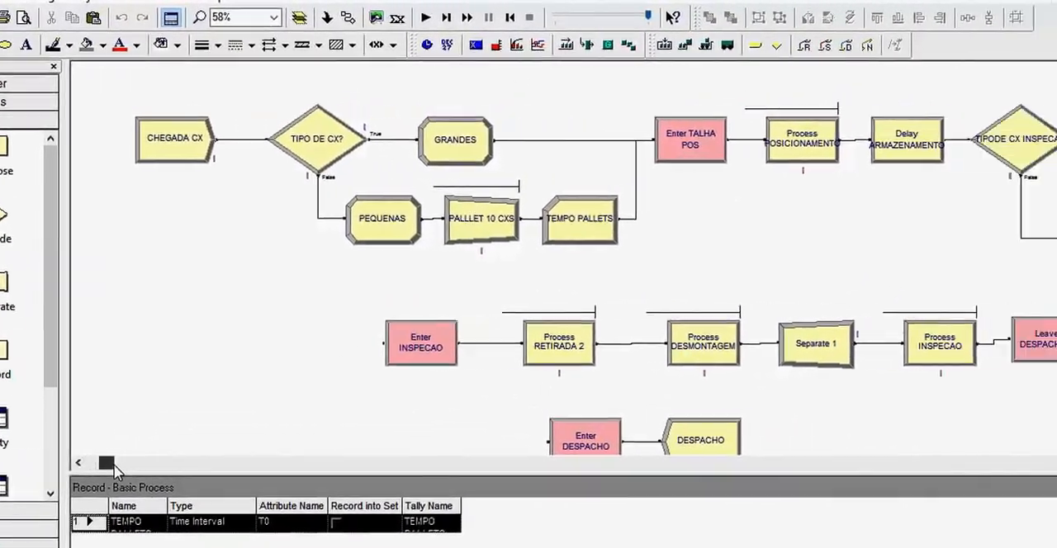
pyautogui.moveTo(116, 471); pyautogui.dragTo(130, 471)
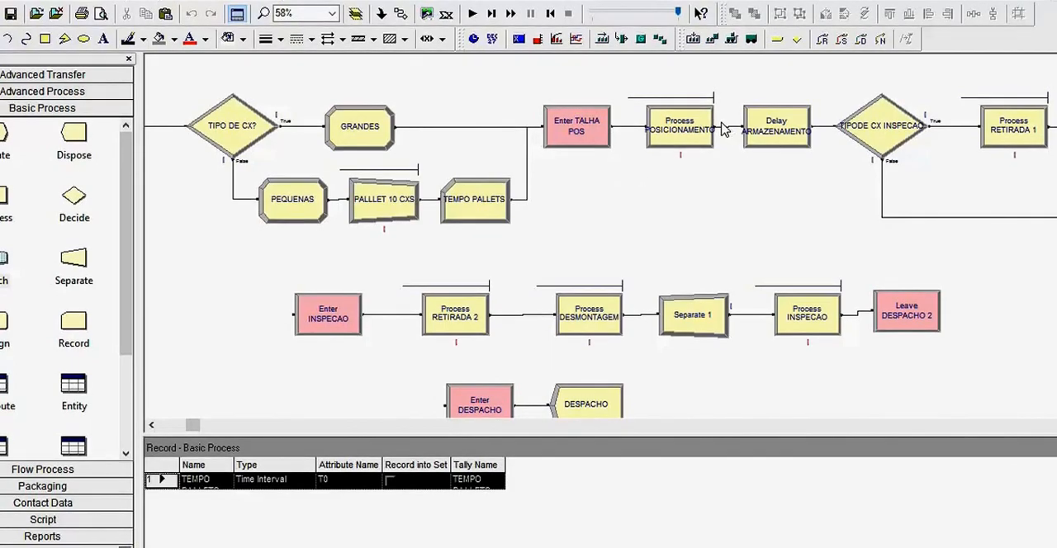
pyautogui.click(690, 128)
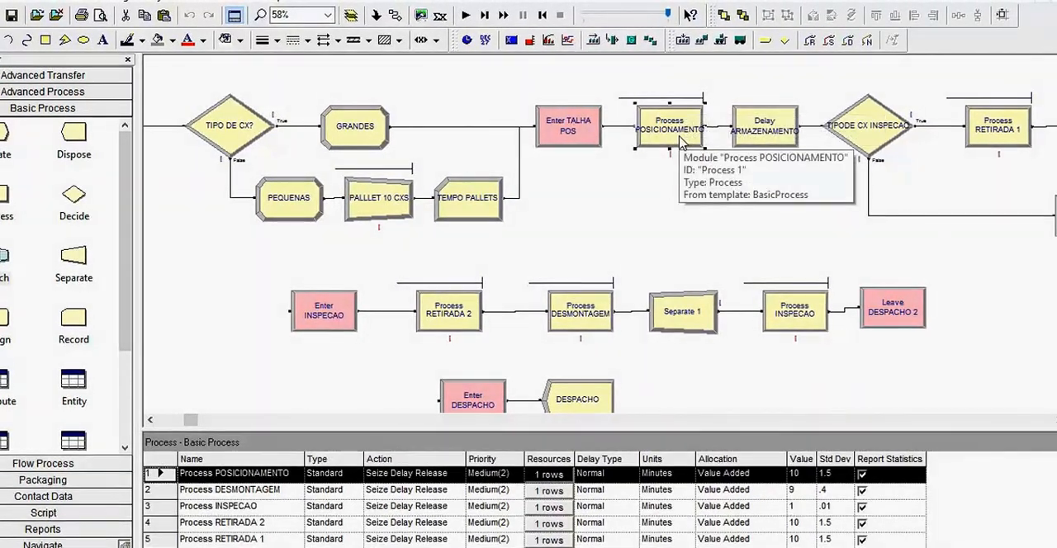
pyautogui.doubleClick(673, 132)
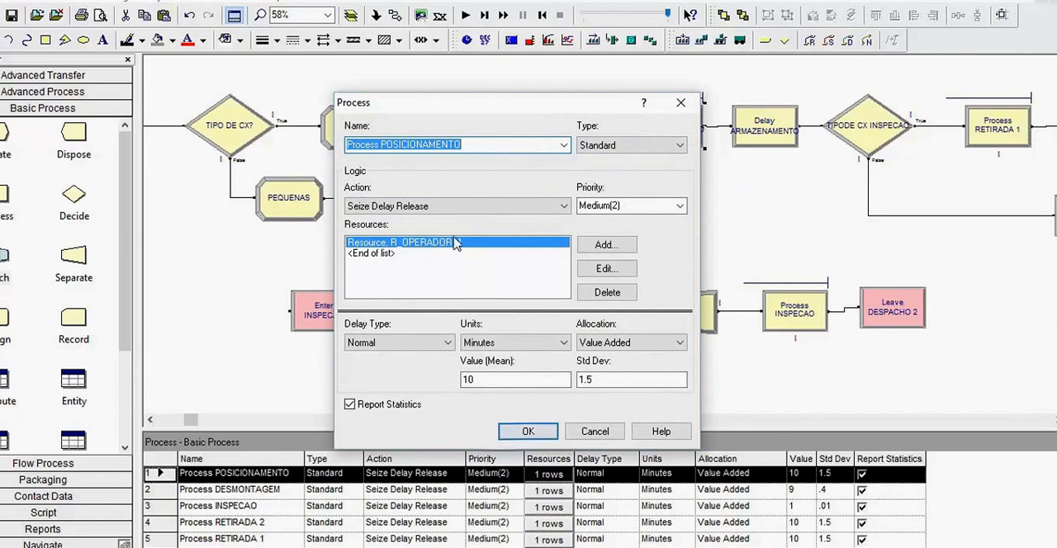
pyautogui.click(463, 208)
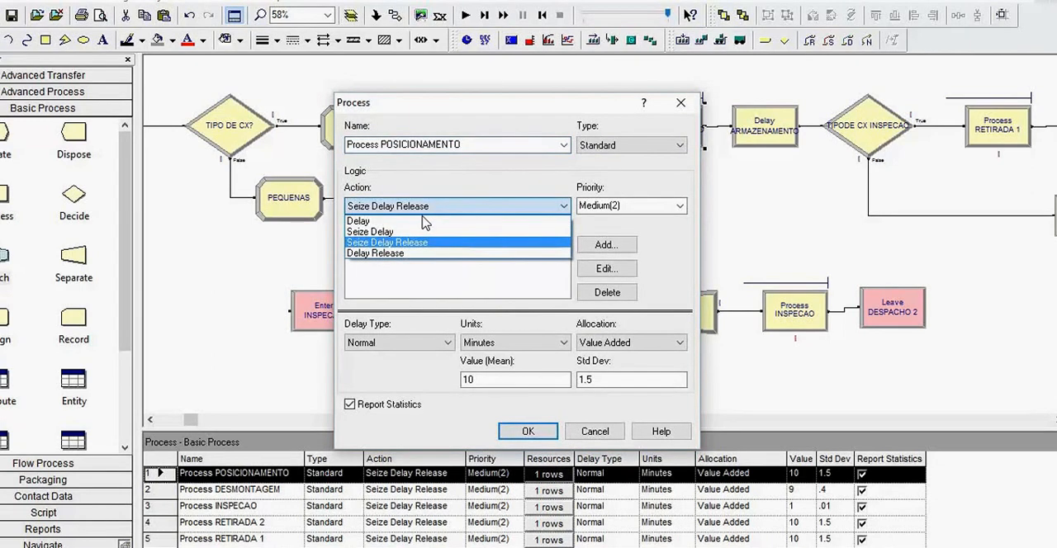
pyautogui.click(418, 242)
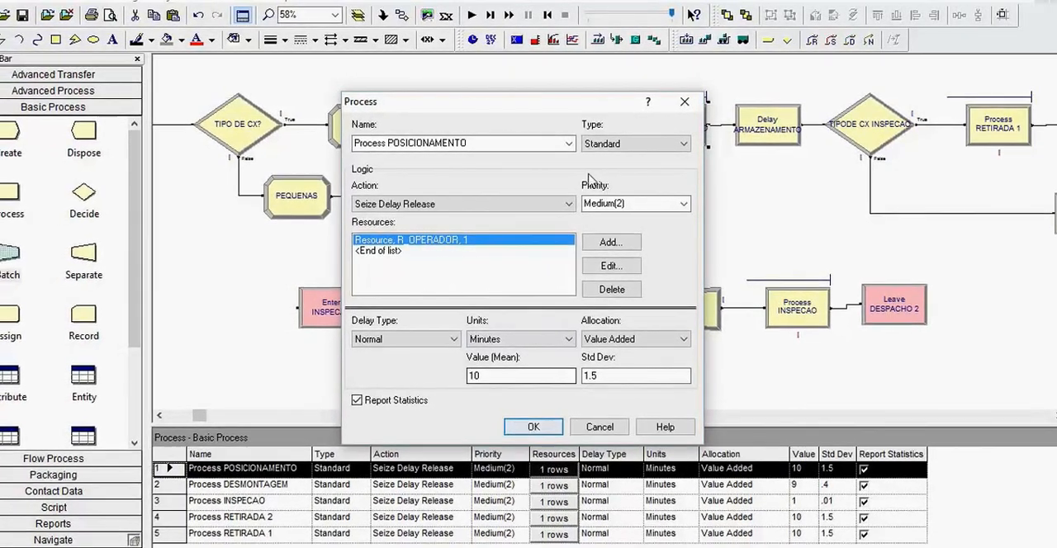
pyautogui.click(528, 425)
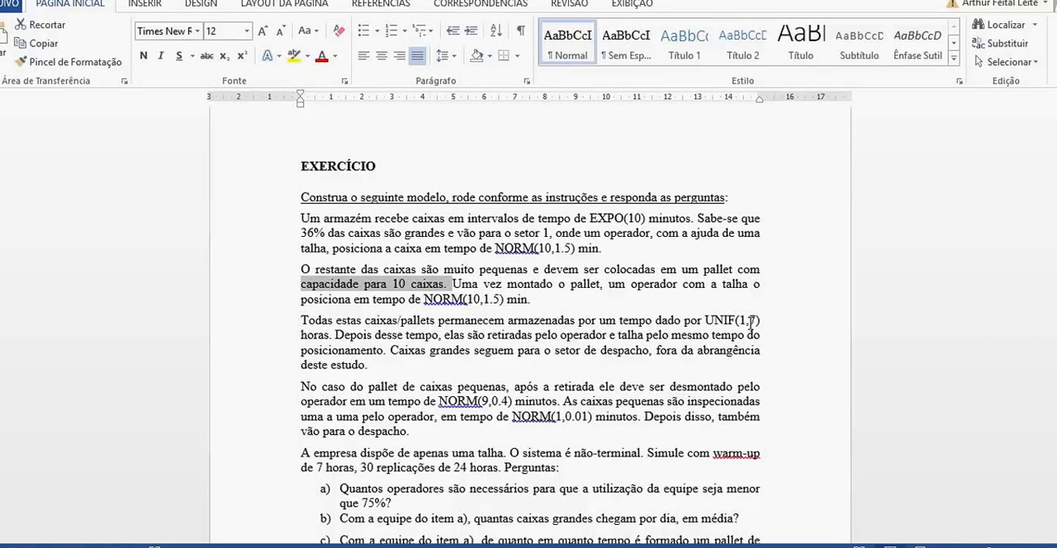
# - Highlight the UNIF(1,7) storage time in the Word exercise and compare it with the Delay ARMAZENAMENTO settings in Arena
pyautogui.click(748, 322)
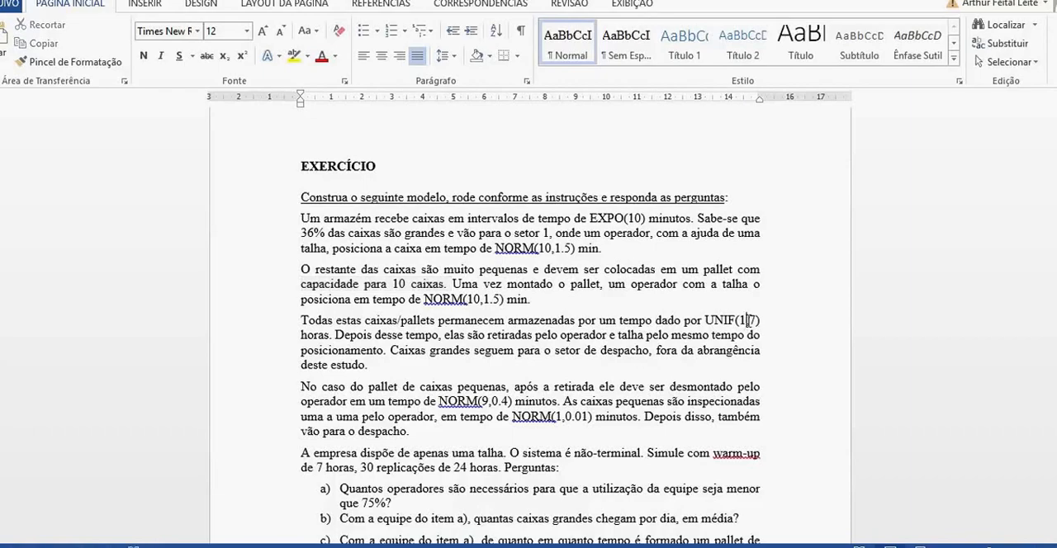
pyautogui.moveTo(716, 321); pyautogui.dragTo(760, 321)
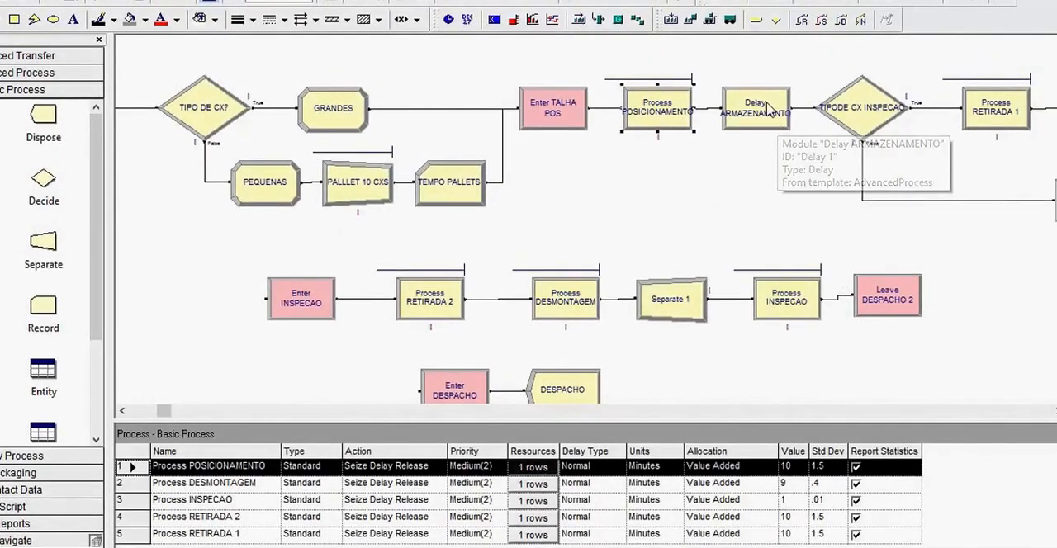
pyautogui.click(763, 122)
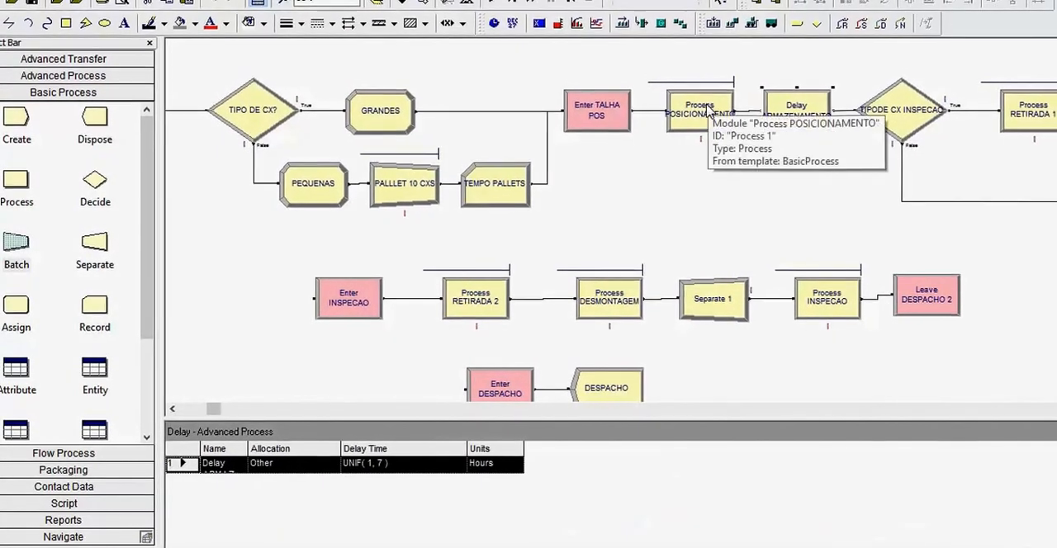
pyautogui.doubleClick(798, 121)
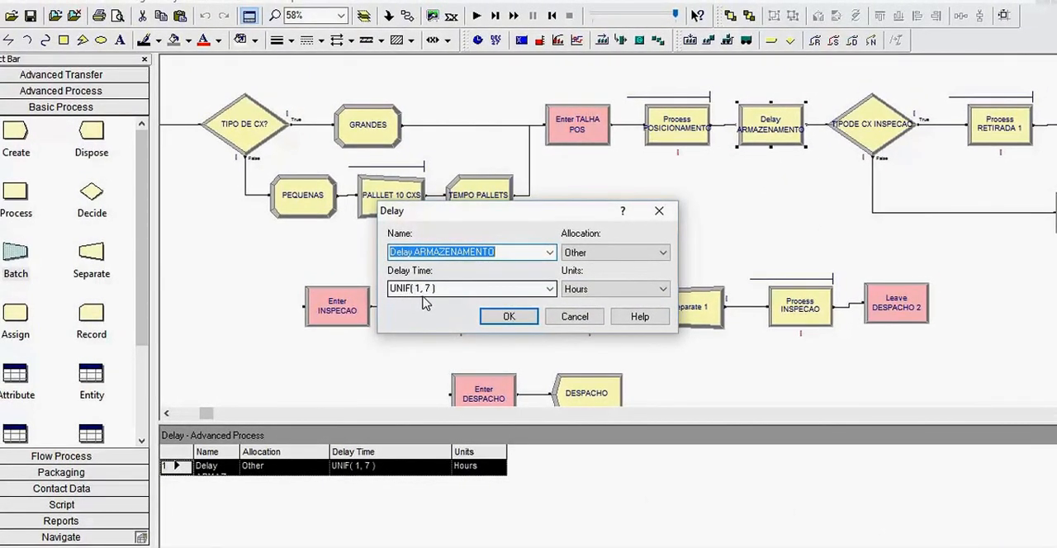
pyautogui.click(520, 317)
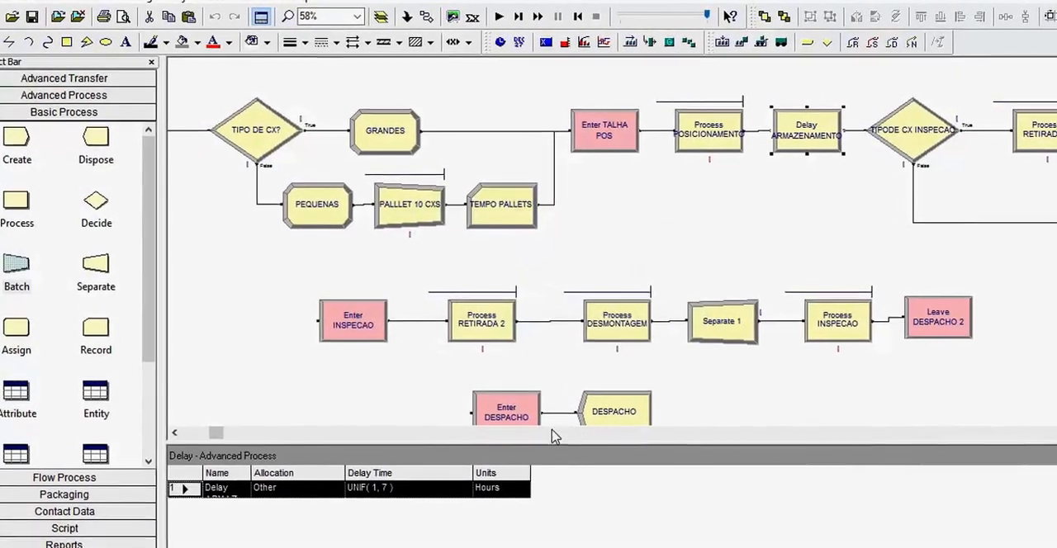
# - Select the TIPODE CX INSPECAO module, and read the Word passages on box removal, pallet disassembly, inspection and dispatch
pyautogui.moveTo(200, 446); pyautogui.dragTo(242, 450)
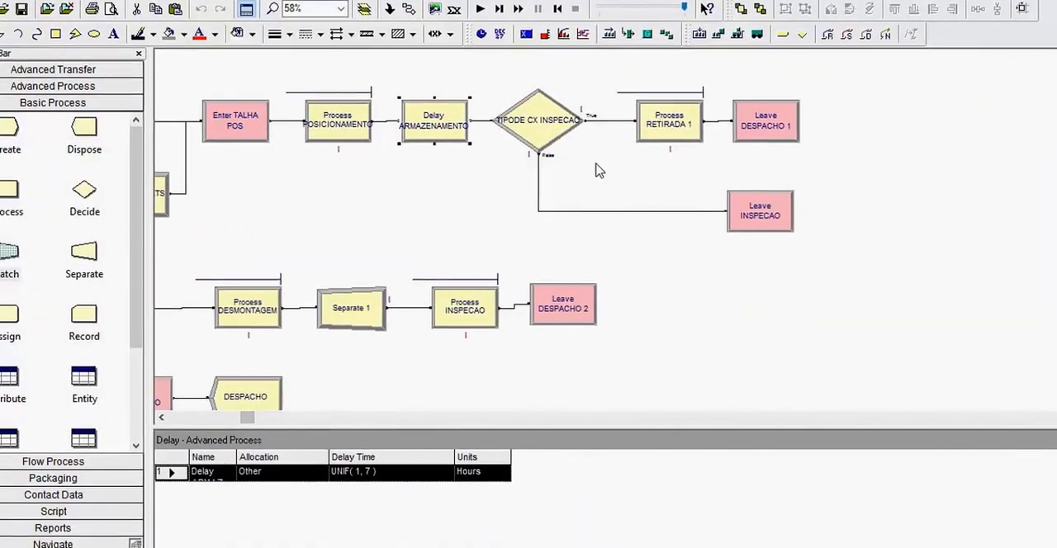
pyautogui.click(548, 126)
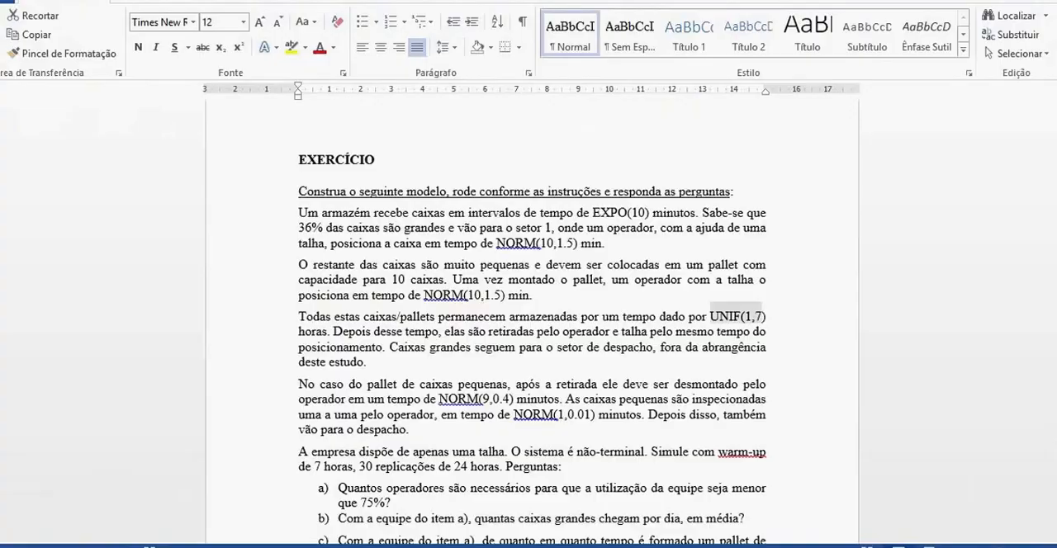
pyautogui.moveTo(711, 311); pyautogui.dragTo(765, 311)
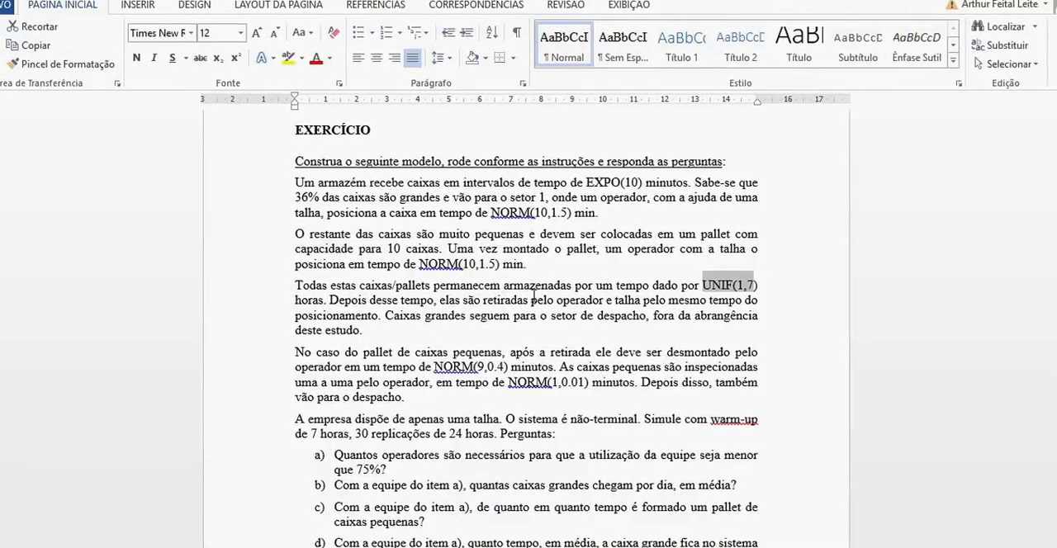
pyautogui.moveTo(531, 301); pyautogui.dragTo(382, 318)
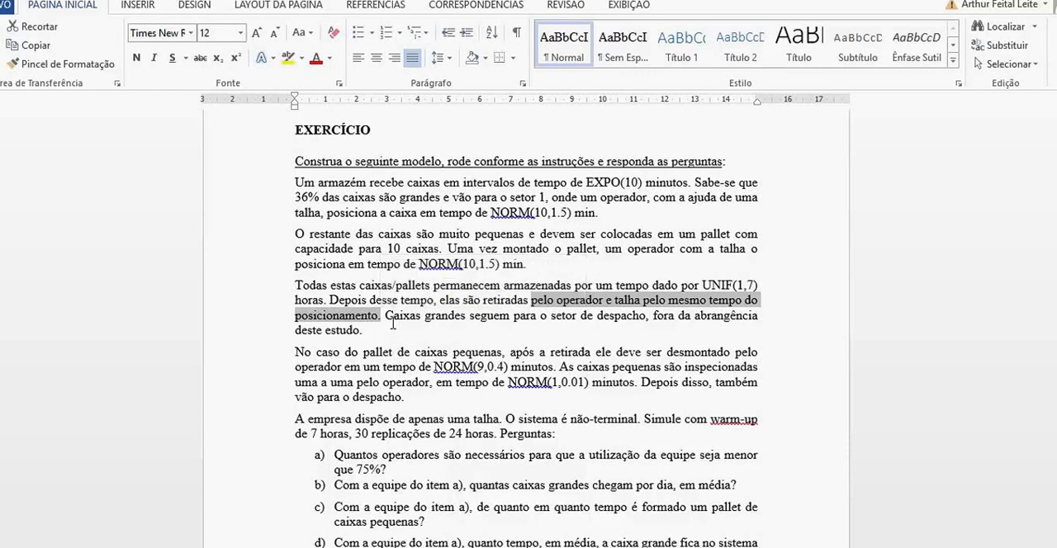
pyautogui.click(434, 325)
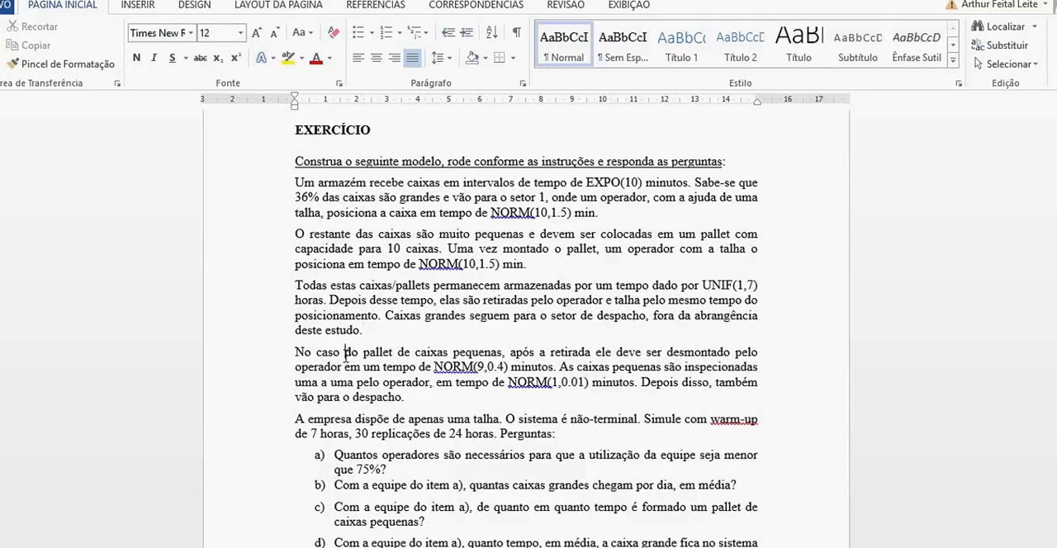
pyautogui.moveTo(353, 351); pyautogui.dragTo(523, 382)
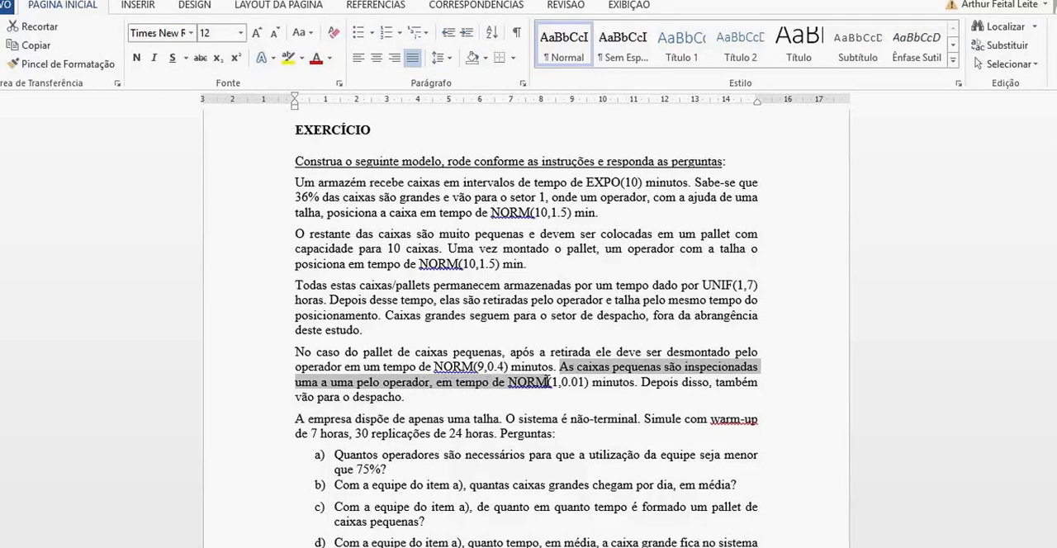
pyautogui.moveTo(555, 381); pyautogui.dragTo(607, 398)
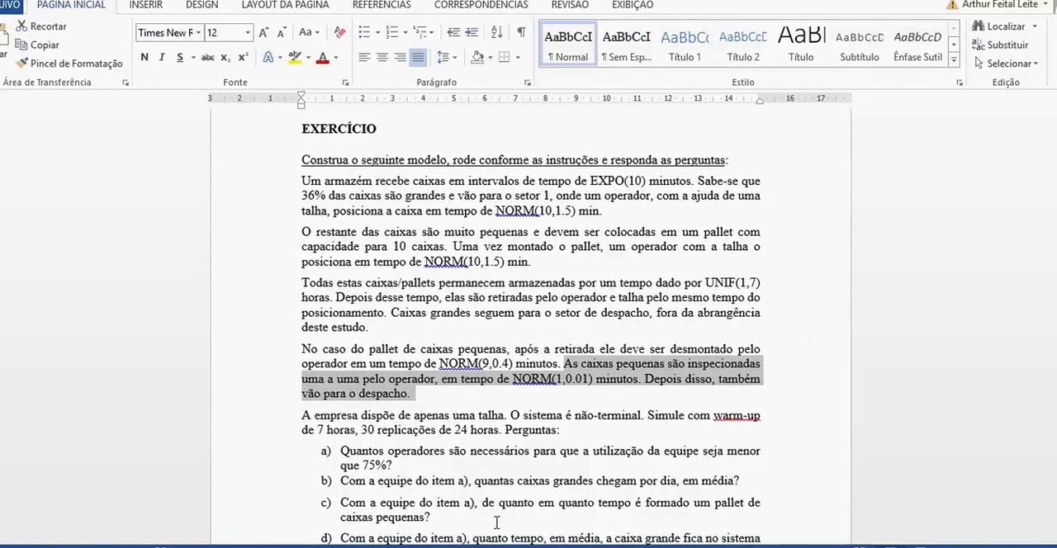
# - Back in Arena, examine the TIPODE CX INSPECAO Decide module's CX_GRANDE condition and type options, keeping 2-way by Condition
pyautogui.click(472, 546)
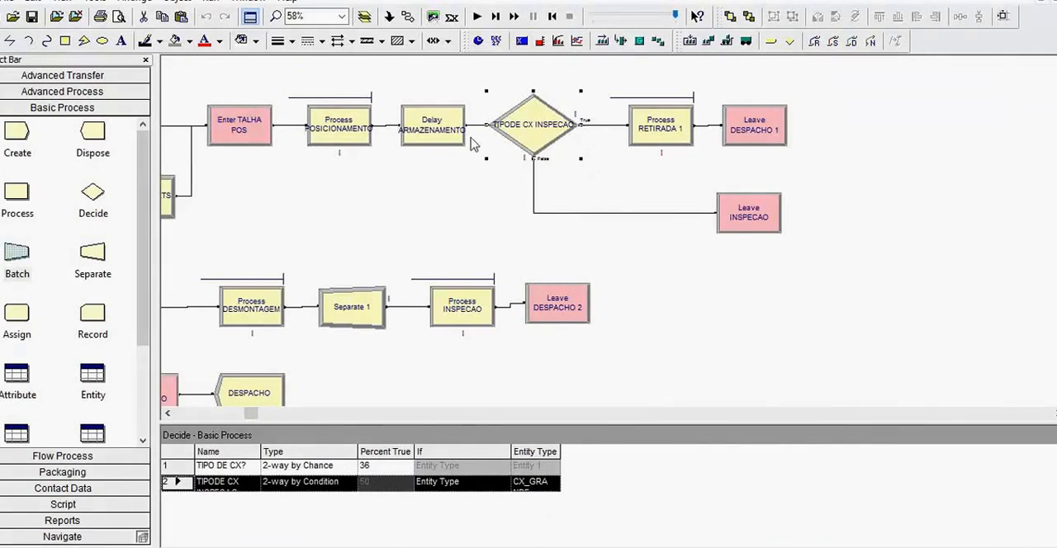
pyautogui.doubleClick(532, 133)
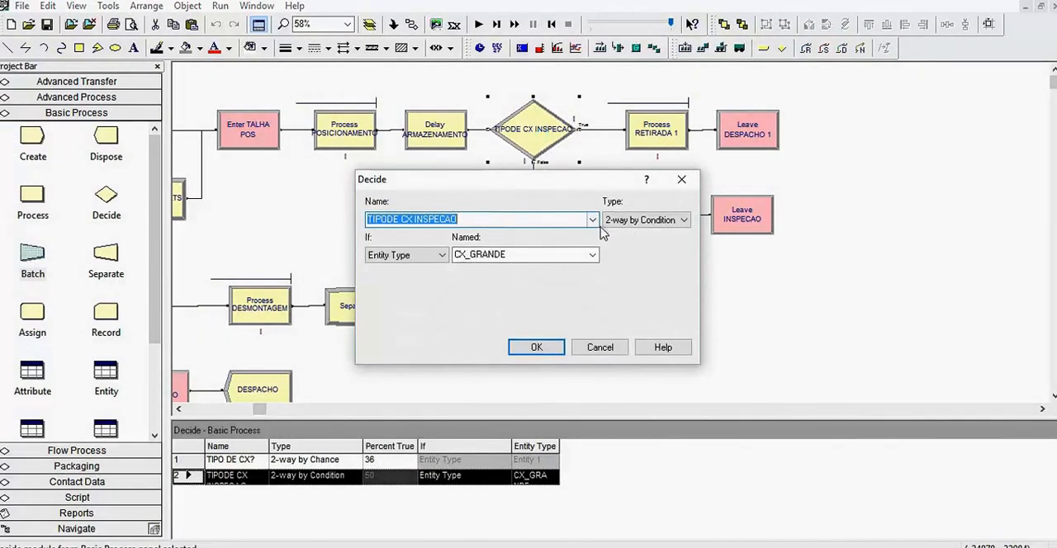
pyautogui.click(635, 220)
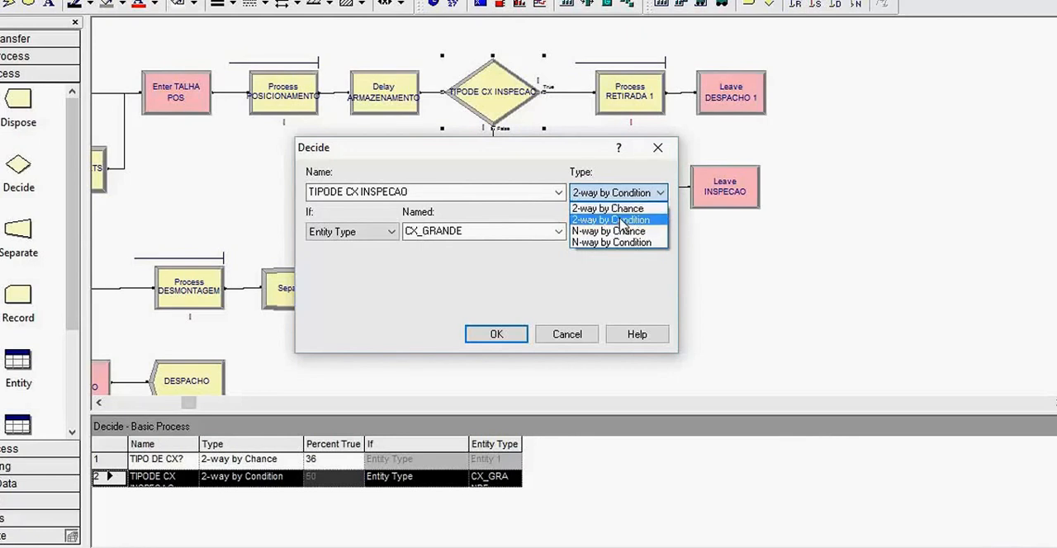
pyautogui.click(620, 220)
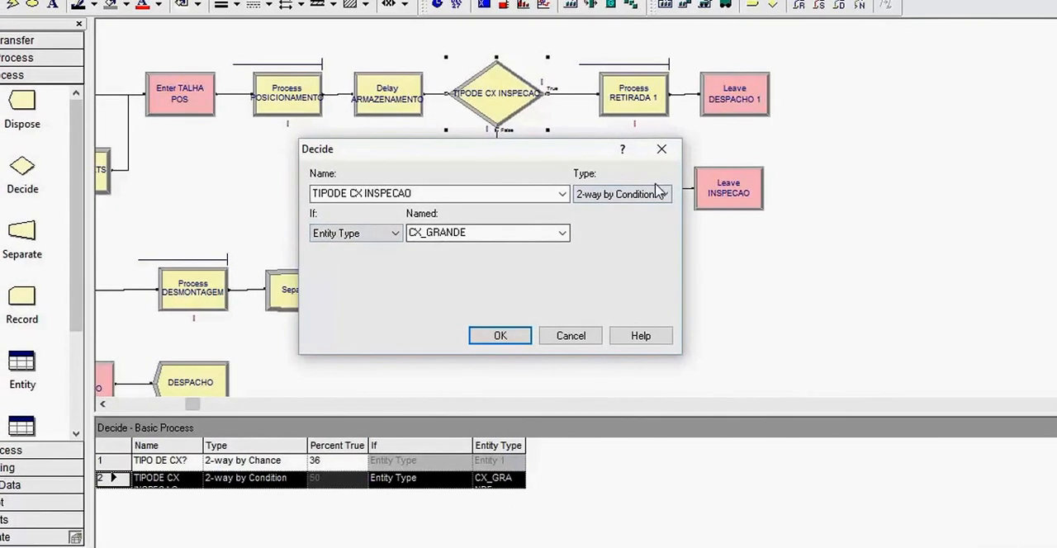
pyautogui.click(662, 154)
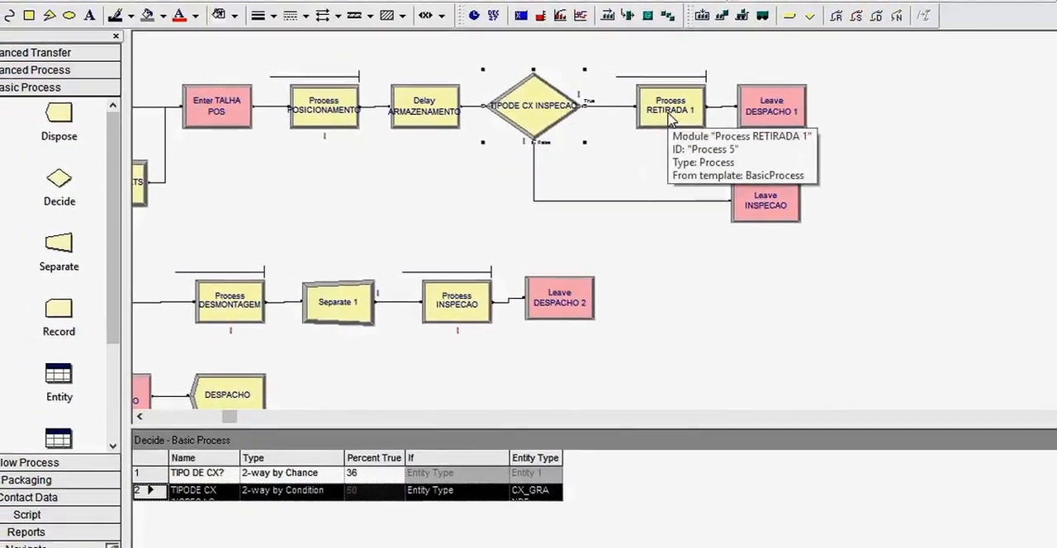
# - Check the Process RETIRADA 1 settings and review the Leave DESPACHO 1 module's transfer, connection and destination station settings
pyautogui.click(670, 116)
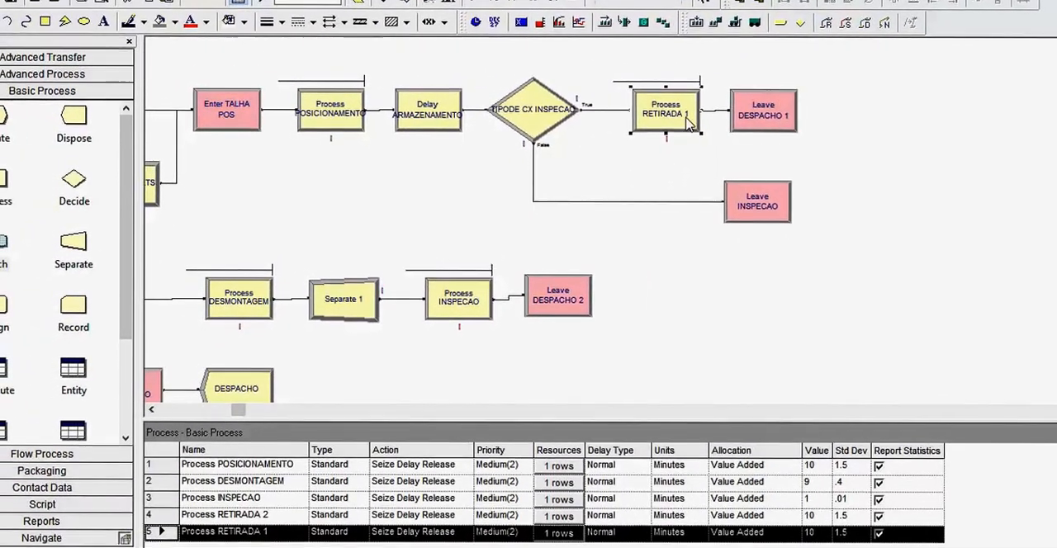
pyautogui.click(775, 110)
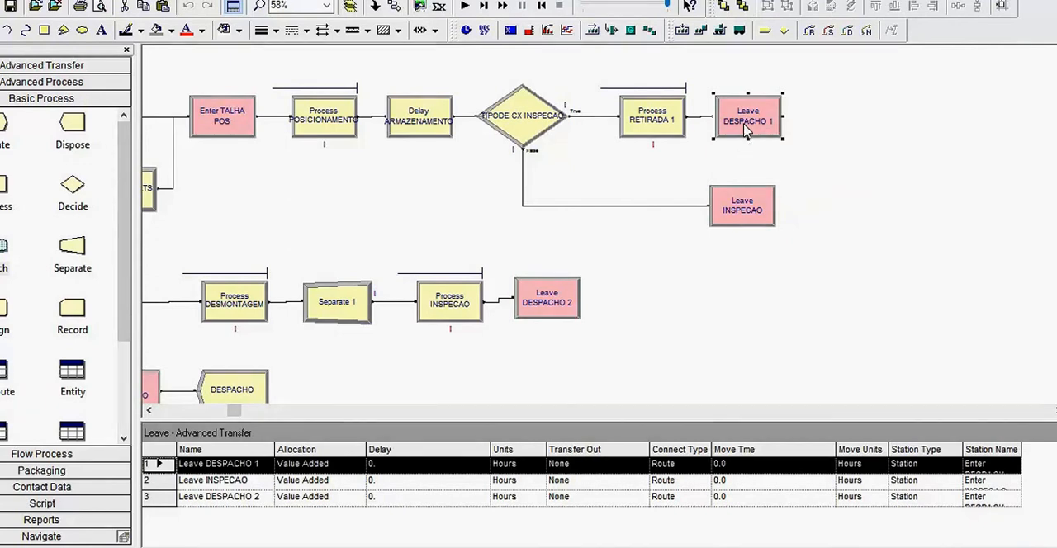
pyautogui.doubleClick(745, 126)
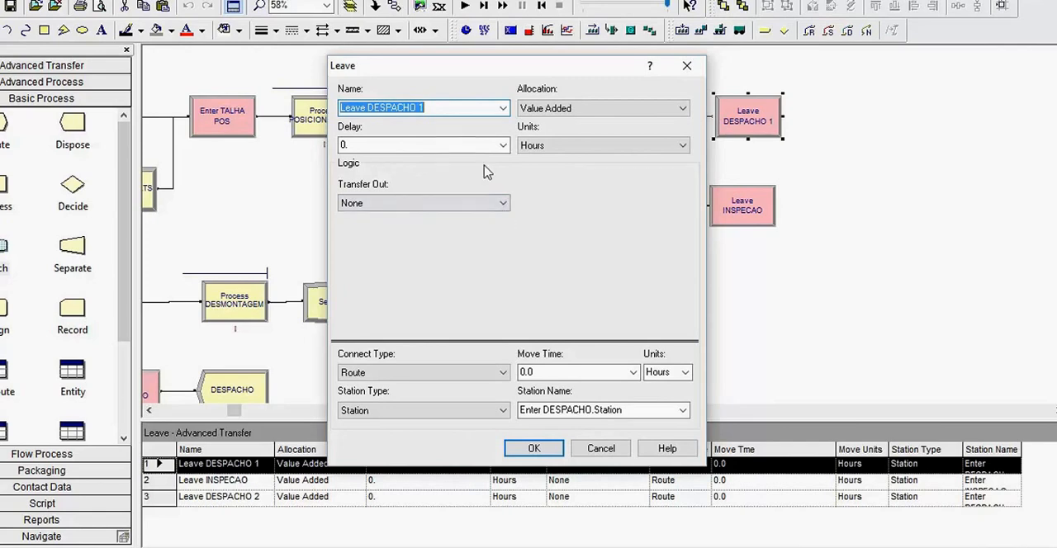
pyautogui.click(687, 65)
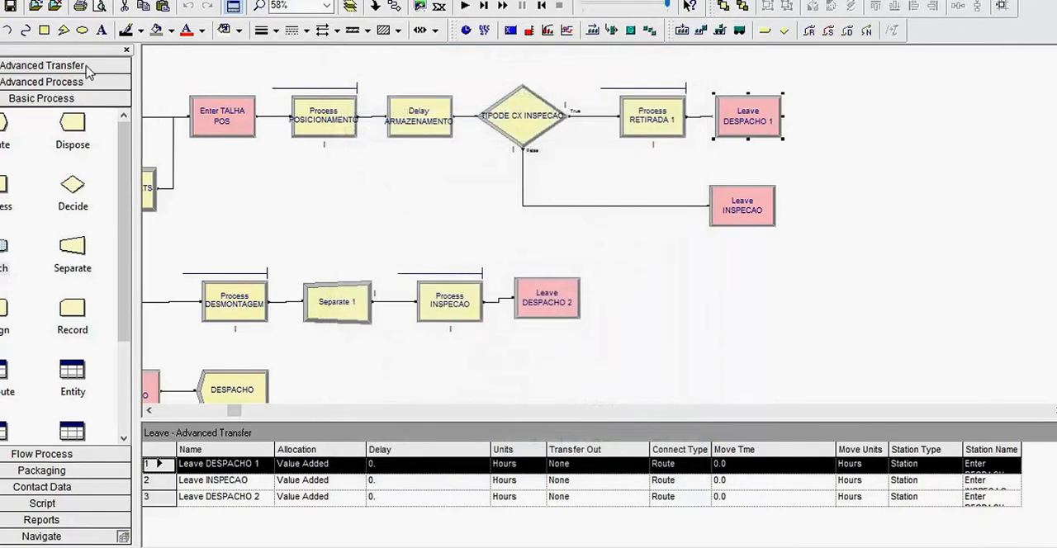
# - Show the Advanced Transfer module set and point out the Leave module in it
pyautogui.click(83, 66)
pyautogui.click(74, 96)
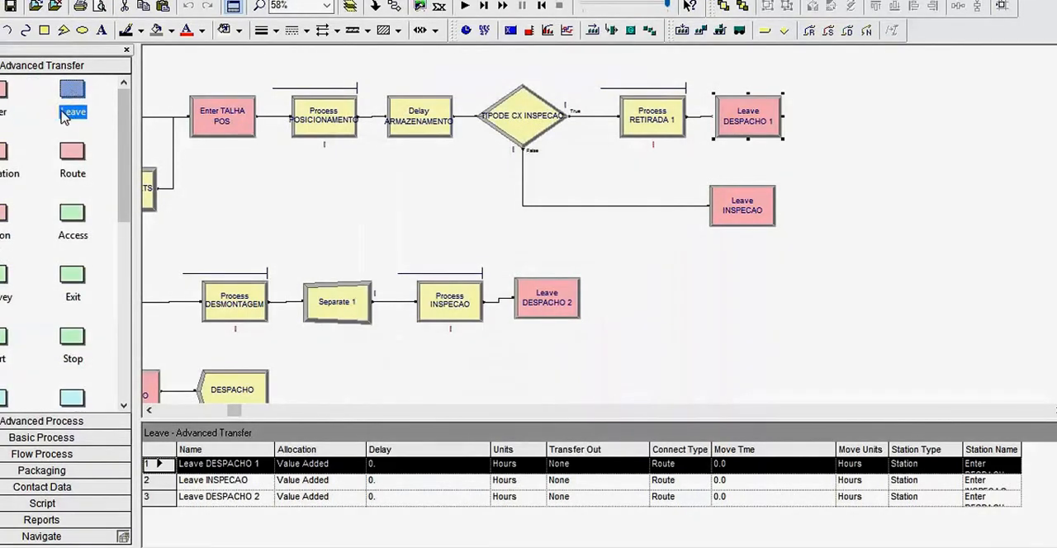
# - Add a Leave module beside Leave DESPACHO 1, name it Leave DESPACHO 3 and set its connect type to Route
pyautogui.moveTo(87, 115); pyautogui.dragTo(901, 175)
pyautogui.doubleClick(903, 174)
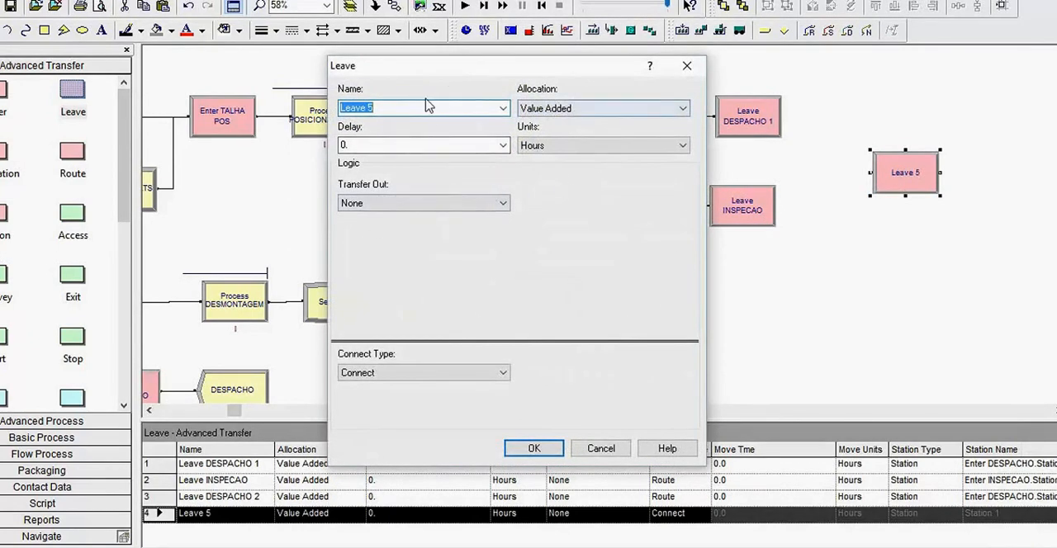
pyautogui.click(378, 108)
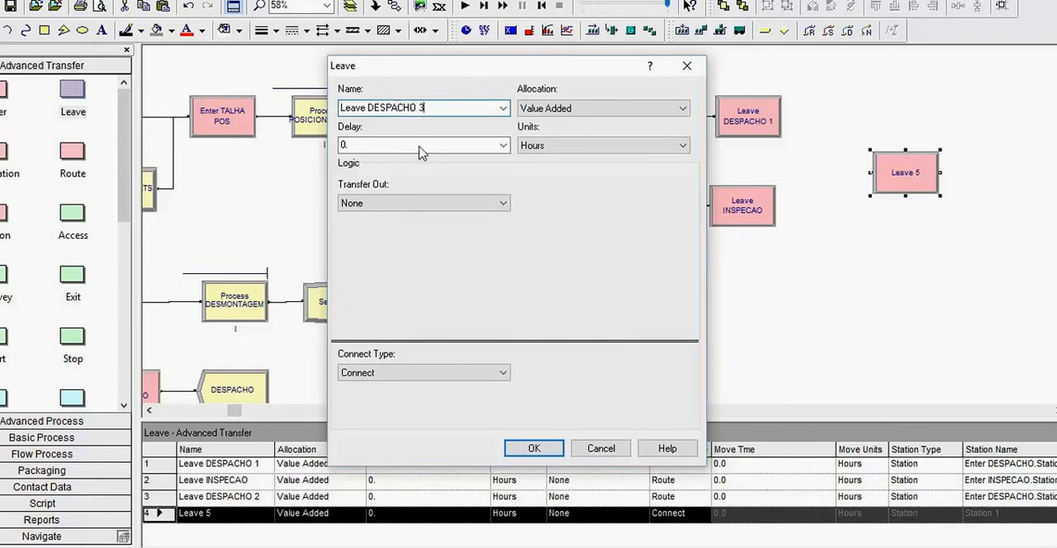
pyautogui.click(388, 378)
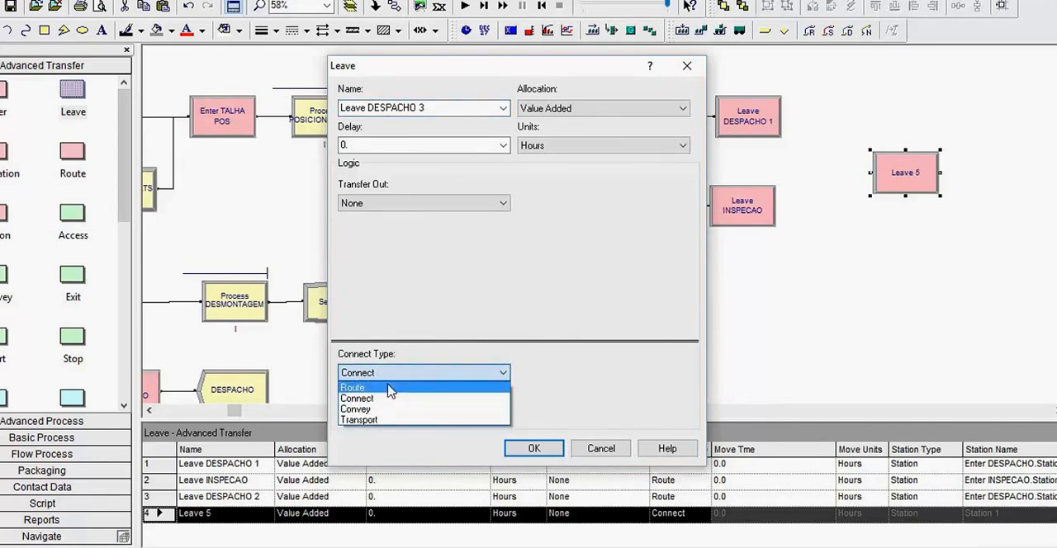
pyautogui.click(391, 388)
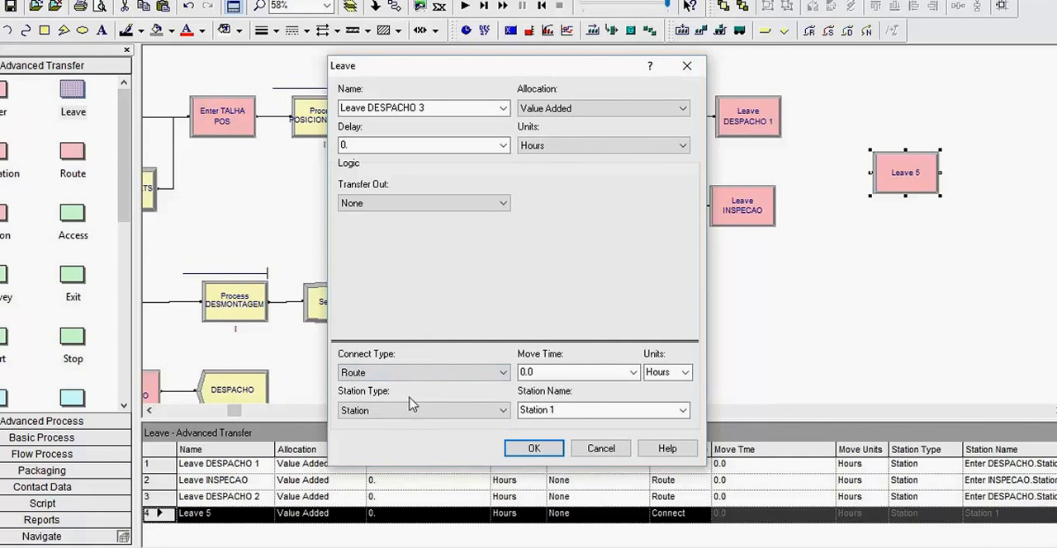
# - Check the destination stations offered for the trial Leave module, discard its settings and delete it from the model
pyautogui.click(683, 413)
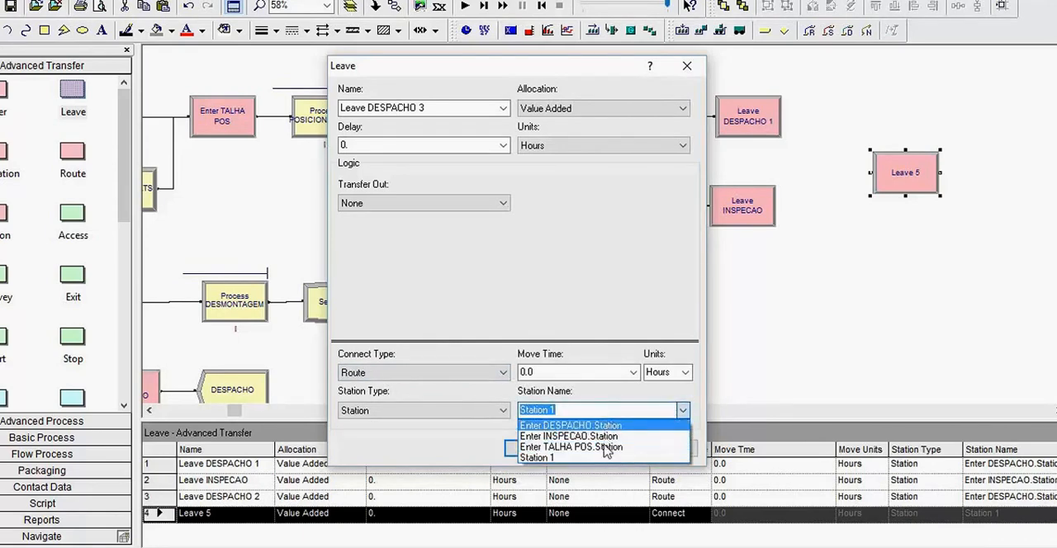
pyautogui.click(751, 330)
pyautogui.click(687, 66)
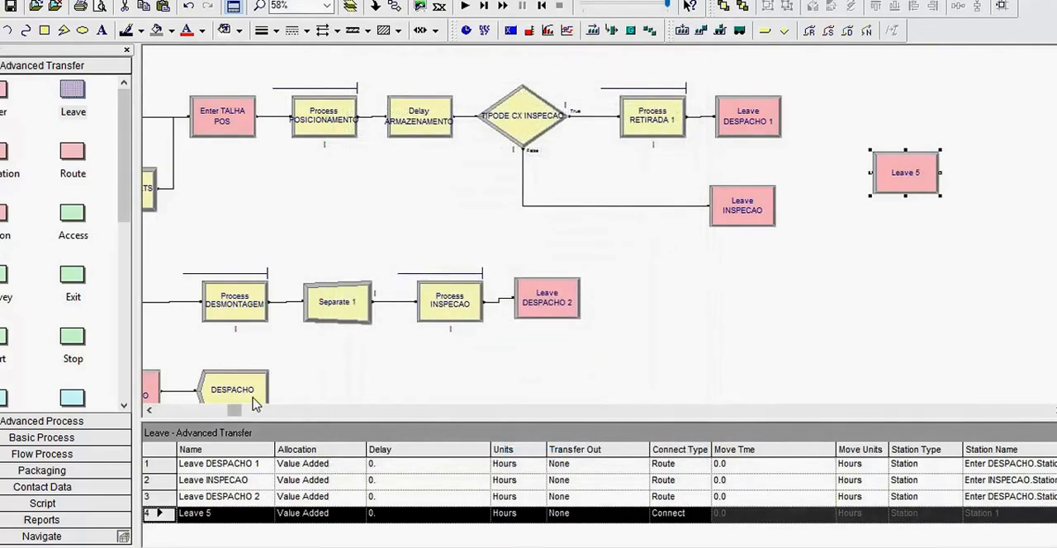
pyautogui.press('Delete')
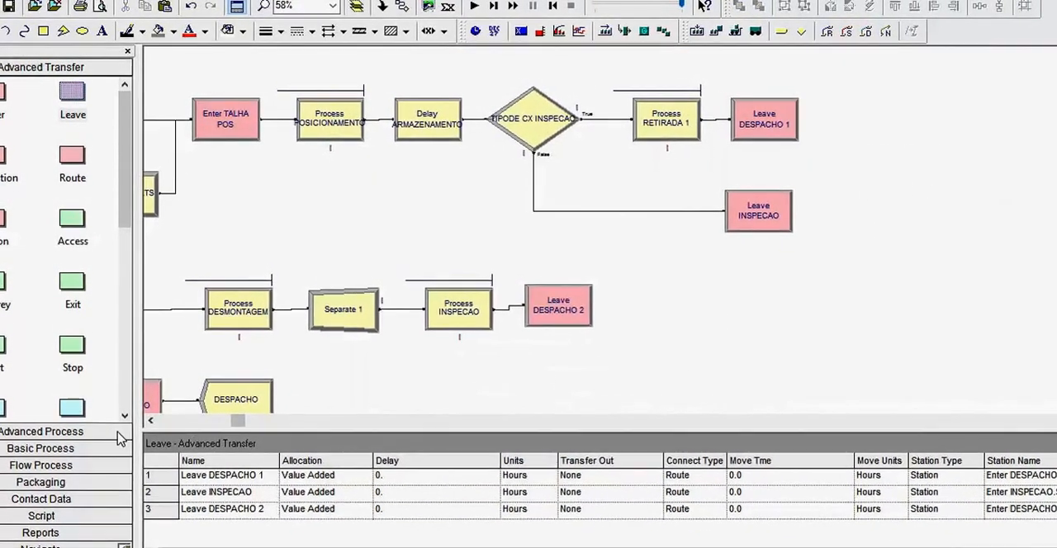
# - Examine the Enter INSPECAO module's settings and its station type options, keeping Station
pyautogui.moveTo(236, 422); pyautogui.dragTo(194, 422)
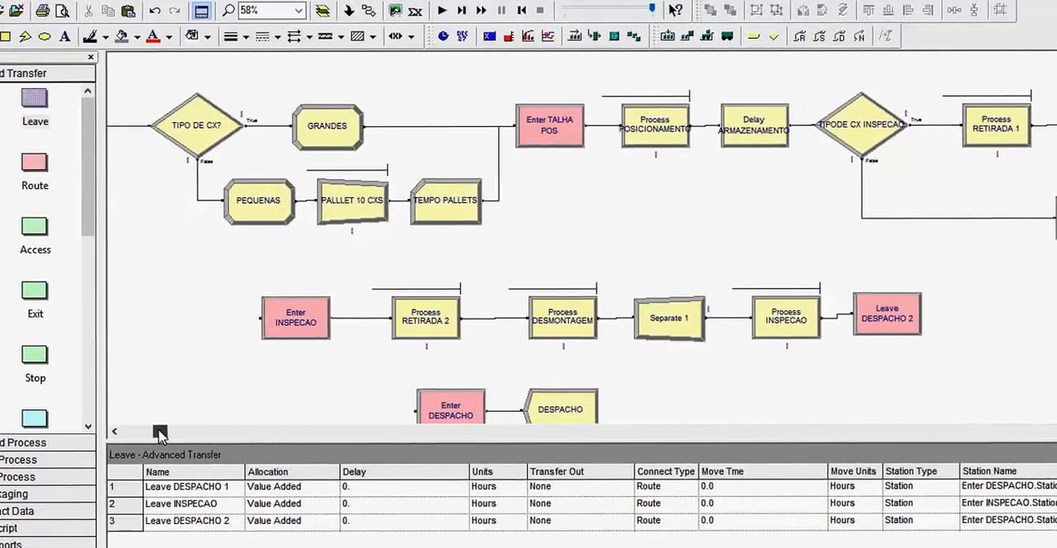
pyautogui.click(286, 329)
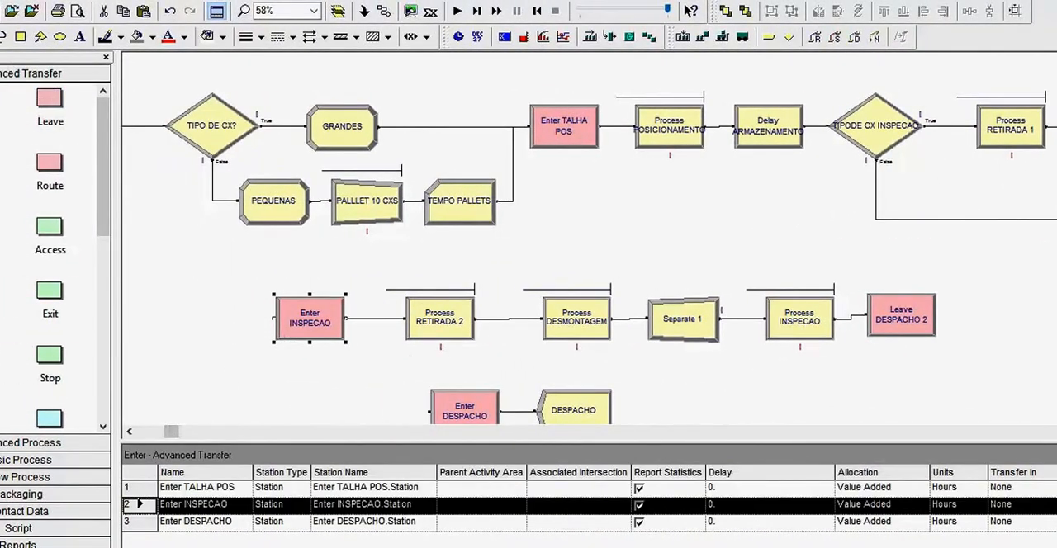
pyautogui.click(2, 231)
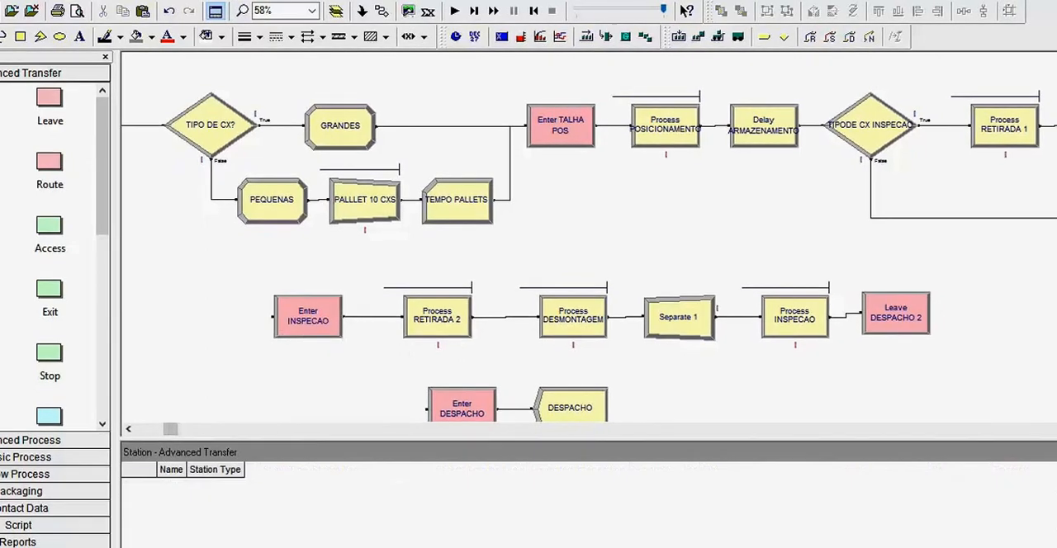
pyautogui.click(305, 317)
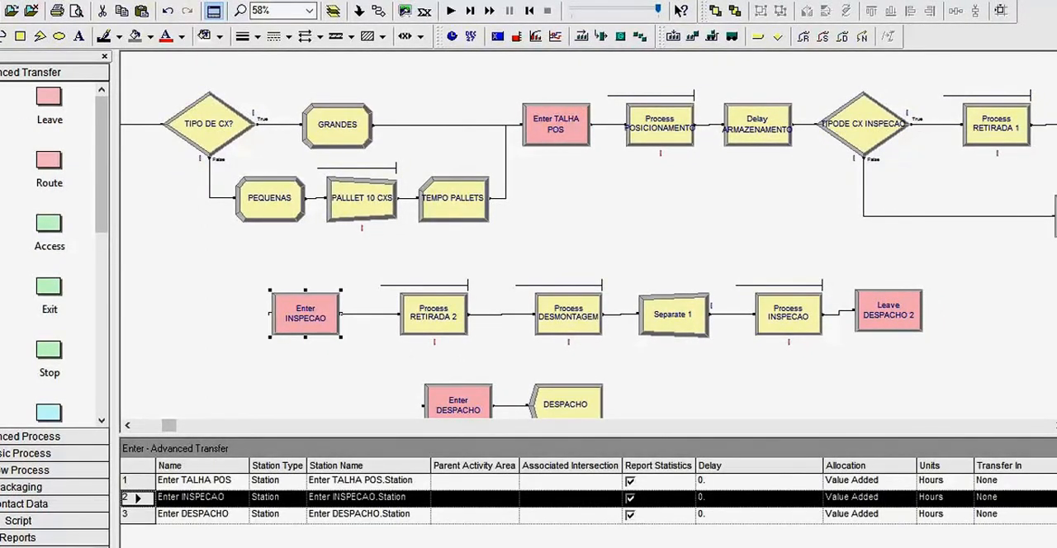
pyautogui.doubleClick(311, 329)
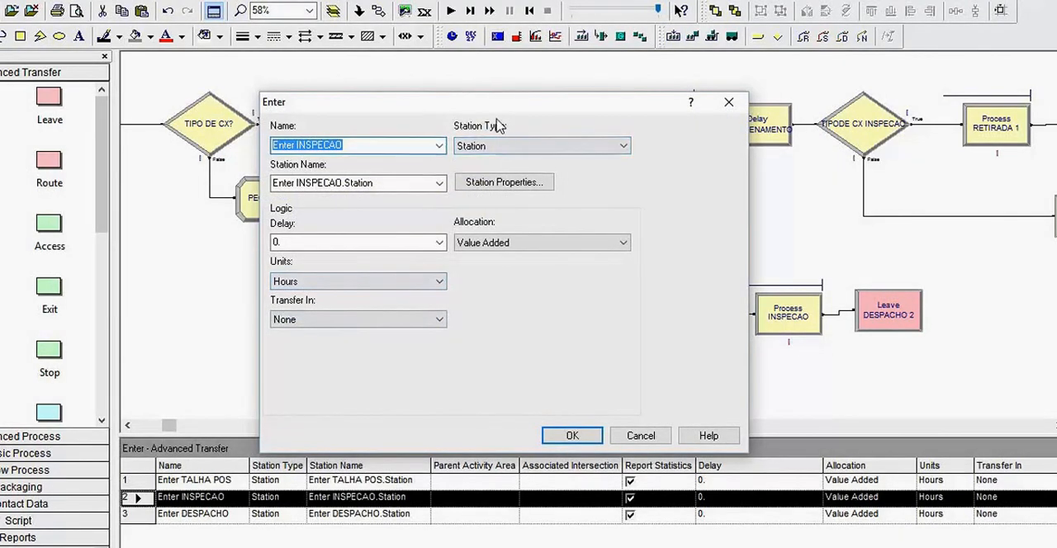
pyautogui.click(497, 154)
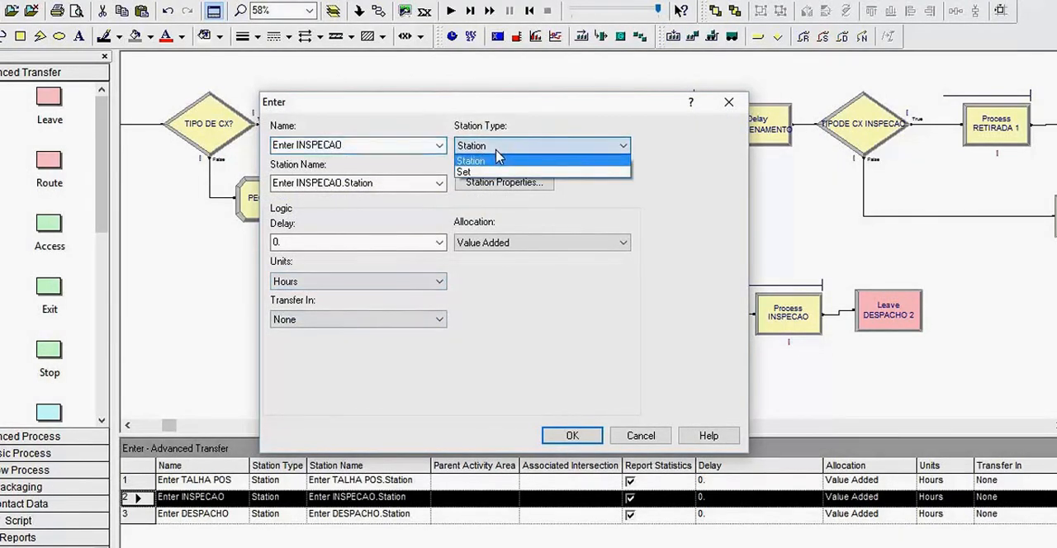
pyautogui.click(472, 161)
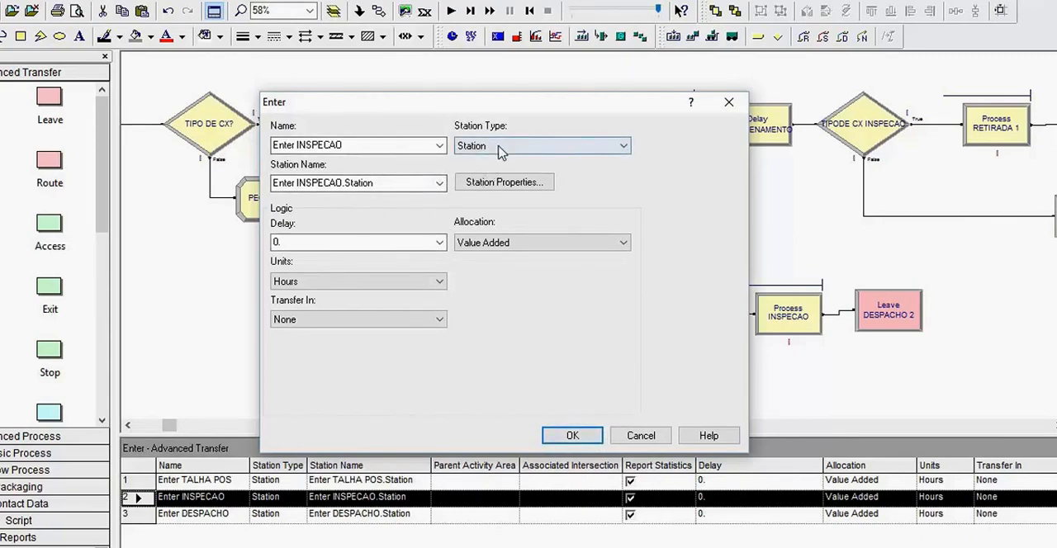
pyautogui.click(569, 437)
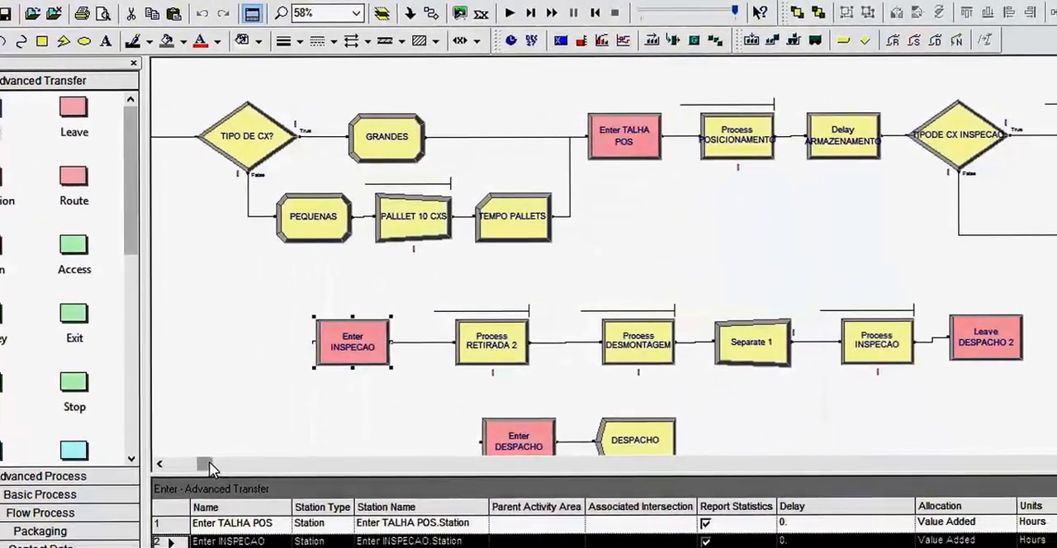
# - Review the flow around Process RETIRADA 1 and the inspection row, and show the Basic Process module set
pyautogui.moveTo(210, 468); pyautogui.dragTo(299, 475)
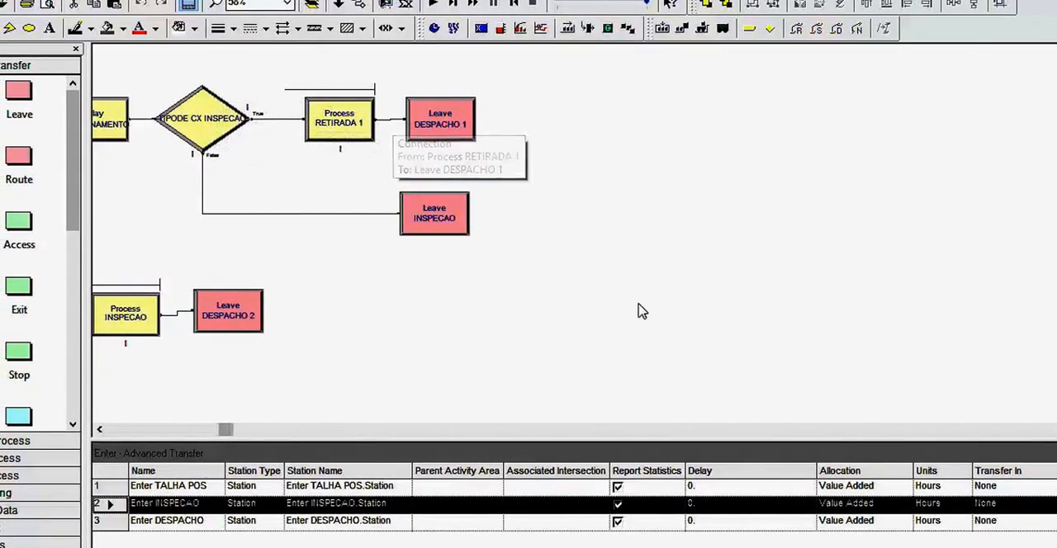
pyautogui.moveTo(223, 430); pyautogui.dragTo(193, 429)
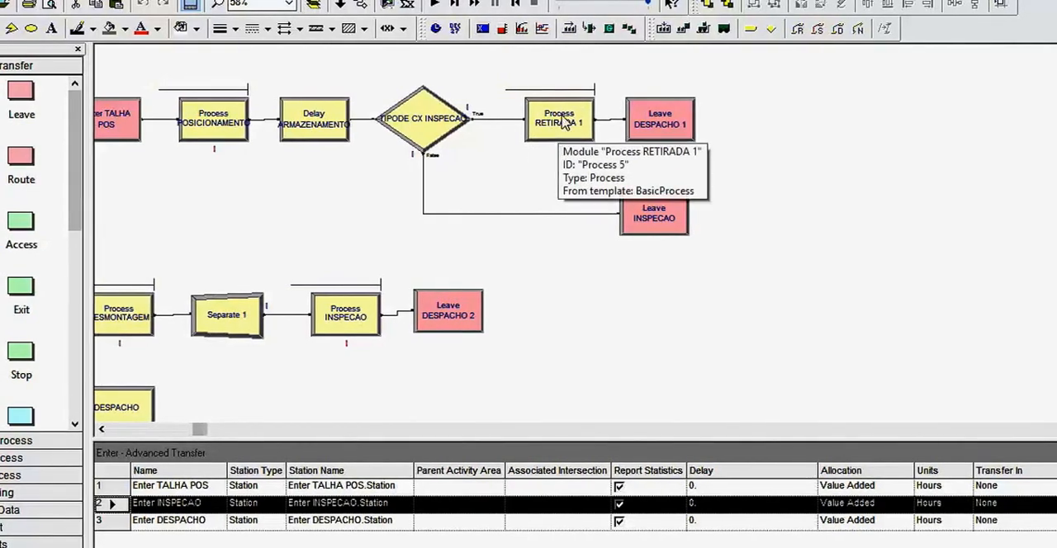
pyautogui.moveTo(202, 429)
pyautogui.mouseDown()
pyautogui.moveTo(169, 433)
pyautogui.moveTo(198, 433)
pyautogui.mouseUp()
pyautogui.scroll(-1, 252, 384)
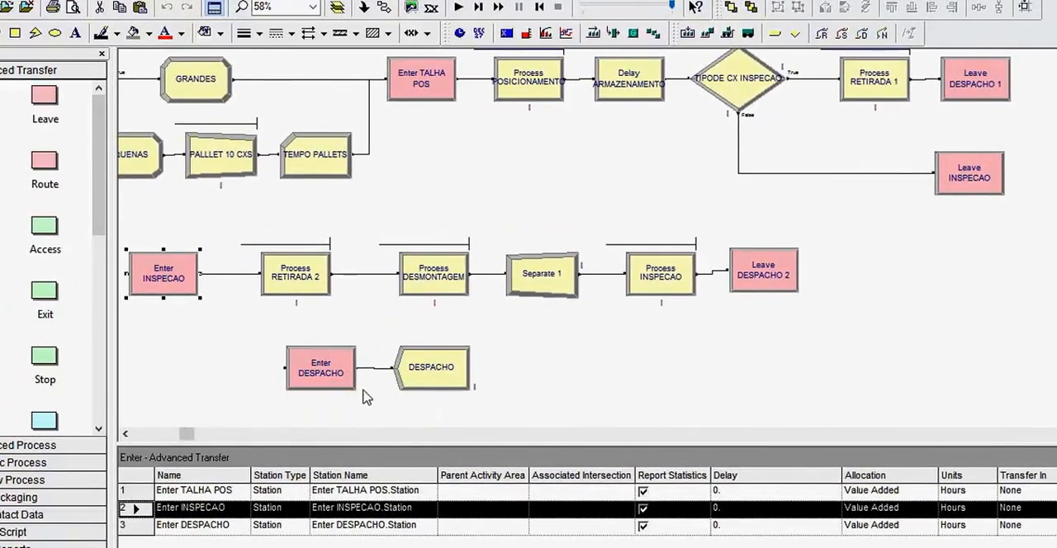
pyautogui.click(39, 464)
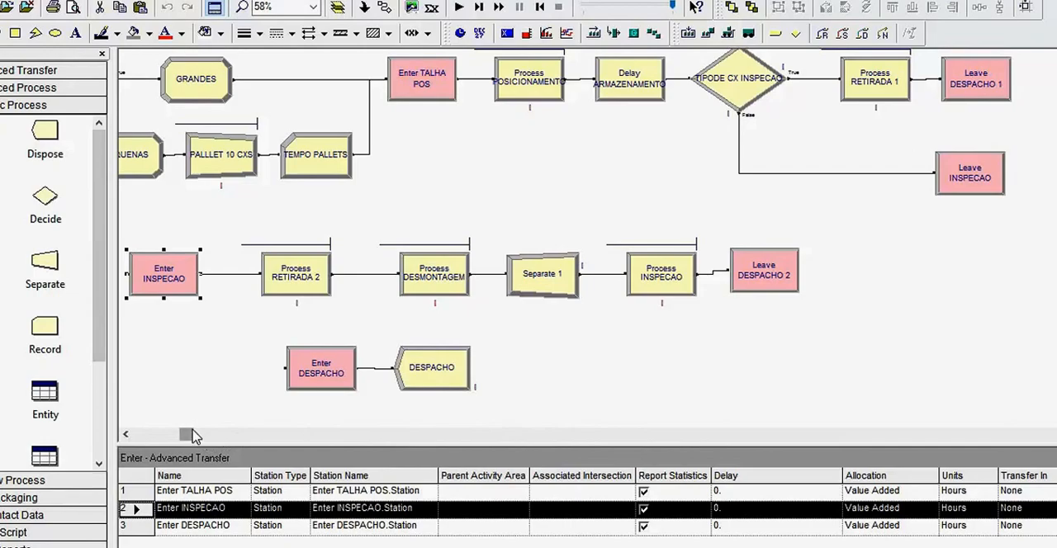
pyautogui.moveTo(192, 435); pyautogui.dragTo(178, 443)
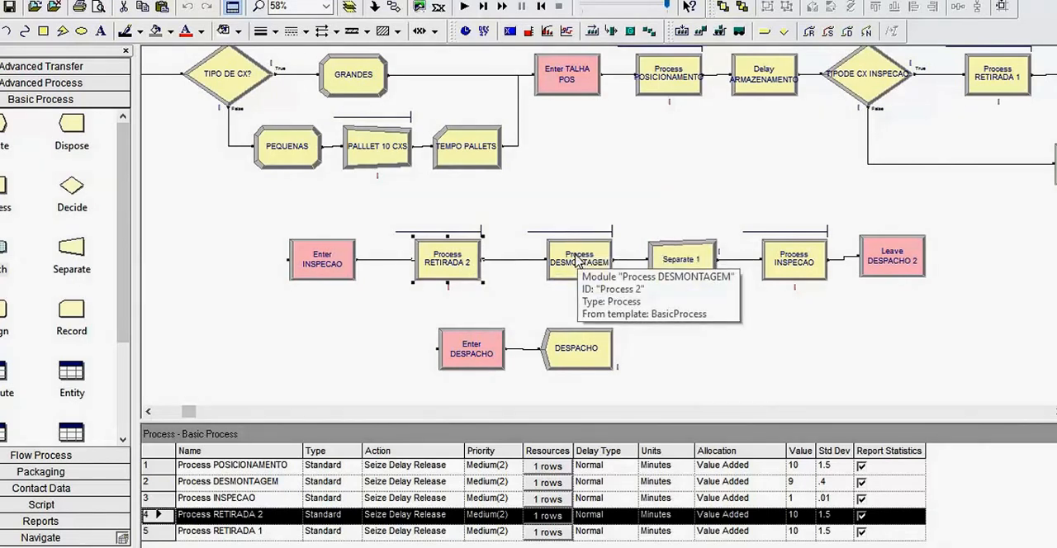
# - Check the Process RETIRADA 2 settings and its resource entry, keeping R_OPERADOR as the resource
pyautogui.doubleClick(469, 259)
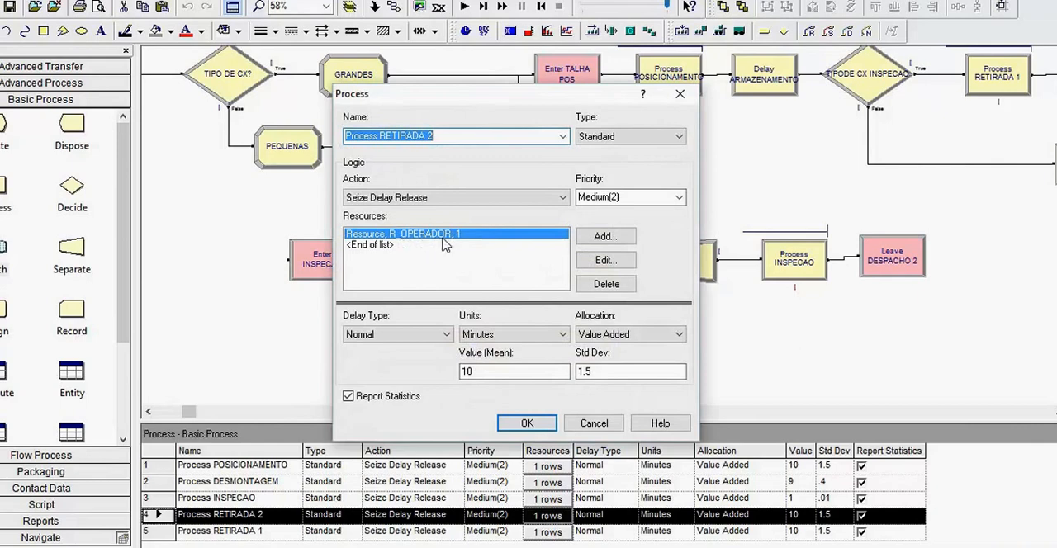
pyautogui.click(603, 258)
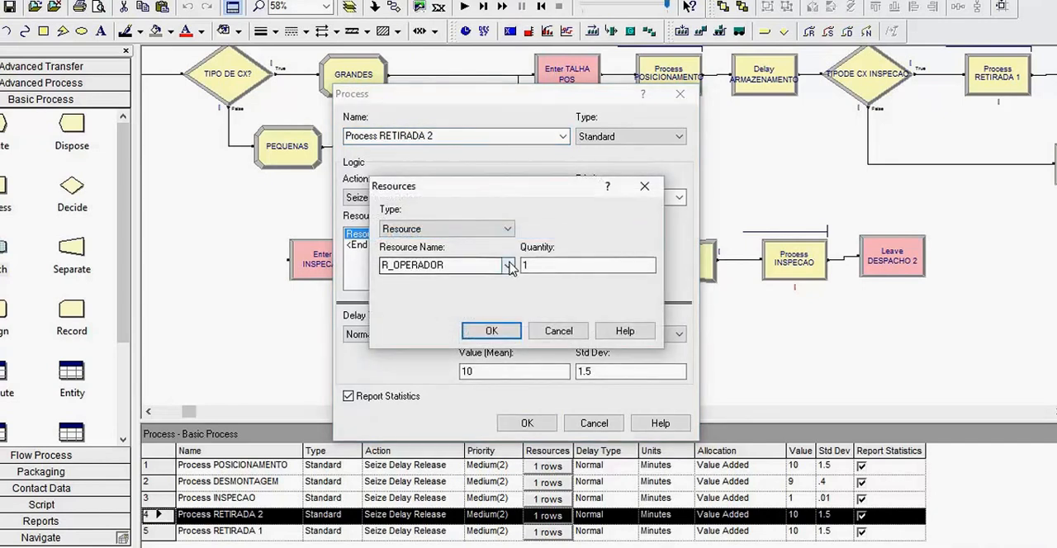
pyautogui.click(508, 265)
pyautogui.click(427, 283)
pyautogui.click(491, 330)
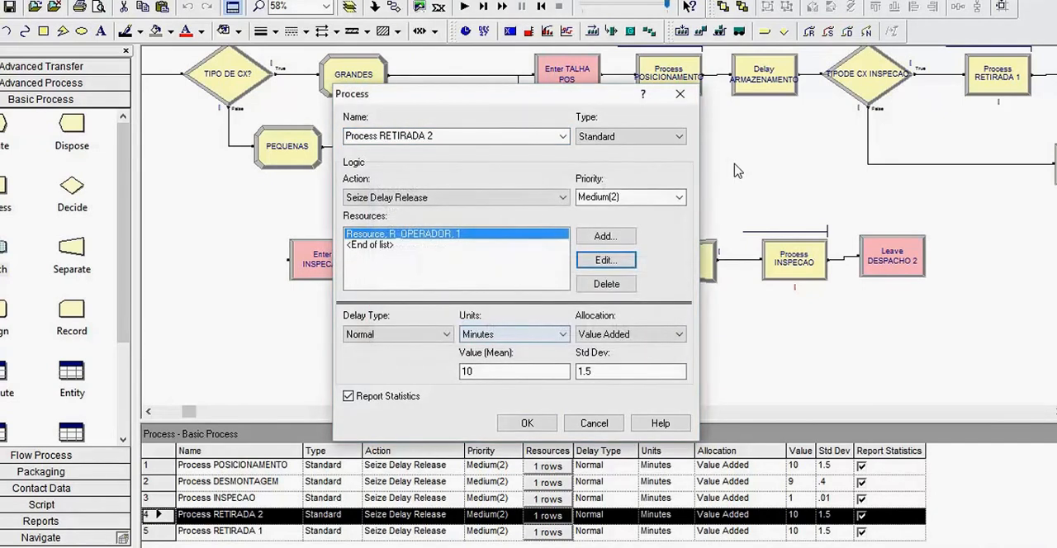
pyautogui.click(529, 423)
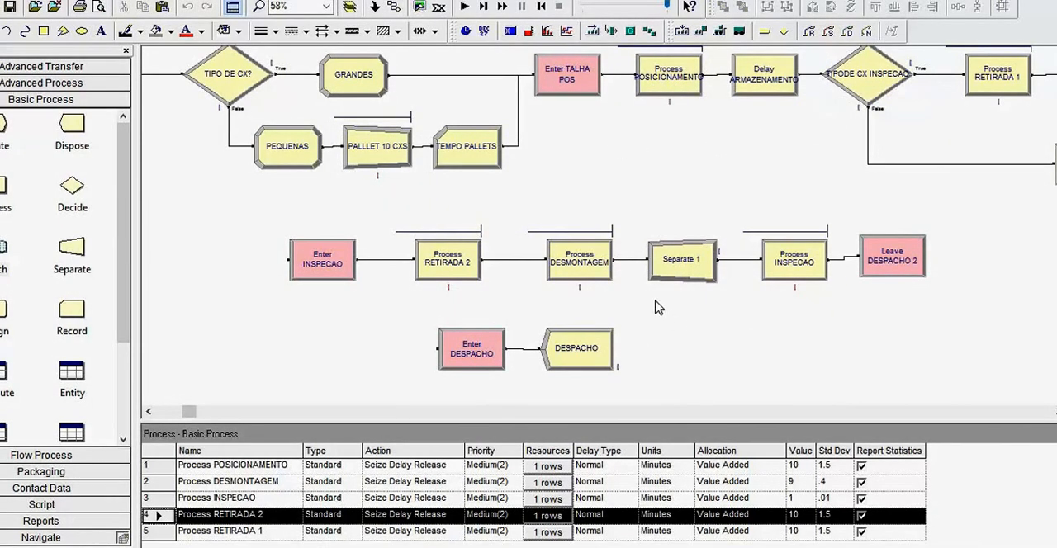
# - Check the resource and delay time settings of Process DESMONTAGEM
pyautogui.click(585, 266)
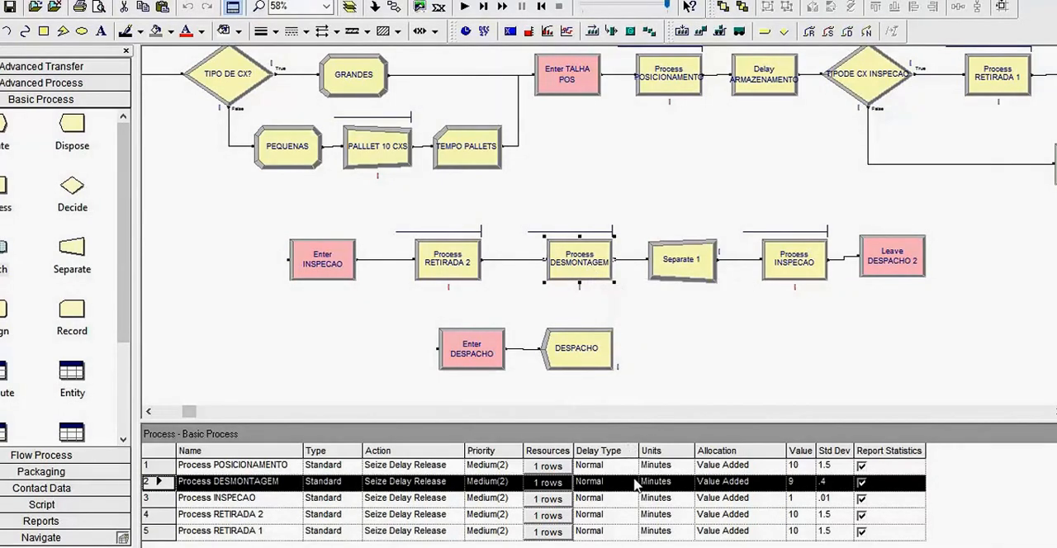
pyautogui.doubleClick(593, 261)
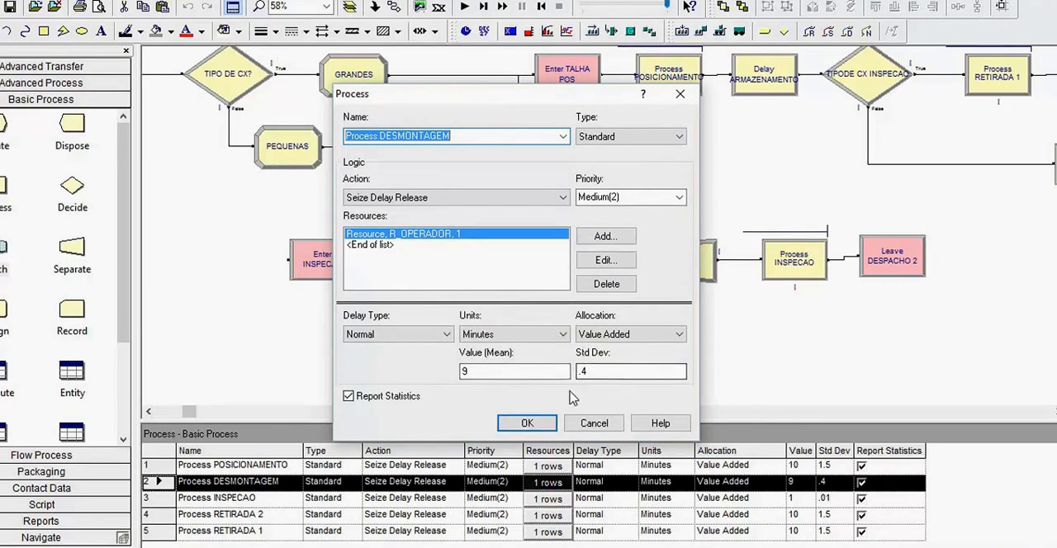
pyautogui.click(545, 421)
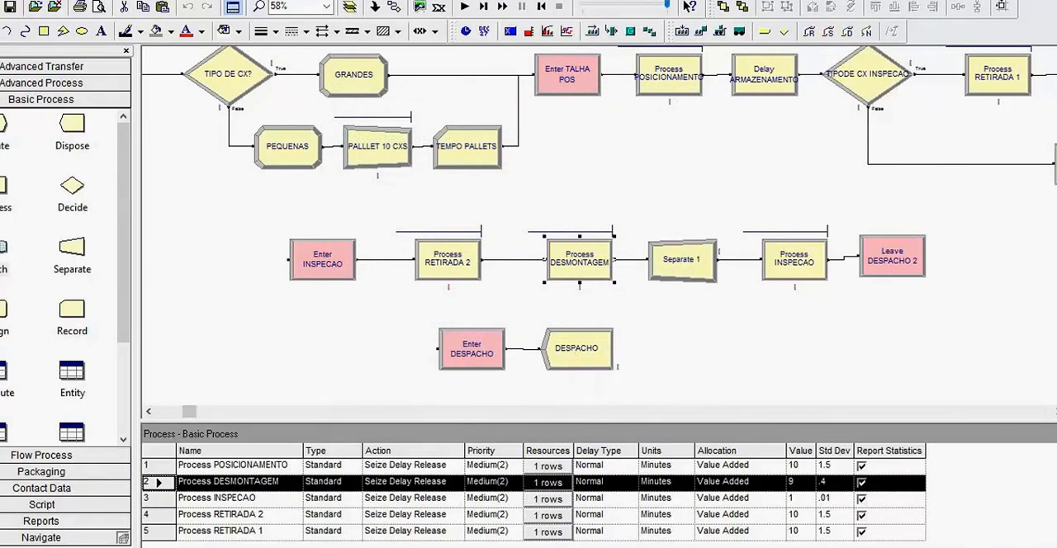
# - Read the Word passage on inspecting the small boxes one by one, and return to the Arena model
pyautogui.hotkey('alt', 'Tab')
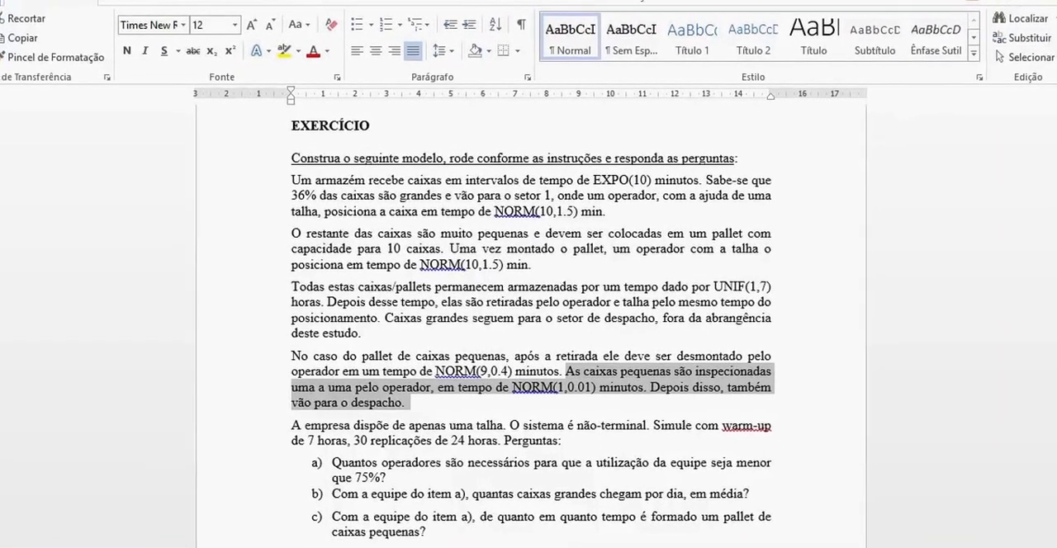
pyautogui.moveTo(459, 547)
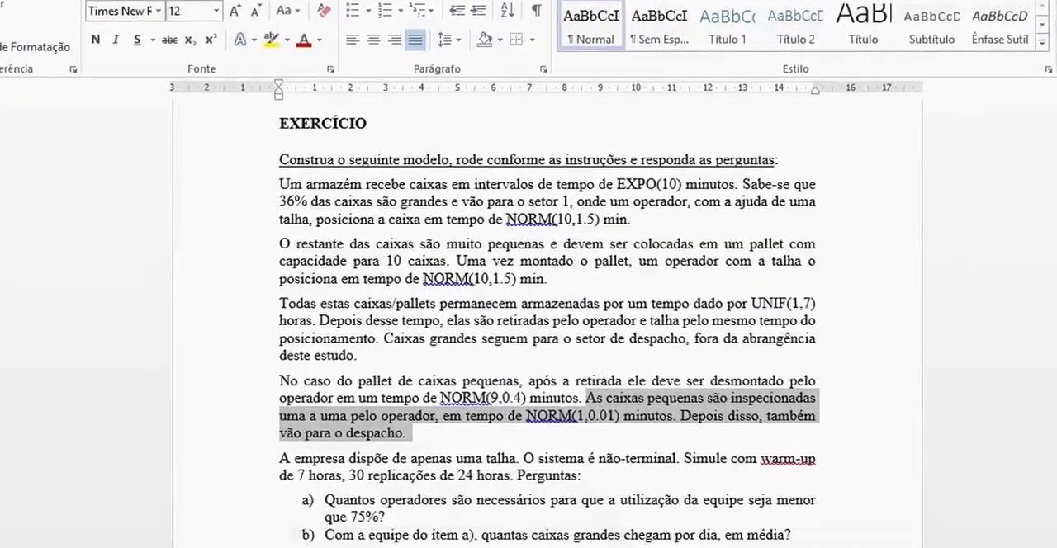
pyautogui.click(474, 545)
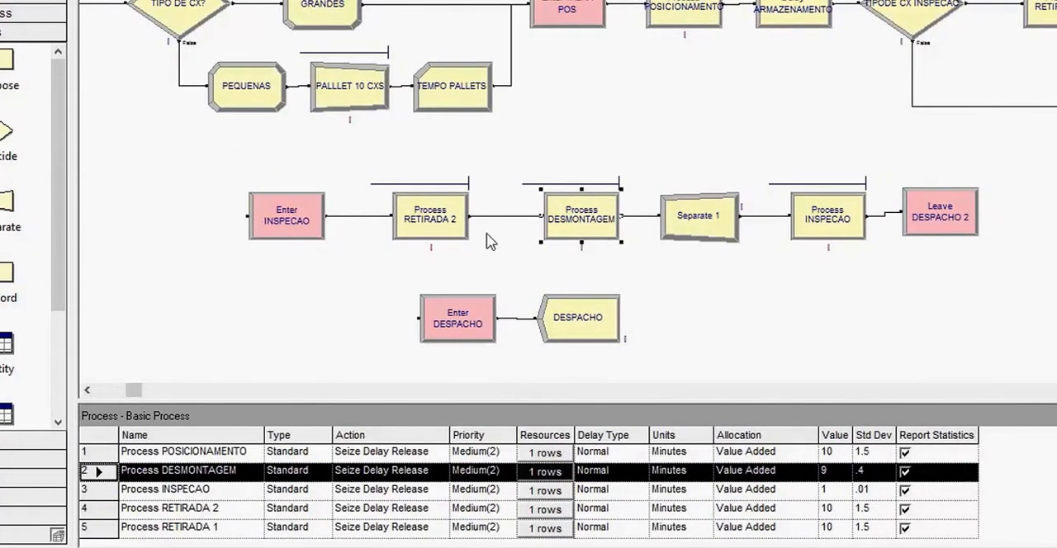
# - Check the Separate 1 module's settings, keeping the type Split Existing Batch and member attributes Retain Original Entity Values
pyautogui.click(30, 189)
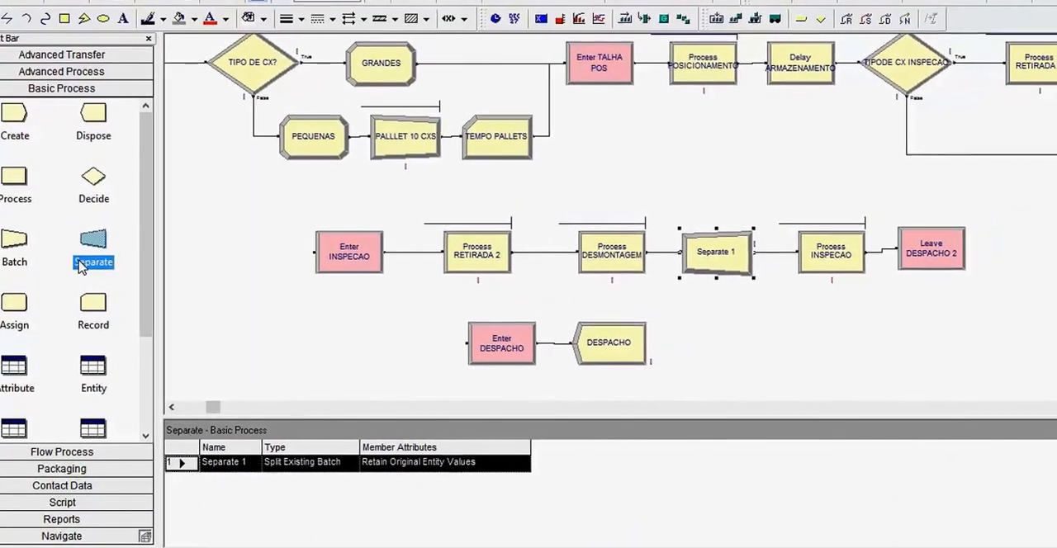
pyautogui.click(741, 253)
pyautogui.doubleClick(707, 269)
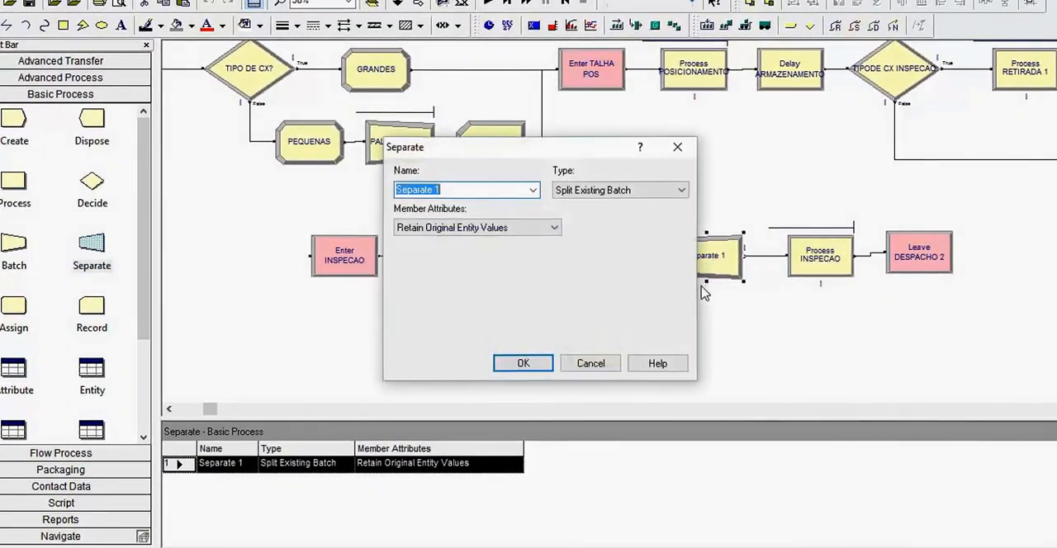
pyautogui.click(623, 191)
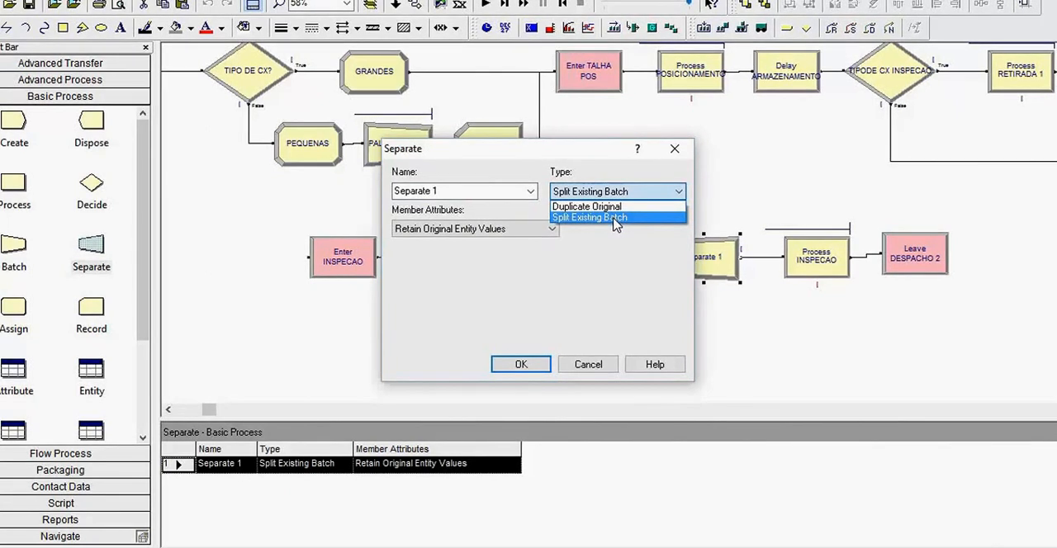
pyautogui.click(614, 218)
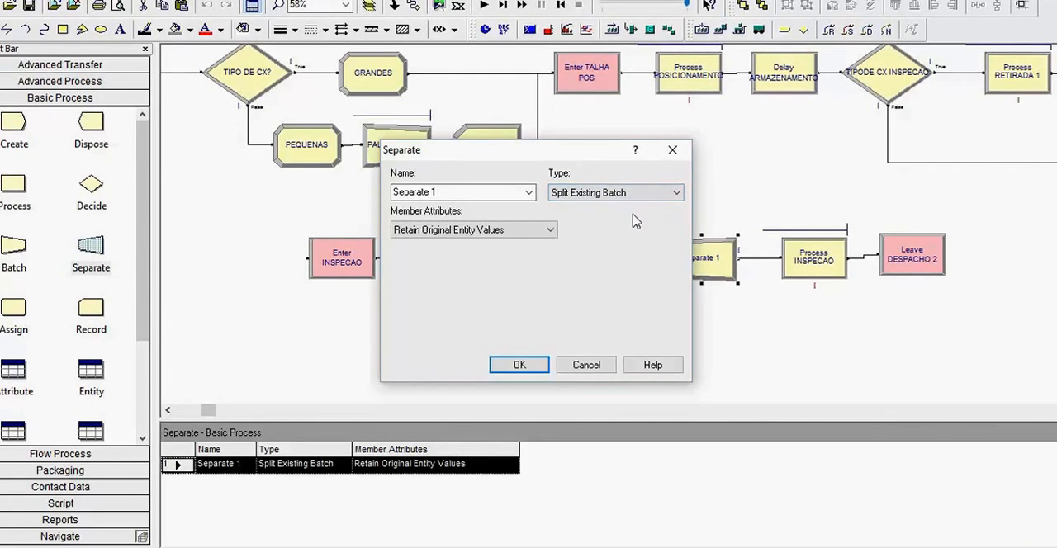
pyautogui.click(550, 231)
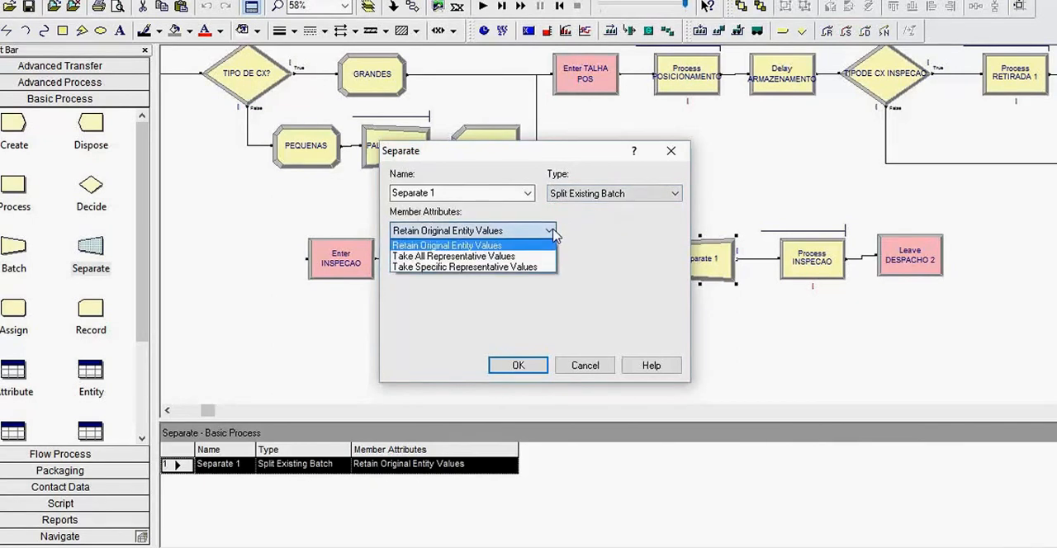
pyautogui.click(527, 244)
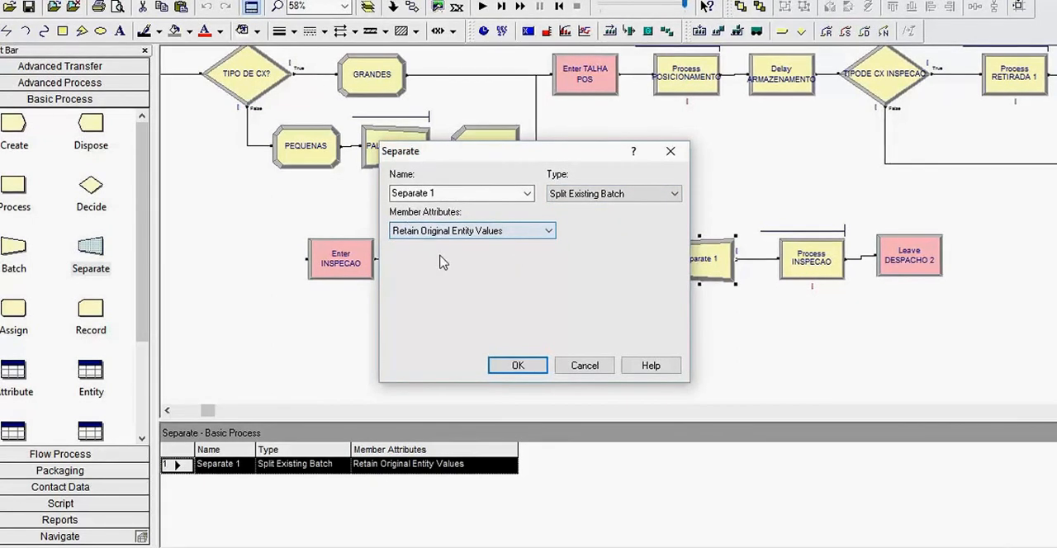
pyautogui.click(625, 195)
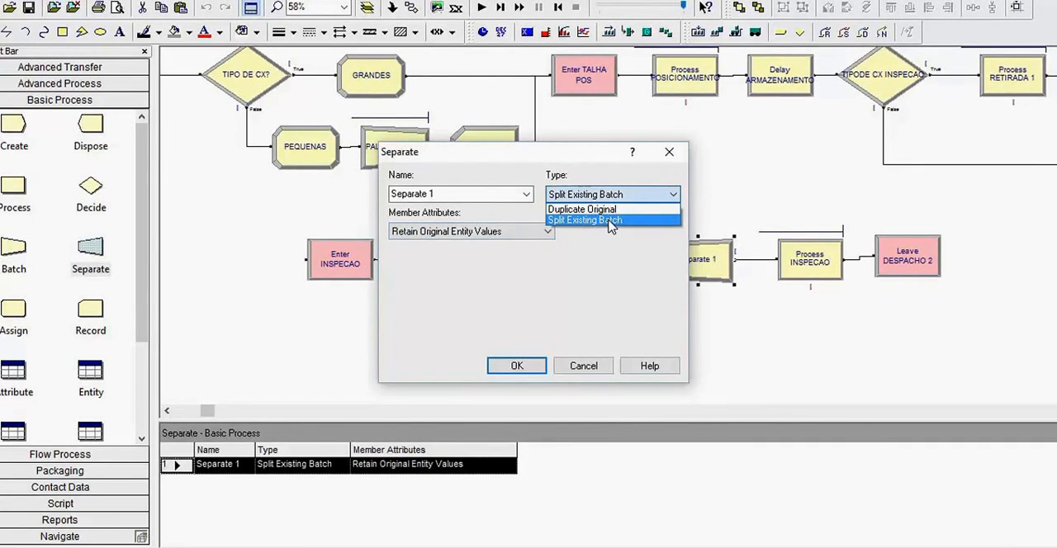
pyautogui.click(611, 218)
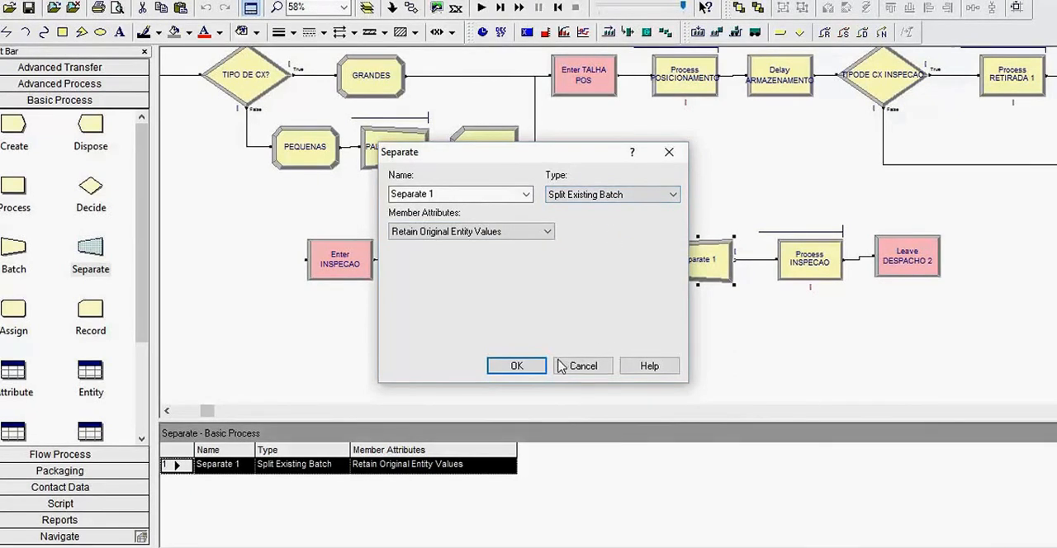
pyautogui.click(520, 366)
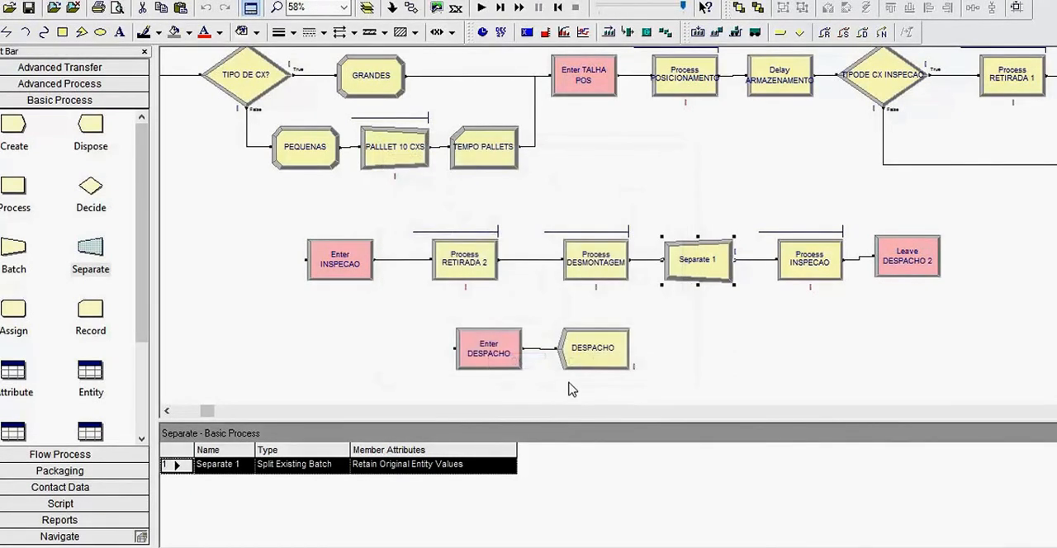
# - Check the resource and delay time settings of Process INSPECAO
pyautogui.click(820, 277)
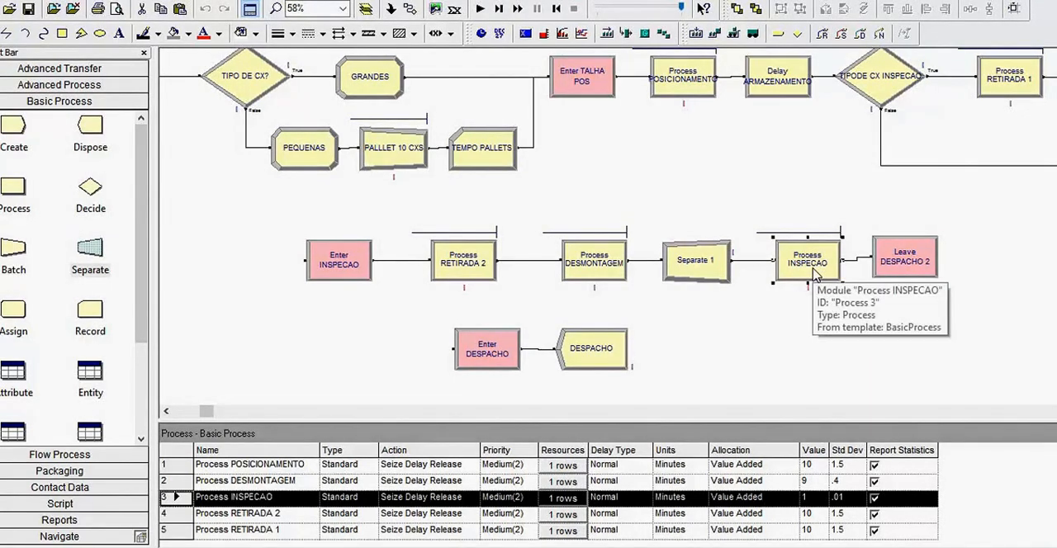
pyautogui.doubleClick(813, 275)
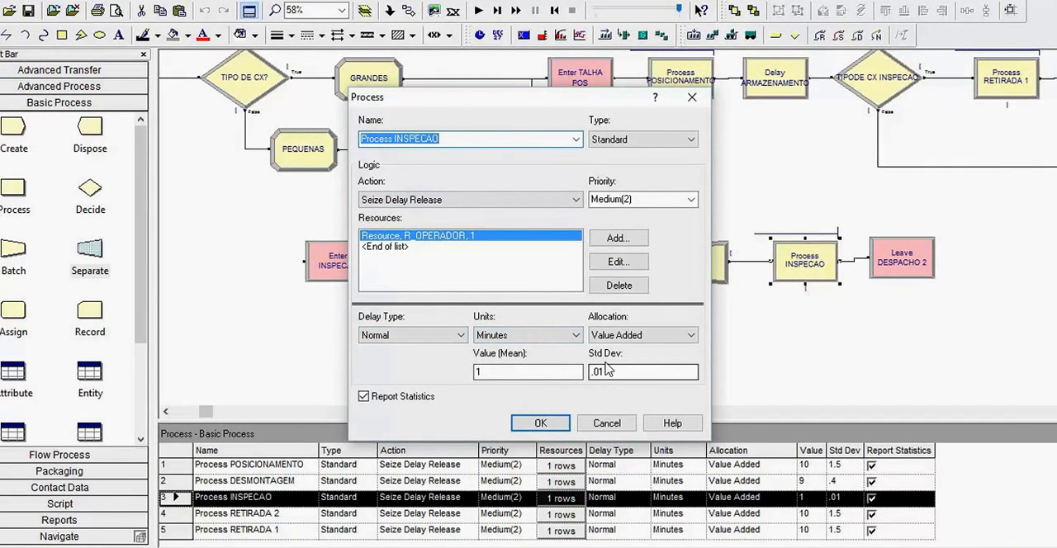
pyautogui.click(541, 423)
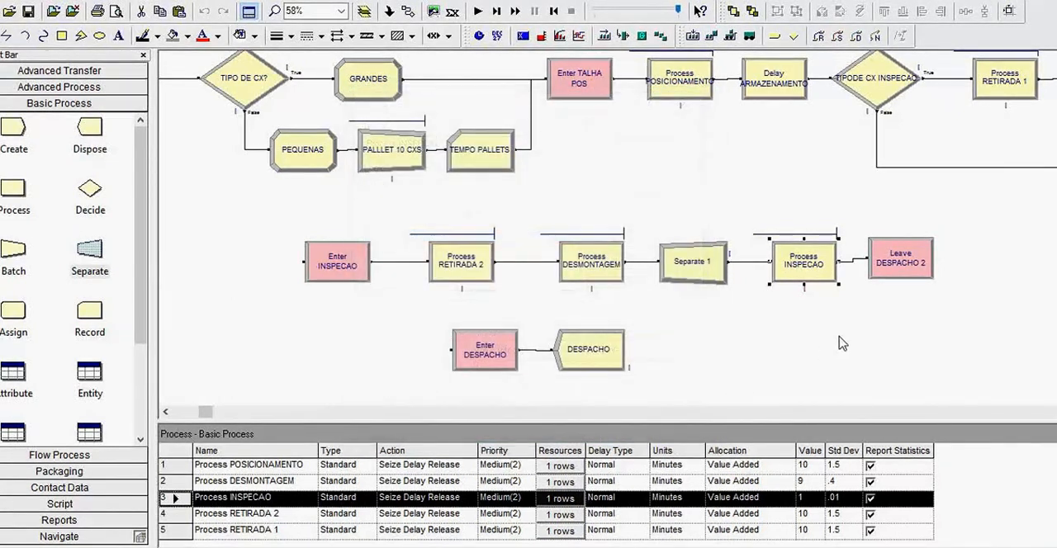
# - Check the connect type and destination station of the Leave DESPACHO 2 module
pyautogui.click(890, 281)
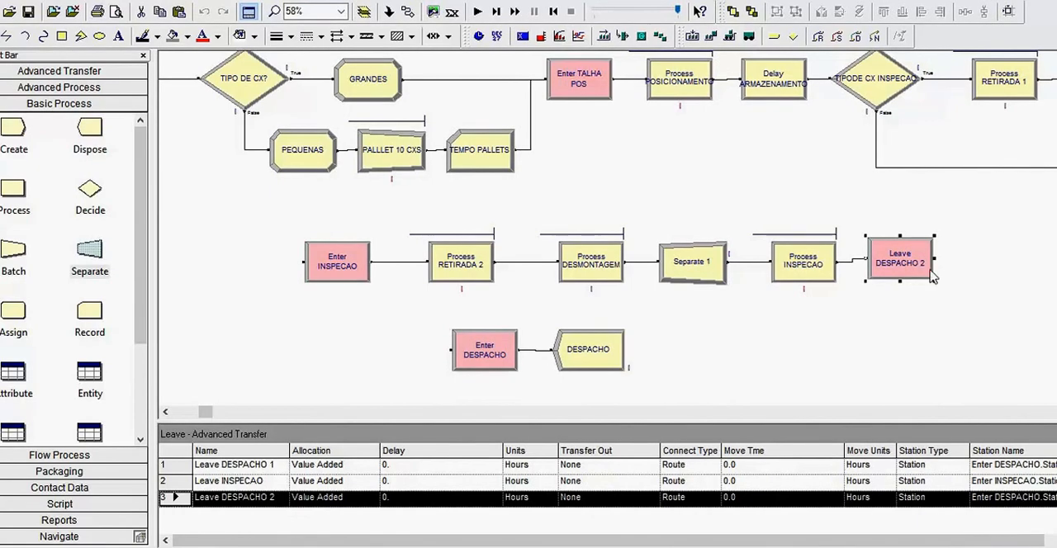
pyautogui.doubleClick(897, 254)
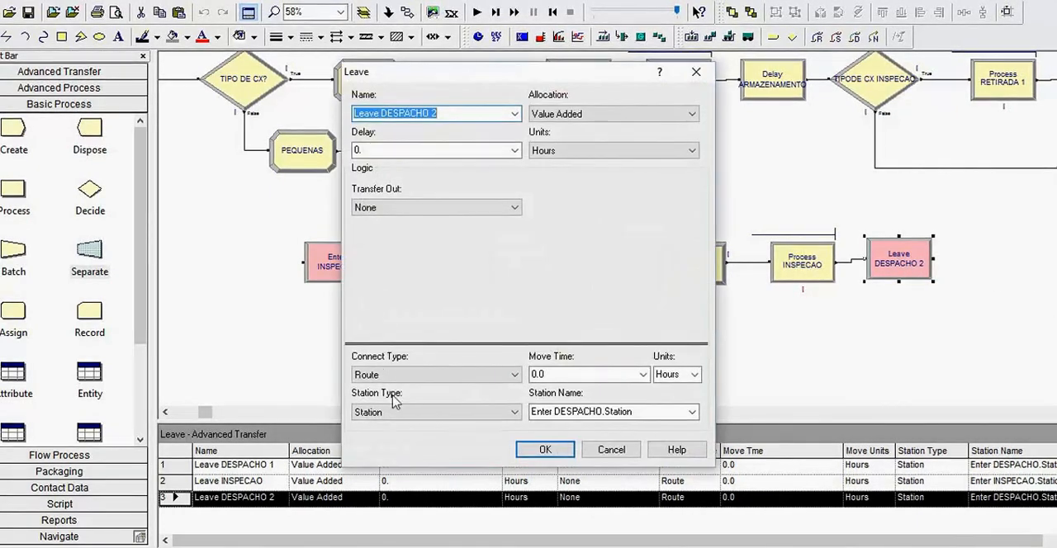
pyautogui.click(551, 455)
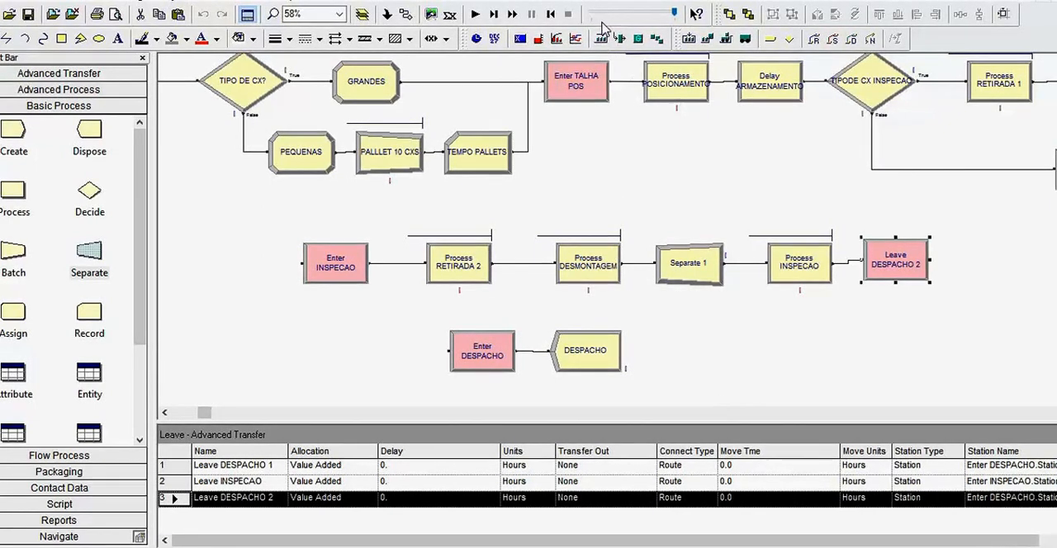
# - Open the run setup to show the replication parameters
pyautogui.moveTo(672, 14); pyautogui.dragTo(691, 25)
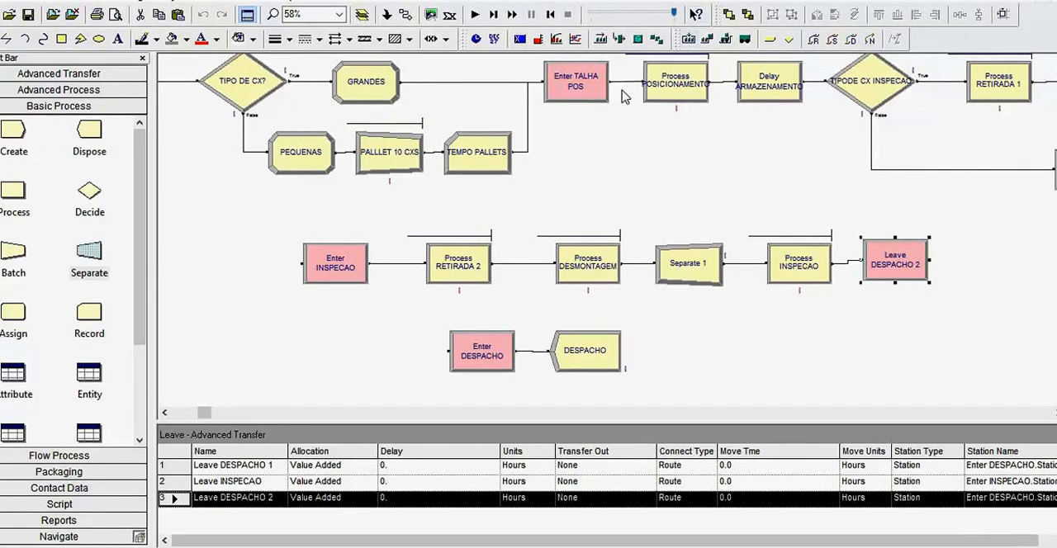
pyautogui.click(216, 2)
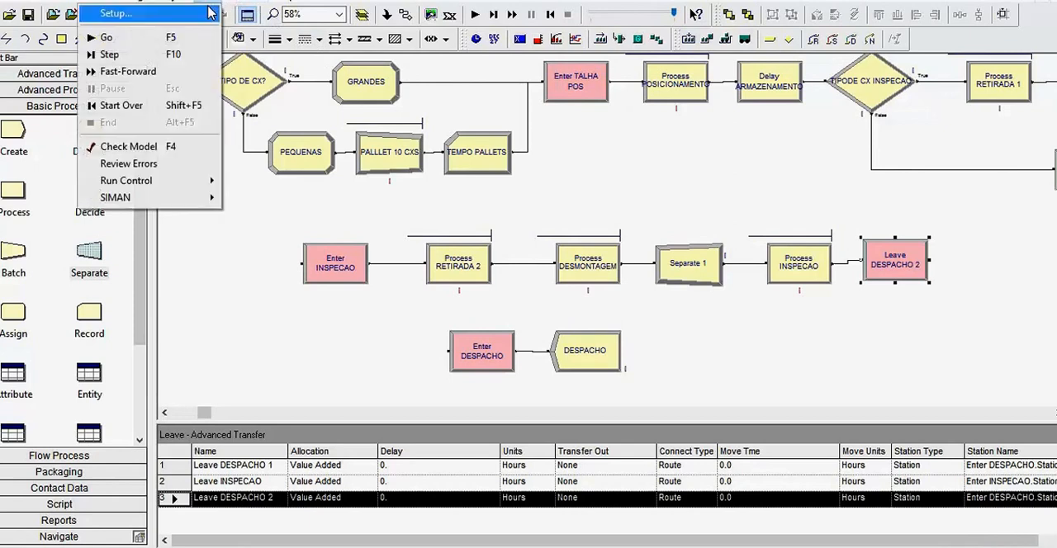
pyautogui.click(210, 12)
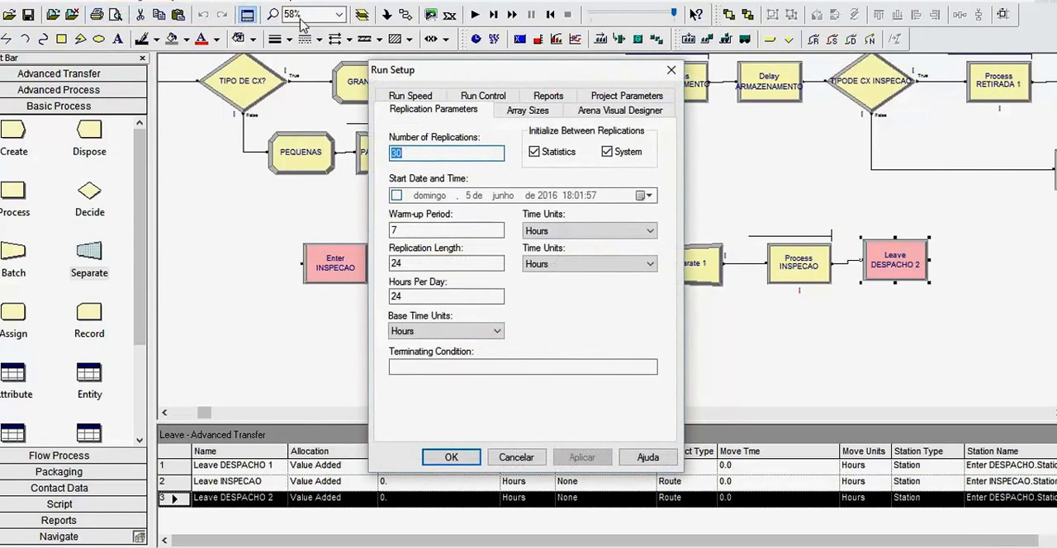
pyautogui.click(475, 465)
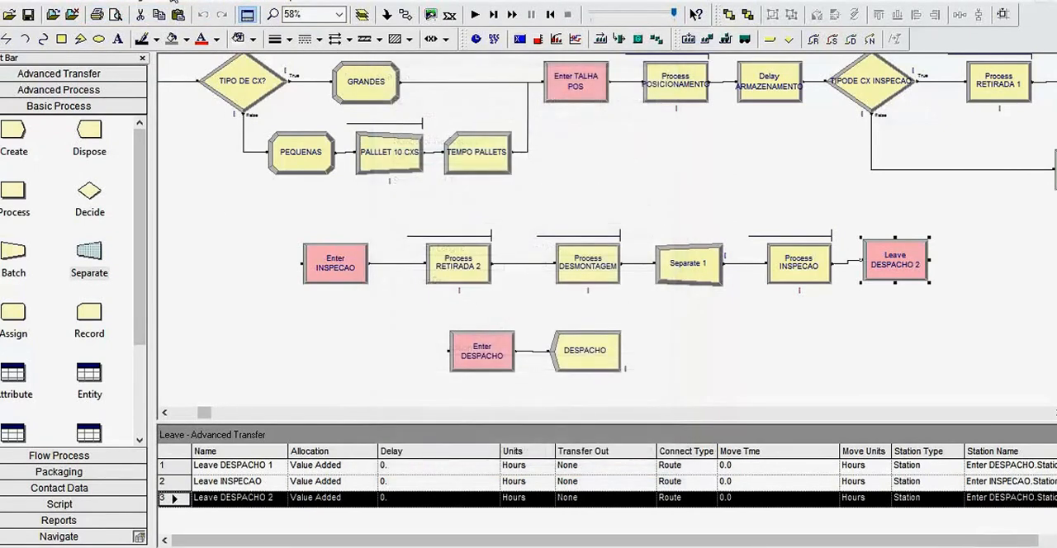
pyautogui.click(211, 1)
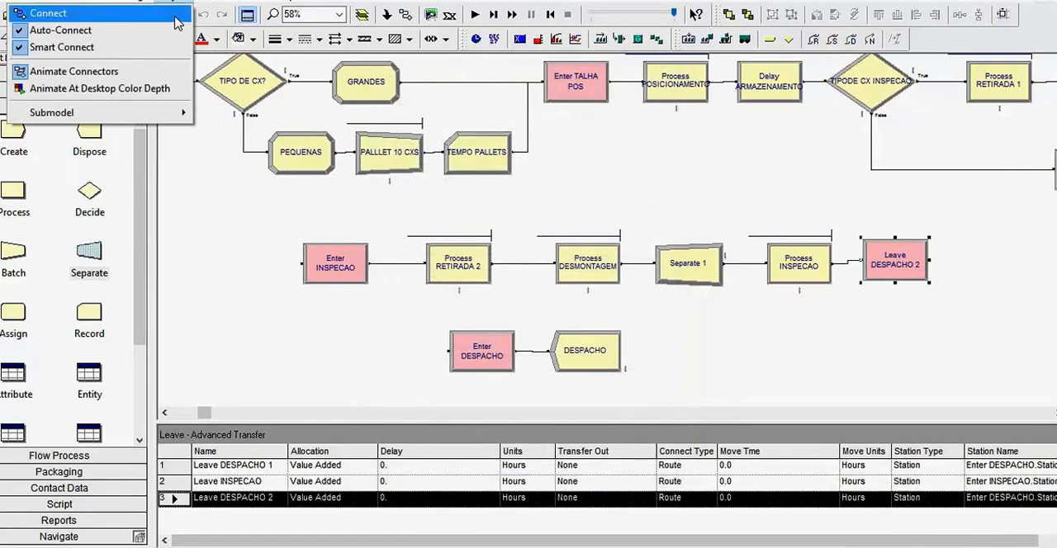
pyautogui.click(116, 13)
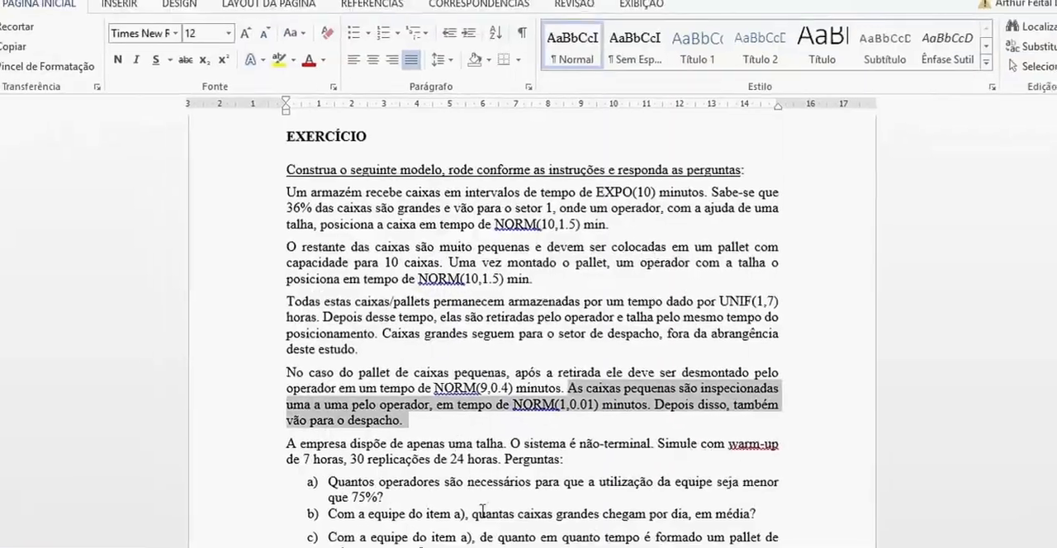
# - Read the Word passage on the single hoist, the non-terminal system, the warm-up period, and the number and length of replications
pyautogui.moveTo(312, 384); pyautogui.dragTo(727, 388)
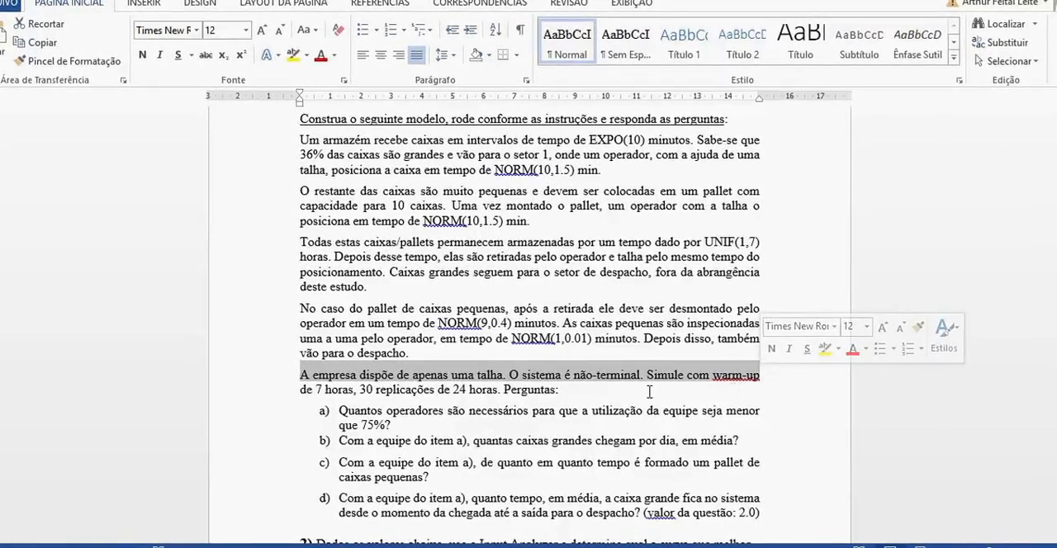
pyautogui.click(574, 376)
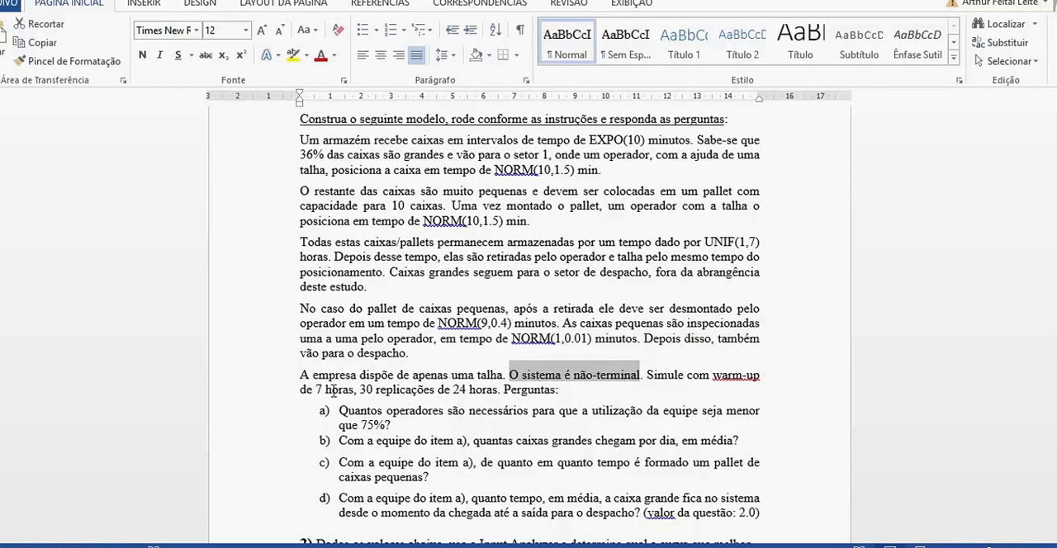
pyautogui.moveTo(308, 391); pyautogui.dragTo(397, 395)
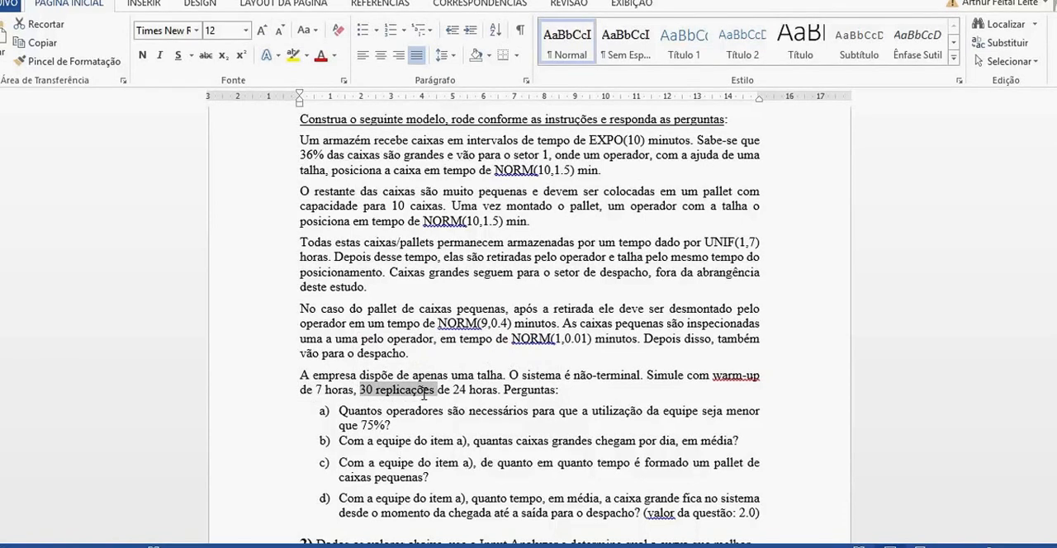
pyautogui.doubleClick(459, 391)
pyautogui.moveTo(478, 398); pyautogui.dragTo(487, 393)
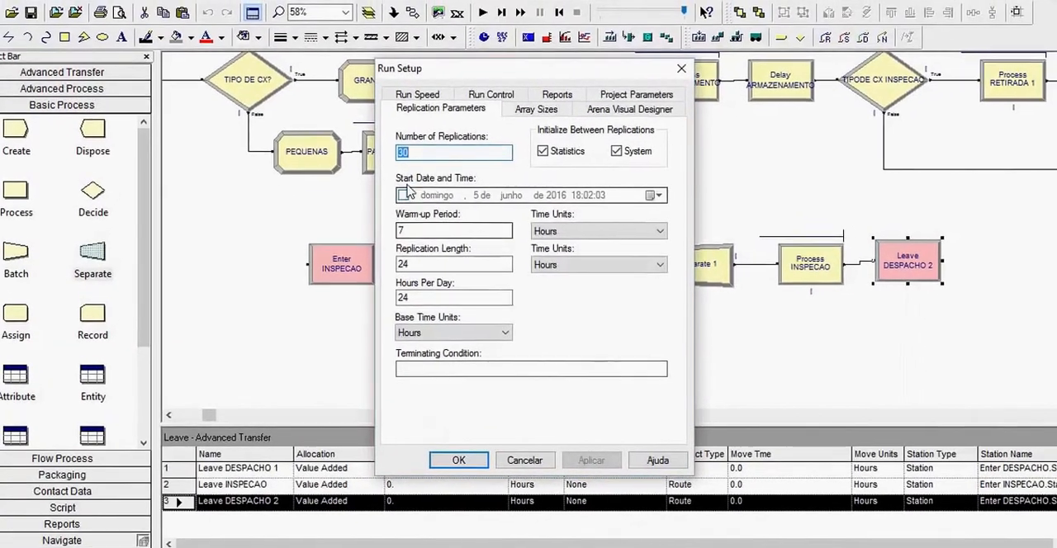
# - Confirm the run setup with a 7-hour warm-up and 30 replications of 24 hours, and run the simulation
pyautogui.click(418, 228)
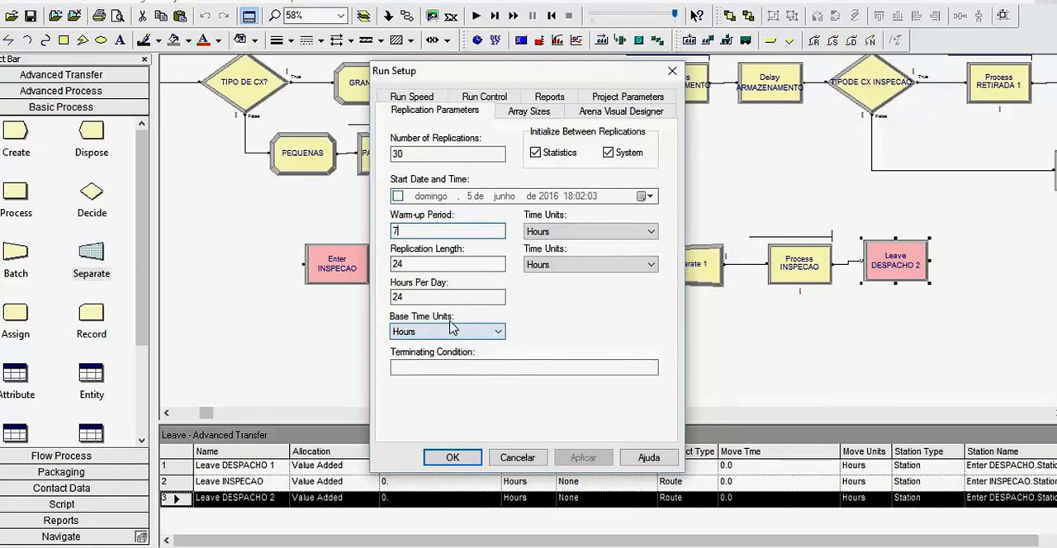
pyautogui.click(466, 456)
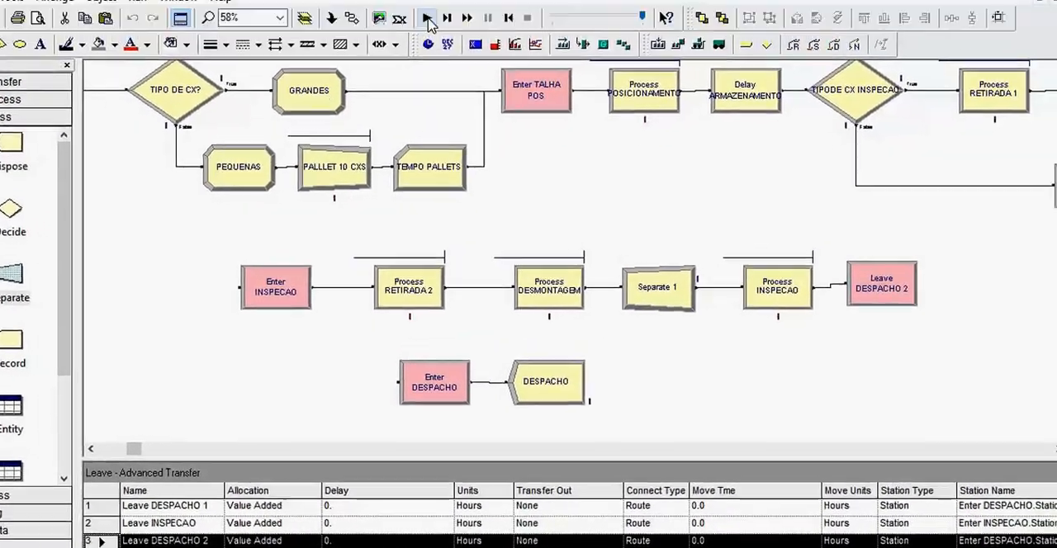
pyautogui.click(427, 18)
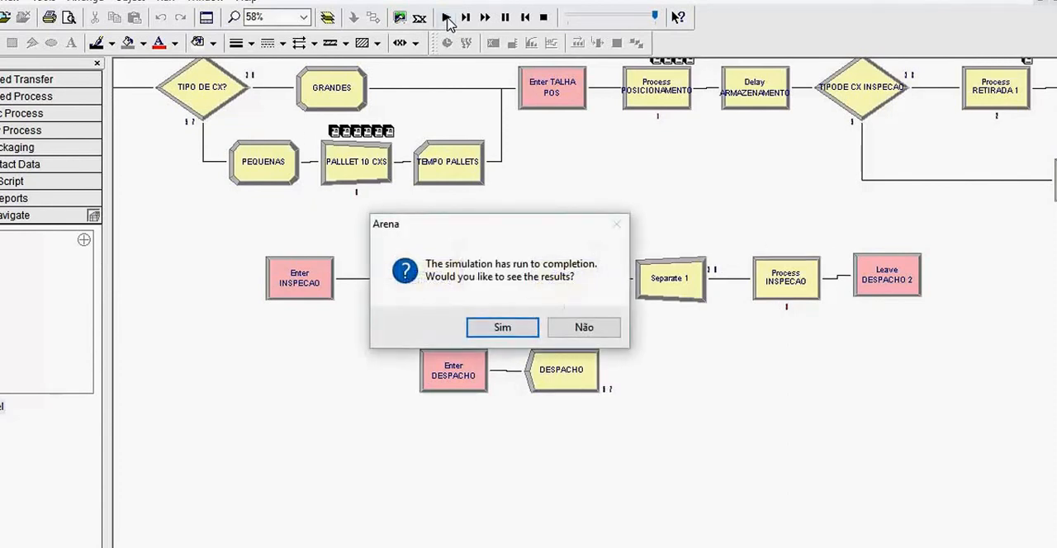
# - Open the simulation results and page through the Category Overview to its last page, consulting the operator utilization question in Word
pyautogui.click(503, 327)
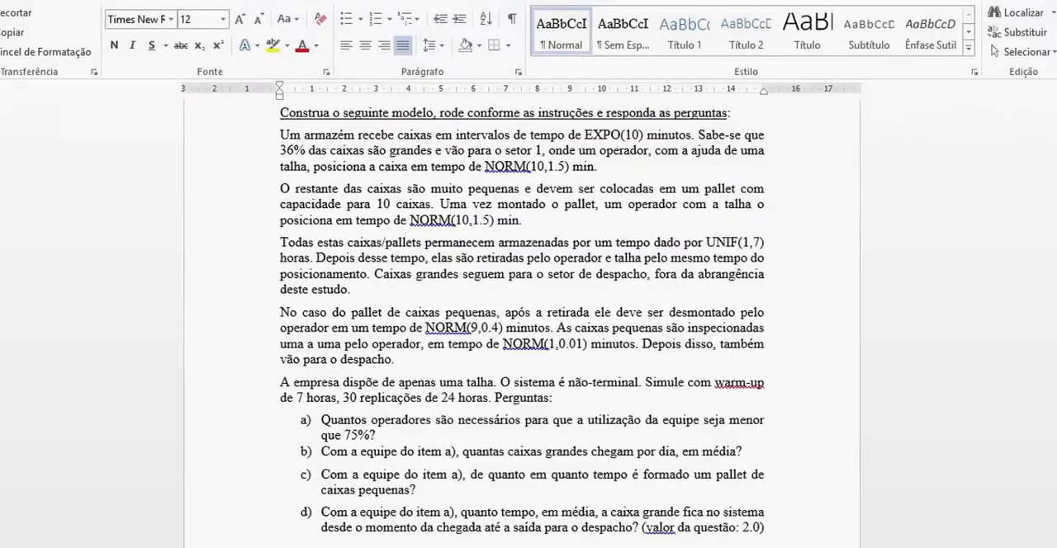
pyautogui.scroll(-2, 528, 330)
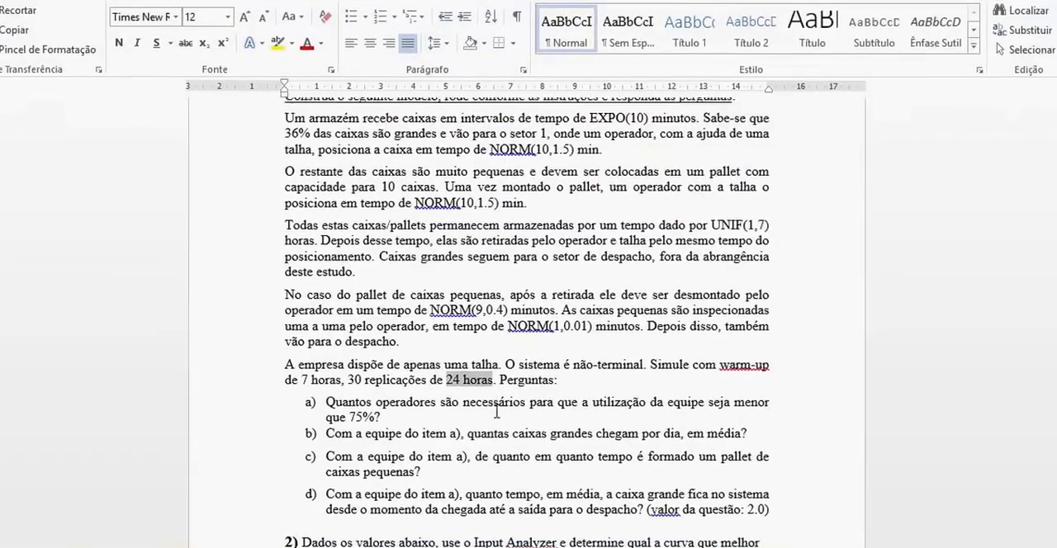
pyautogui.moveTo(332, 378); pyautogui.dragTo(463, 394)
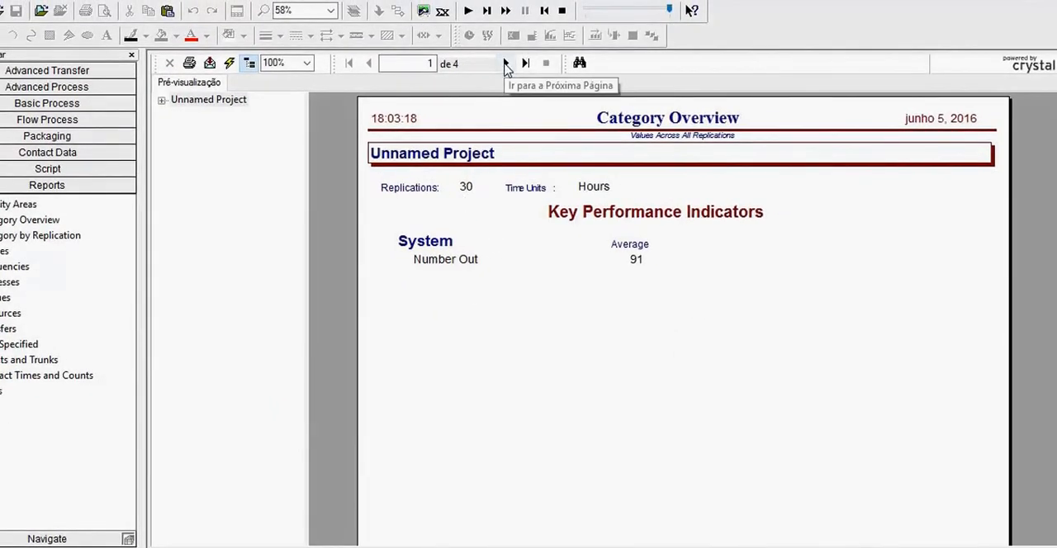
pyautogui.click(506, 64)
pyautogui.click(507, 65)
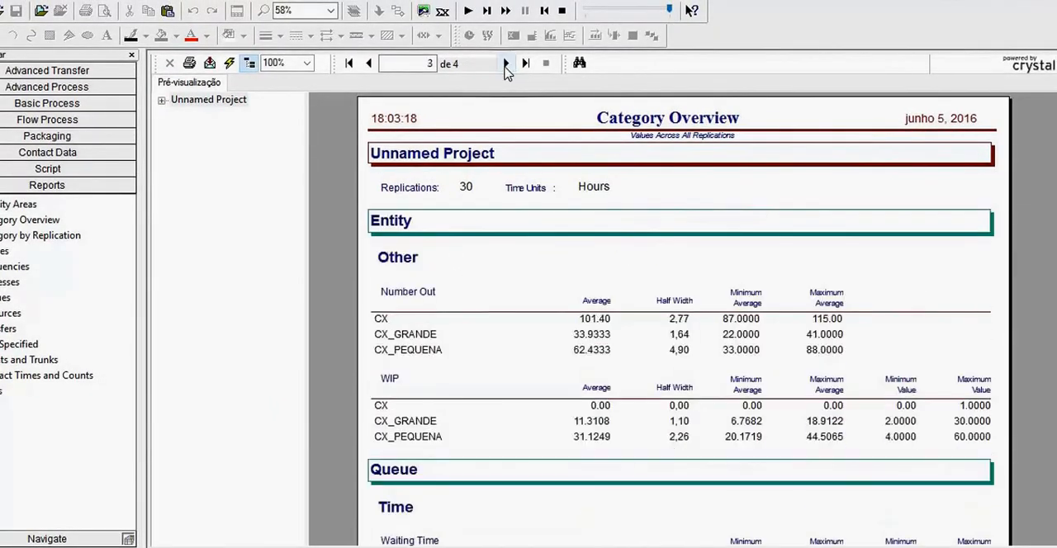
pyautogui.click(506, 66)
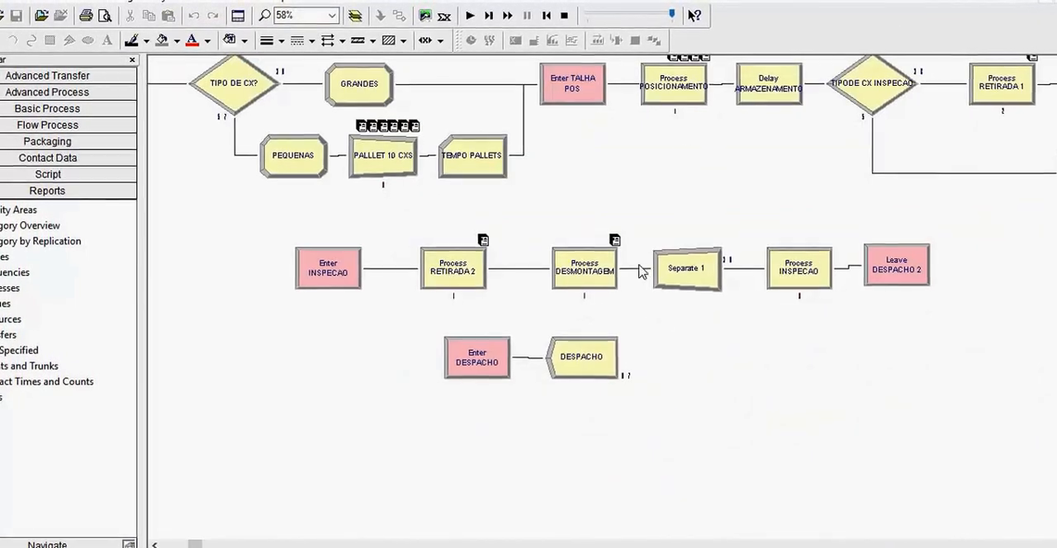
# - Open the Resource data of the Basic Process modules and end the completed simulation run
pyautogui.scroll(1, 627, 364)
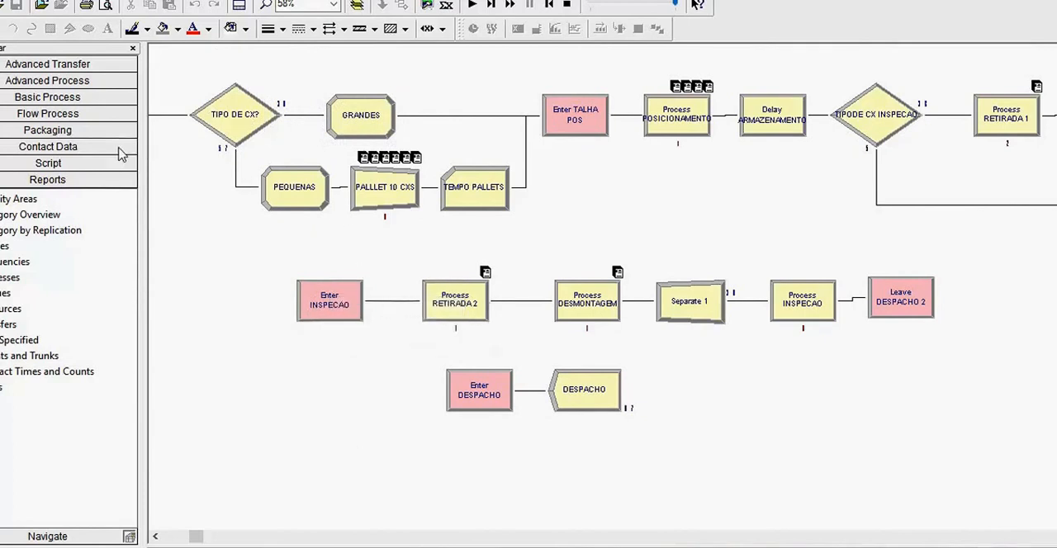
pyautogui.click(55, 99)
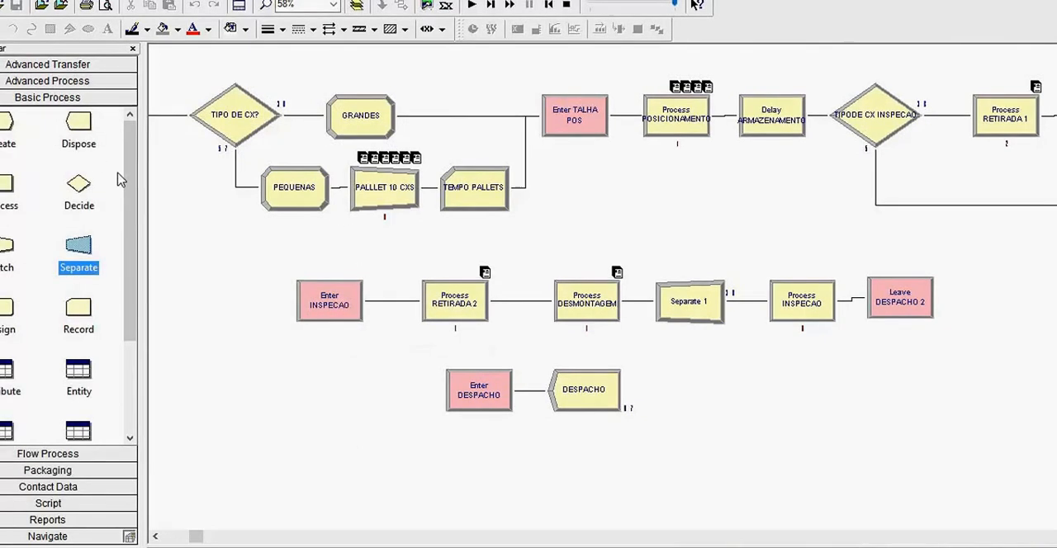
pyautogui.moveTo(133, 166); pyautogui.dragTo(132, 256)
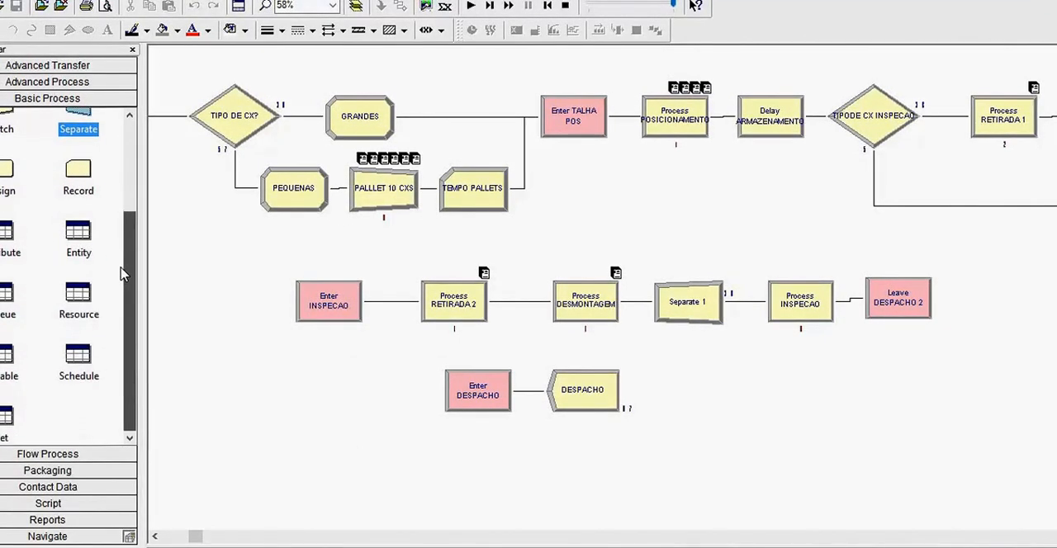
pyautogui.click(89, 289)
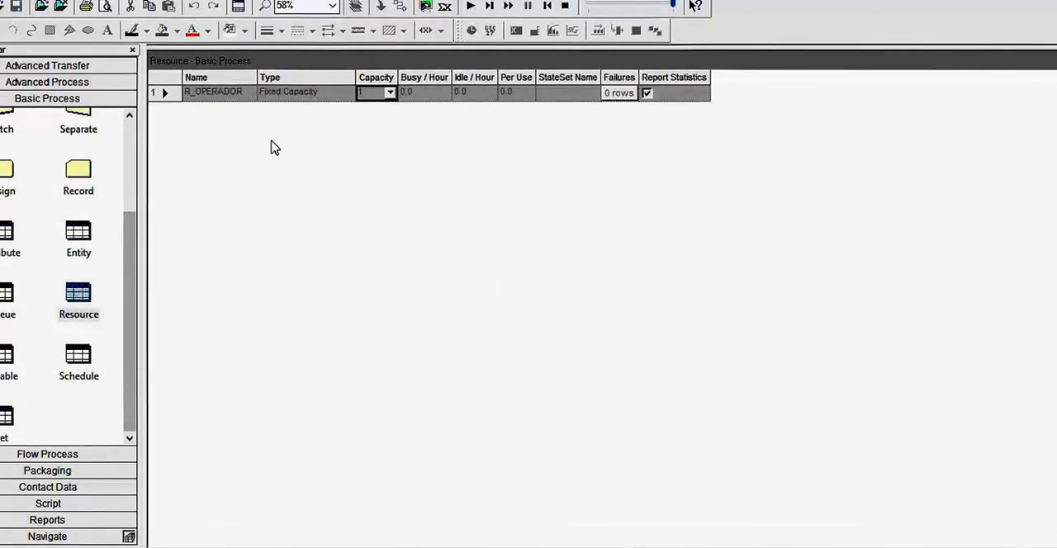
pyautogui.click(564, 6)
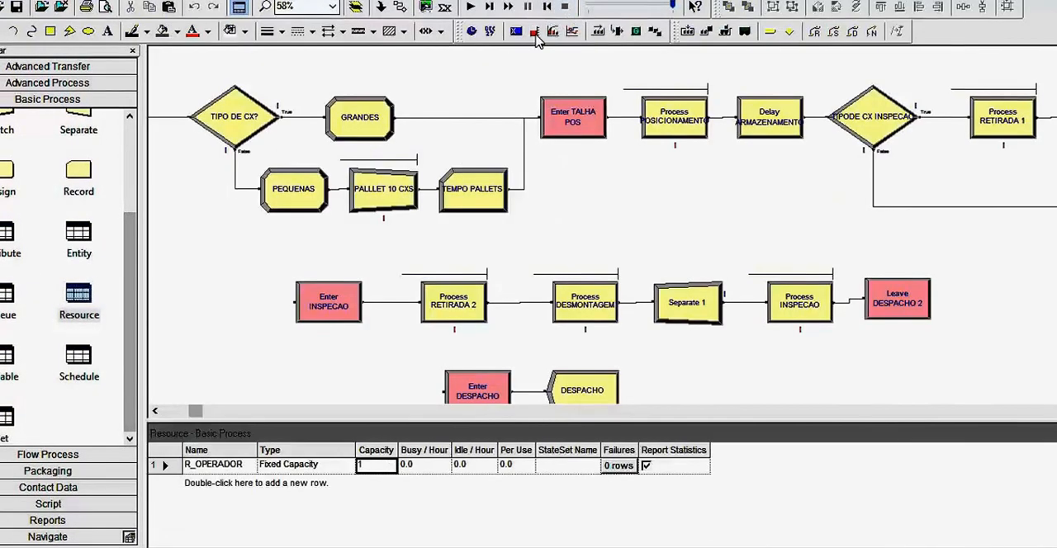
# - Set the capacity of the R_OPERADOR resource to 3
pyautogui.click(371, 470)
pyautogui.click(390, 467)
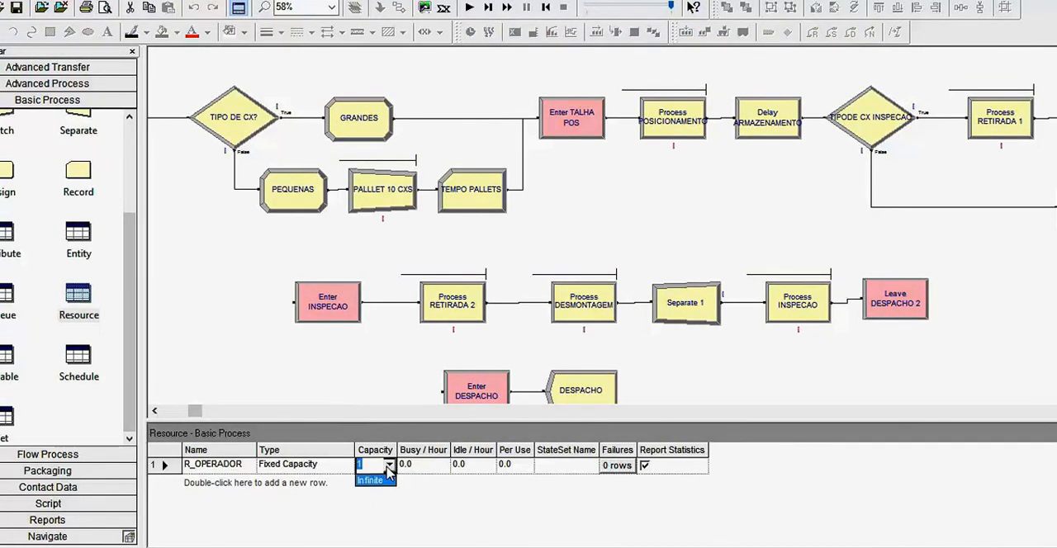
pyautogui.click(374, 463)
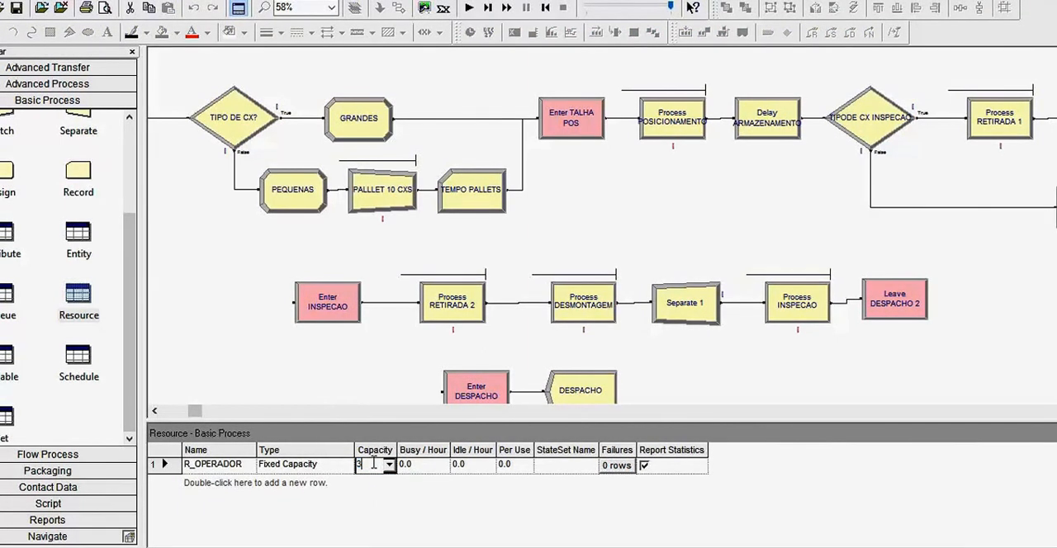
pyautogui.write('3')
pyautogui.click(383, 387)
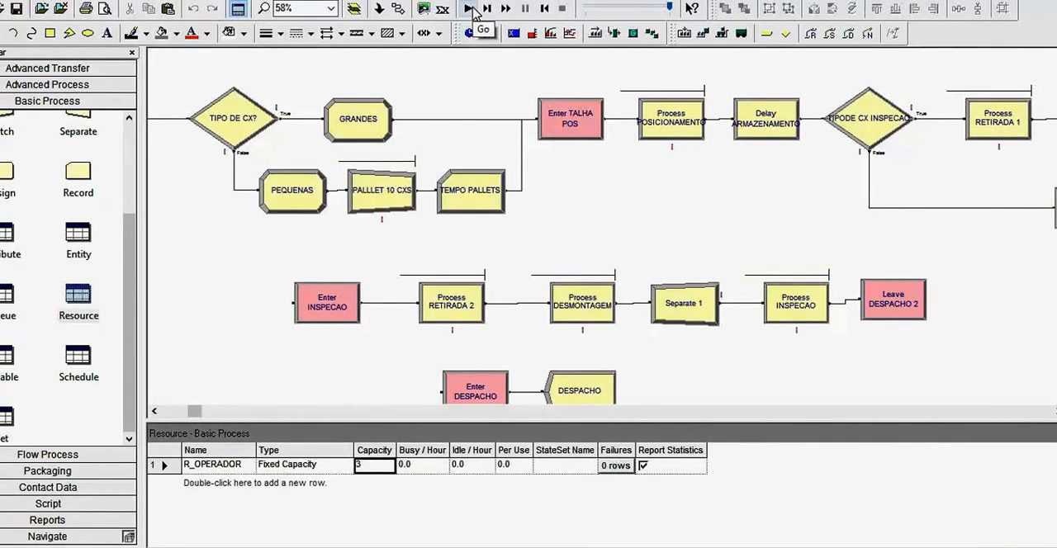
# - Run the simulation with three operators and page through the resulting Category Overview to its last page
pyautogui.moveTo(194, 410); pyautogui.dragTo(141, 424)
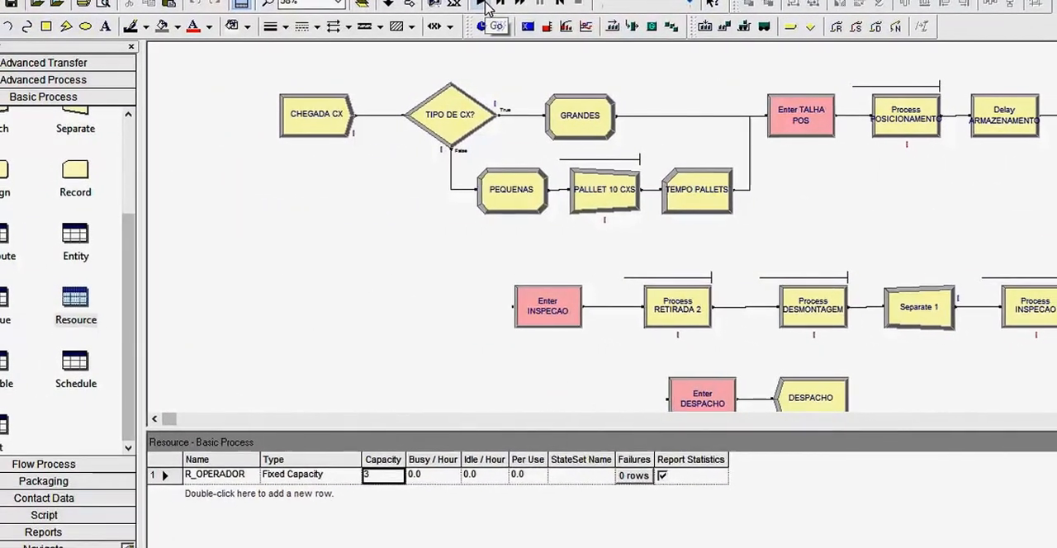
pyautogui.click(475, 10)
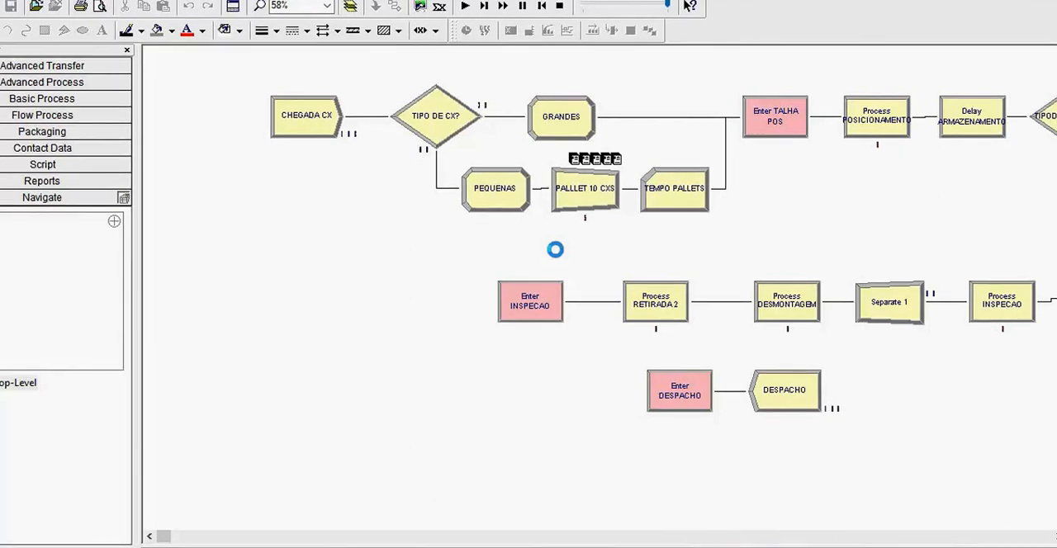
pyautogui.click(518, 306)
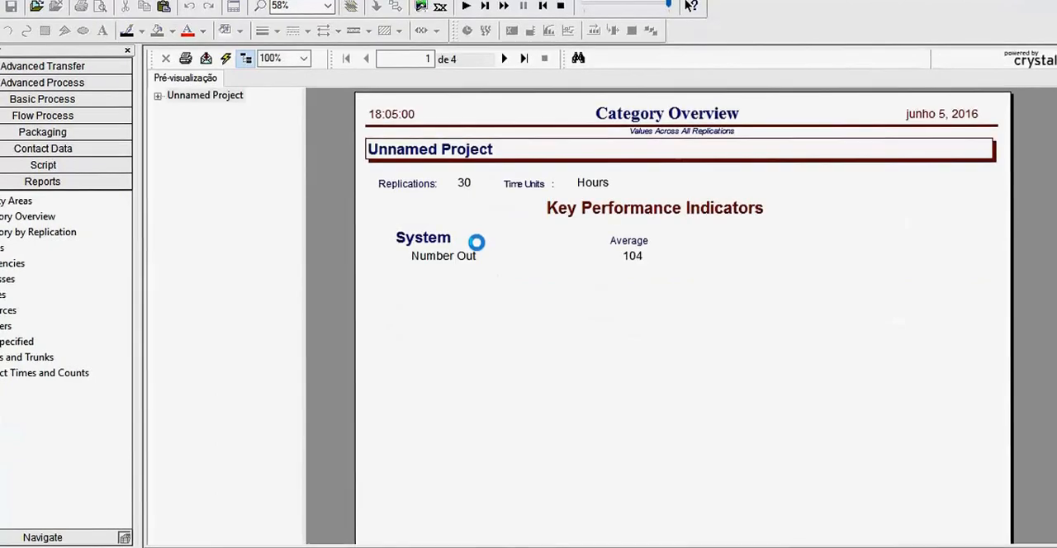
pyautogui.click(504, 59)
pyautogui.click(504, 58)
pyautogui.click(504, 59)
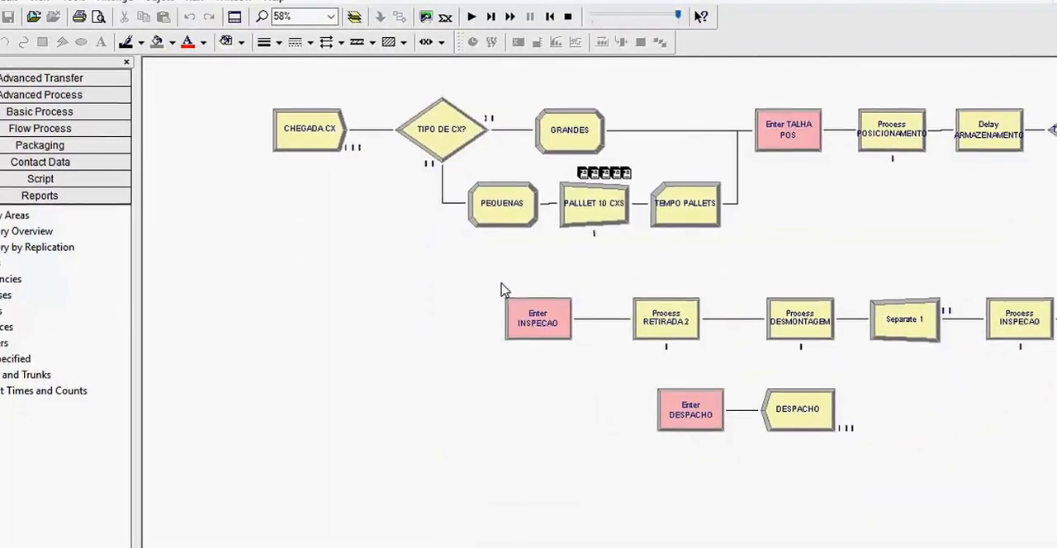
# - End the simulation run and set the capacity of the R_OPERADOR resource to 2
pyautogui.click(560, 16)
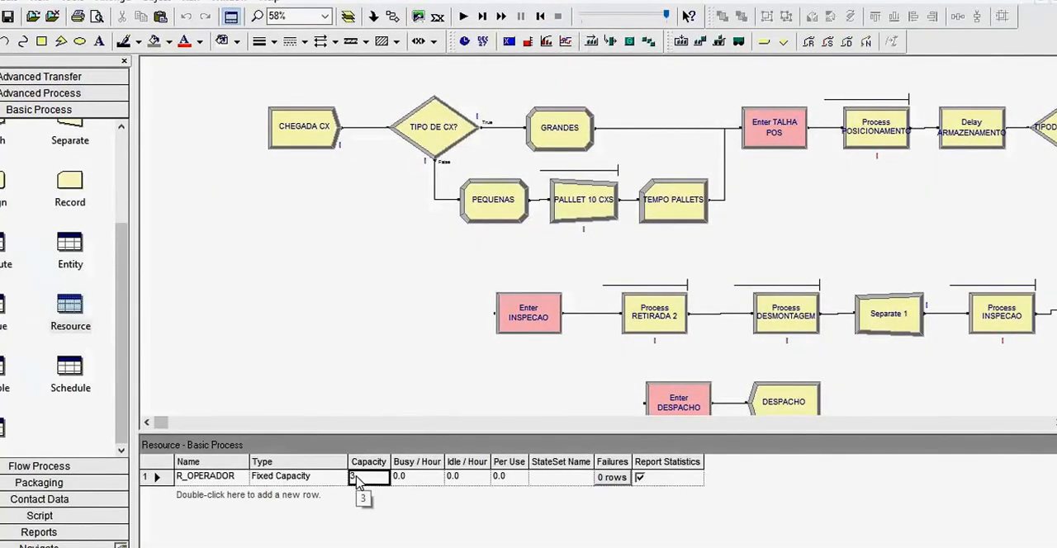
pyautogui.click(357, 480)
pyautogui.write('2')
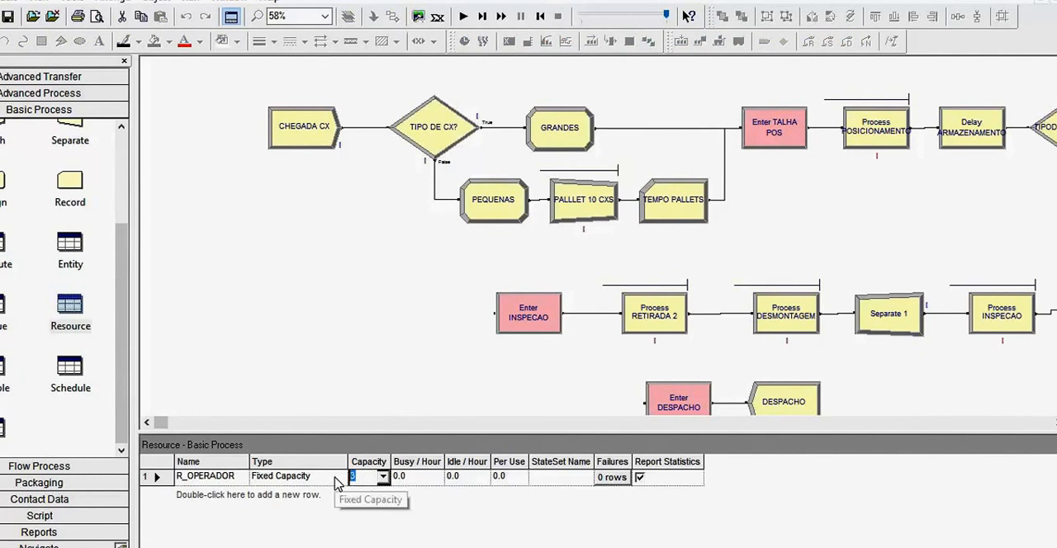
pyautogui.press('Return')
# - Run the simulation with two operators and page through the Category Overview to the resource usage on page 4
pyautogui.click(464, 16)
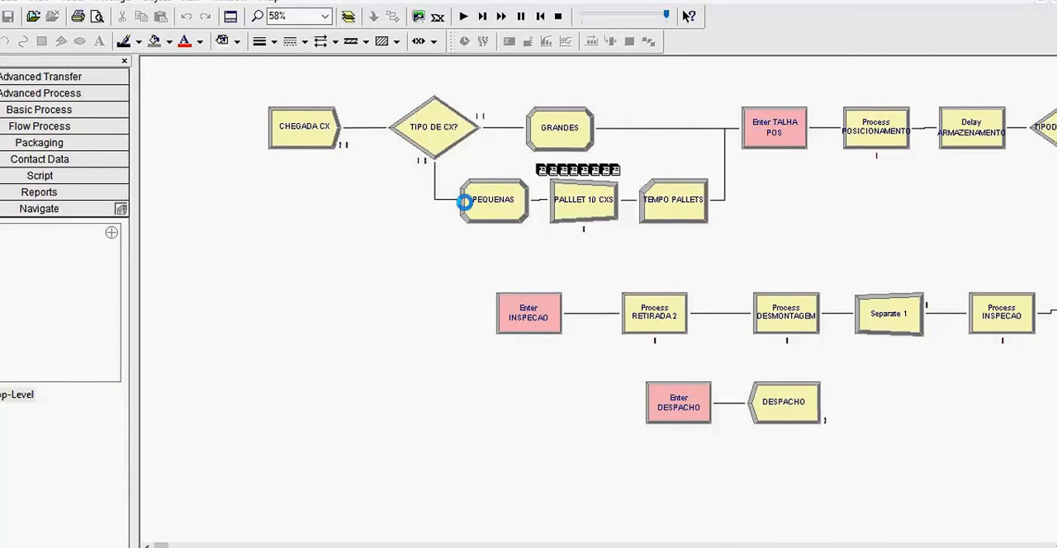
pyautogui.click(510, 319)
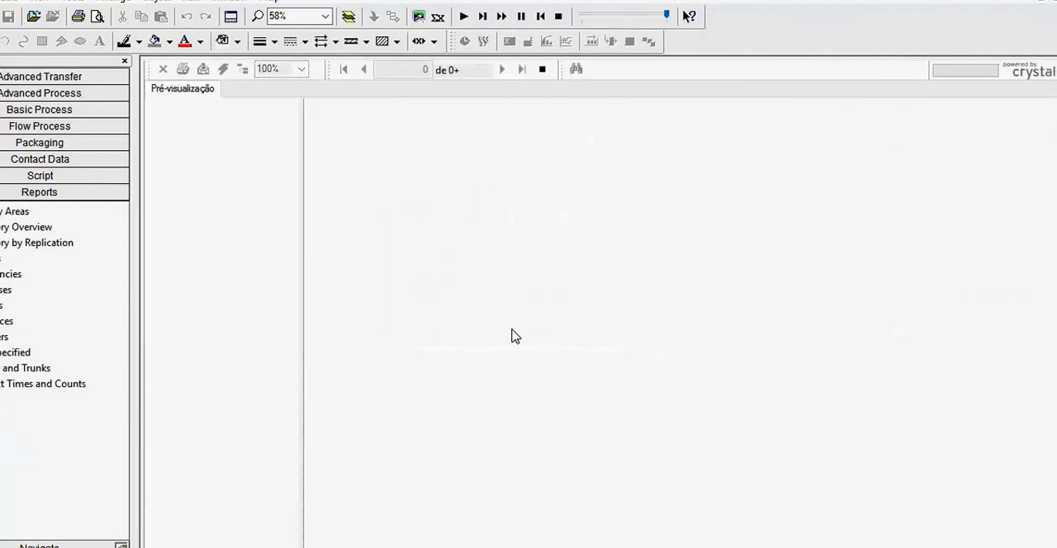
pyautogui.click(502, 69)
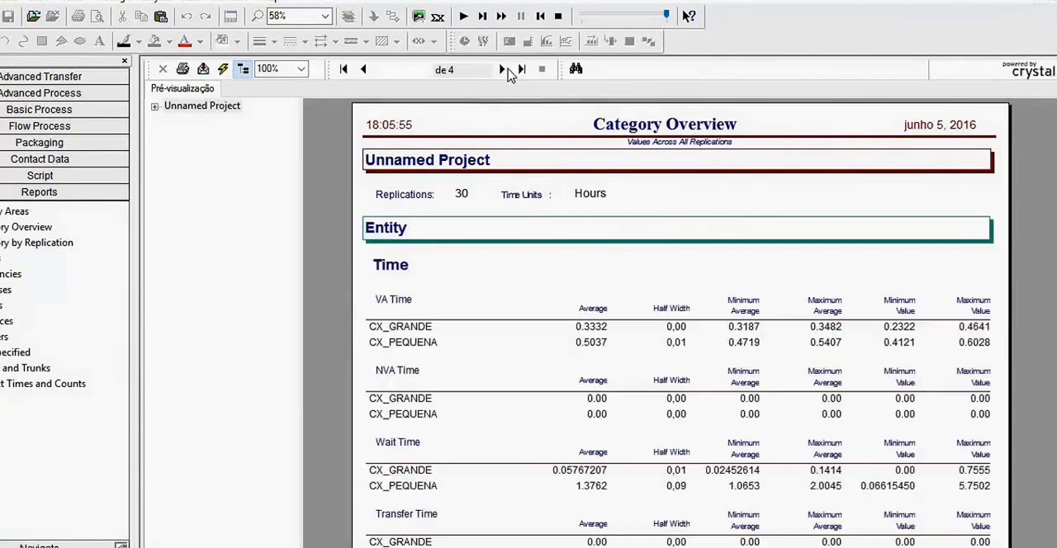
pyautogui.click(502, 69)
pyautogui.click(502, 69)
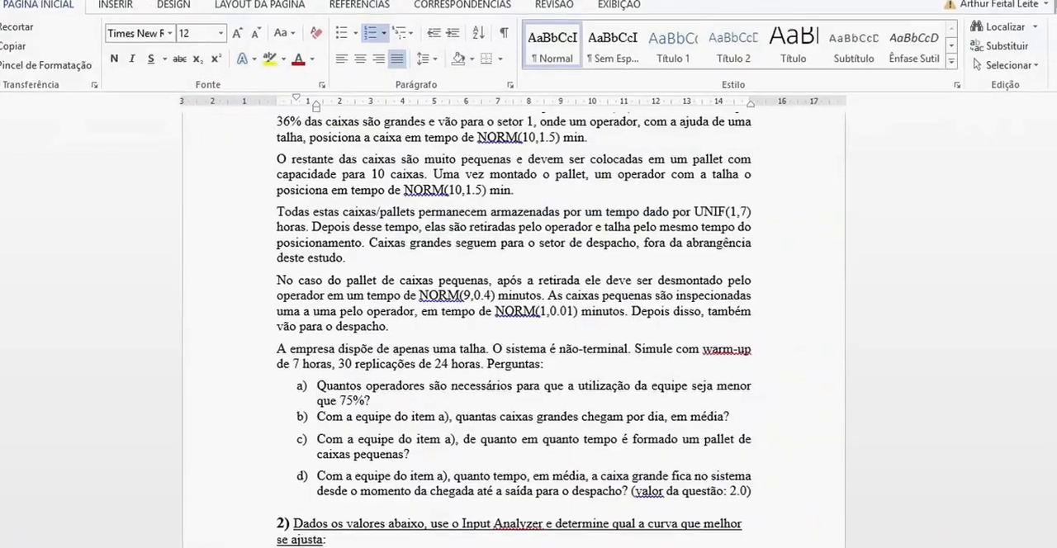
# - In the Word document, answer question a) on the number of operators with 2 and colour the answer red
pyautogui.moveTo(318, 387); pyautogui.dragTo(405, 401)
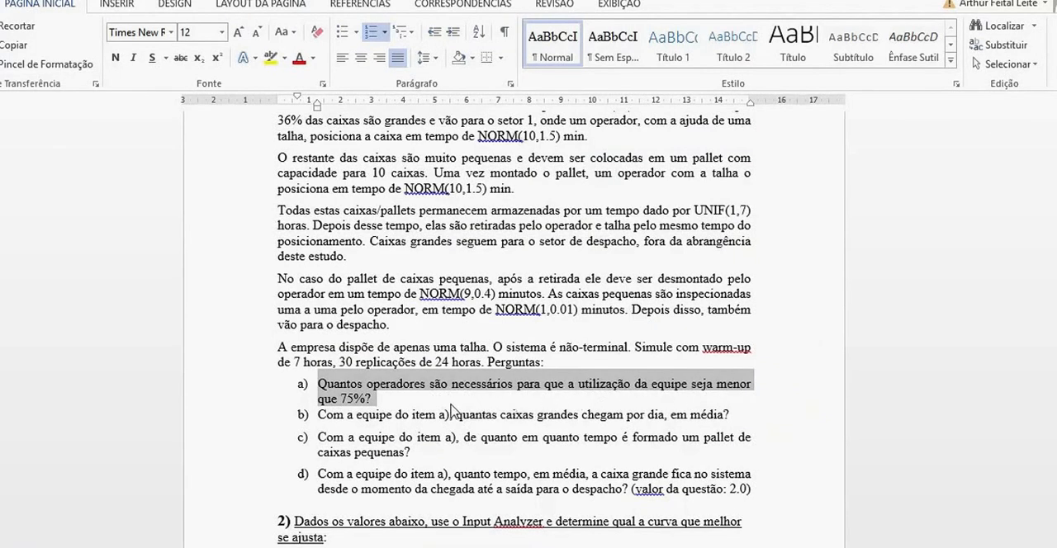
pyautogui.click(399, 403)
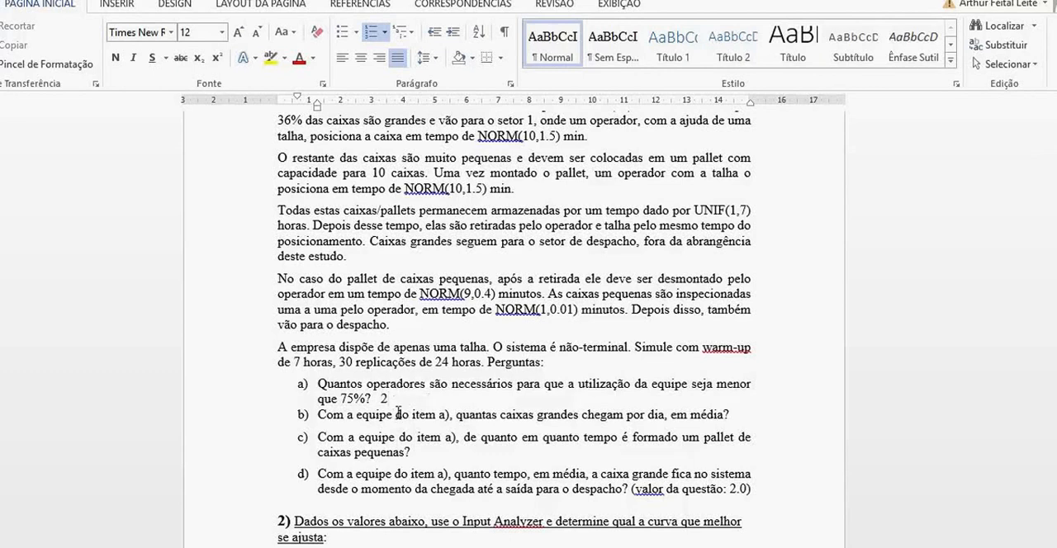
pyautogui.moveTo(397, 400); pyautogui.dragTo(382, 399)
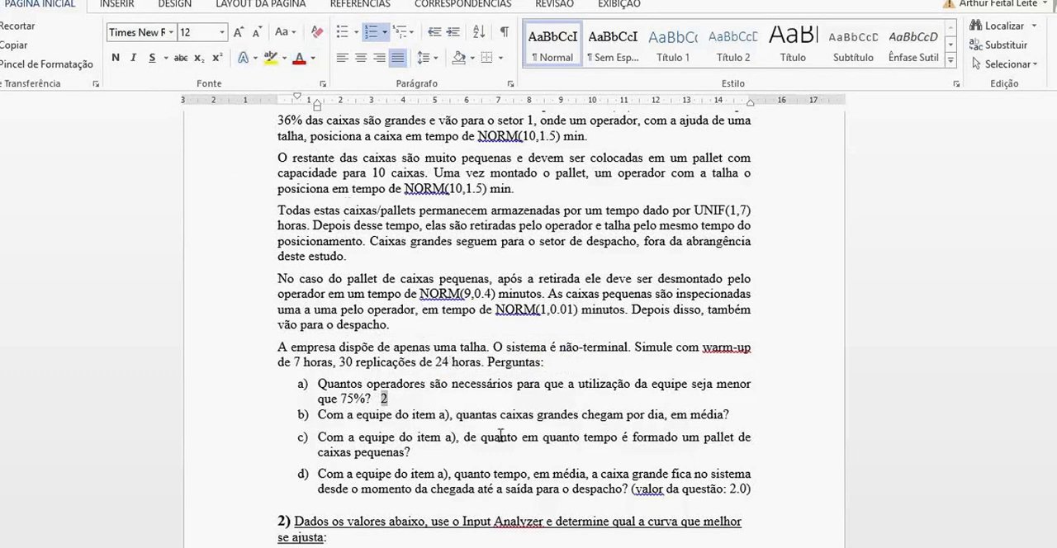
pyautogui.click(488, 453)
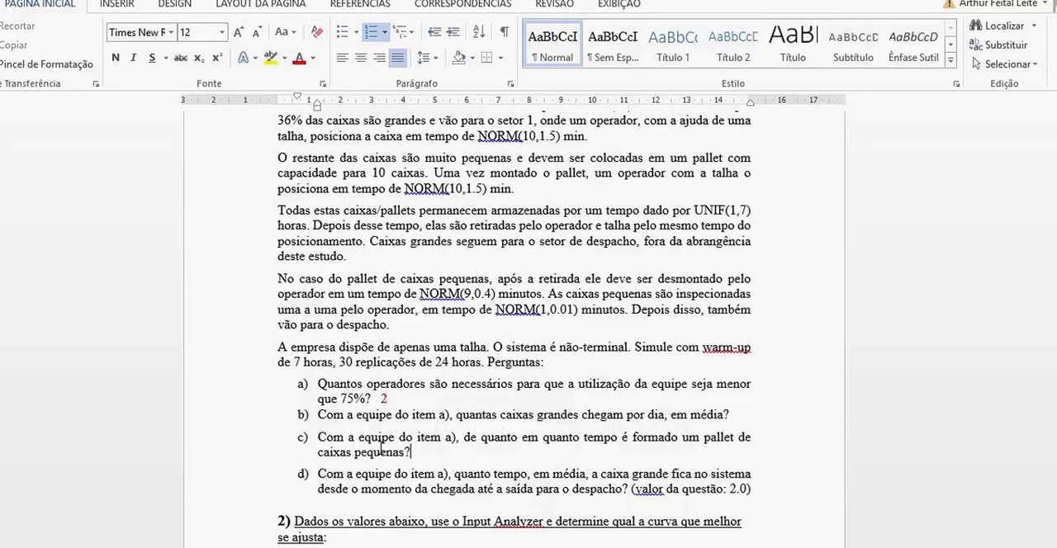
# - Read question b) in Word and look up the average number of large boxes on page 2 of Arena's Category Overview
pyautogui.moveTo(329, 406); pyautogui.dragTo(732, 413)
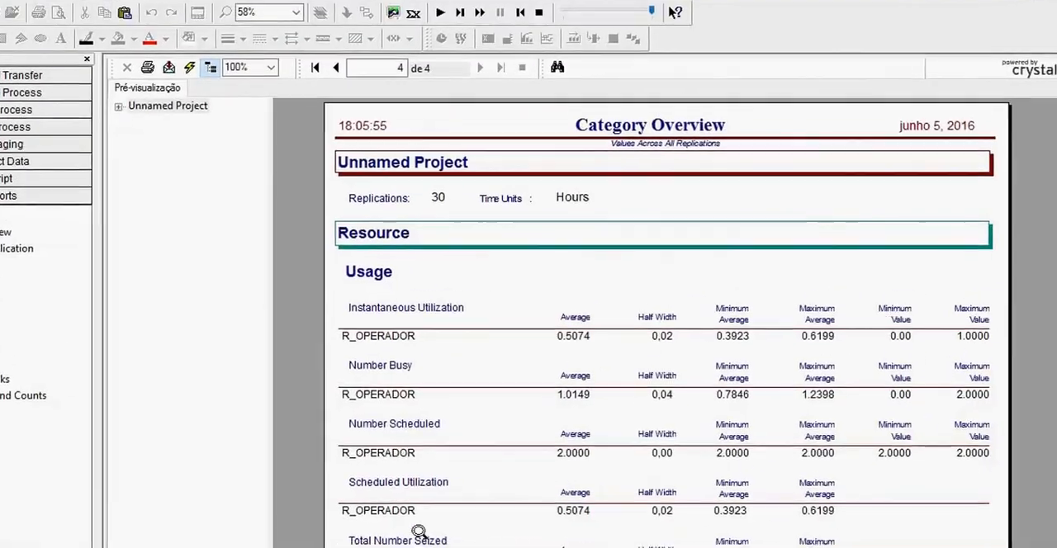
pyautogui.click(344, 72)
pyautogui.click(344, 72)
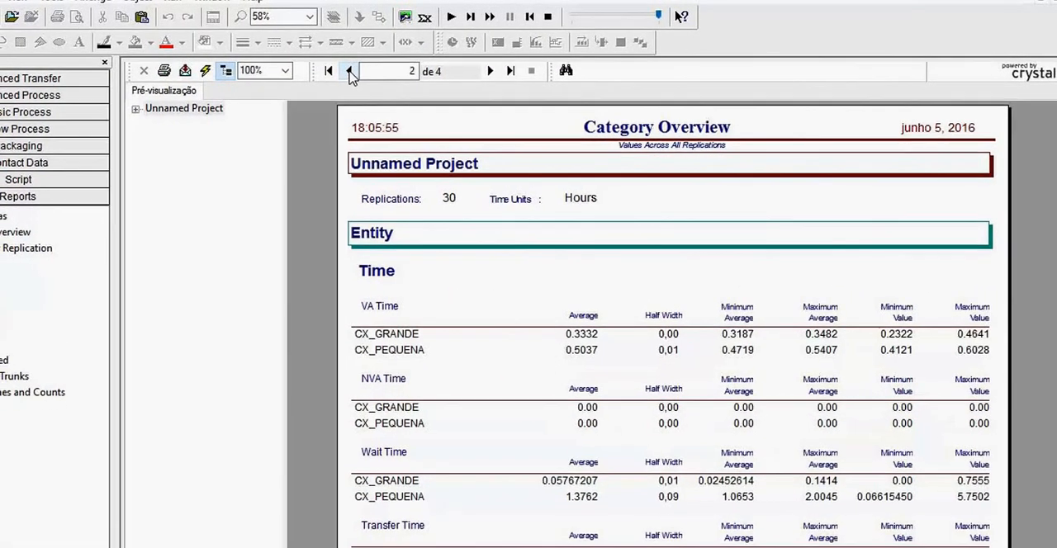
pyautogui.click(343, 72)
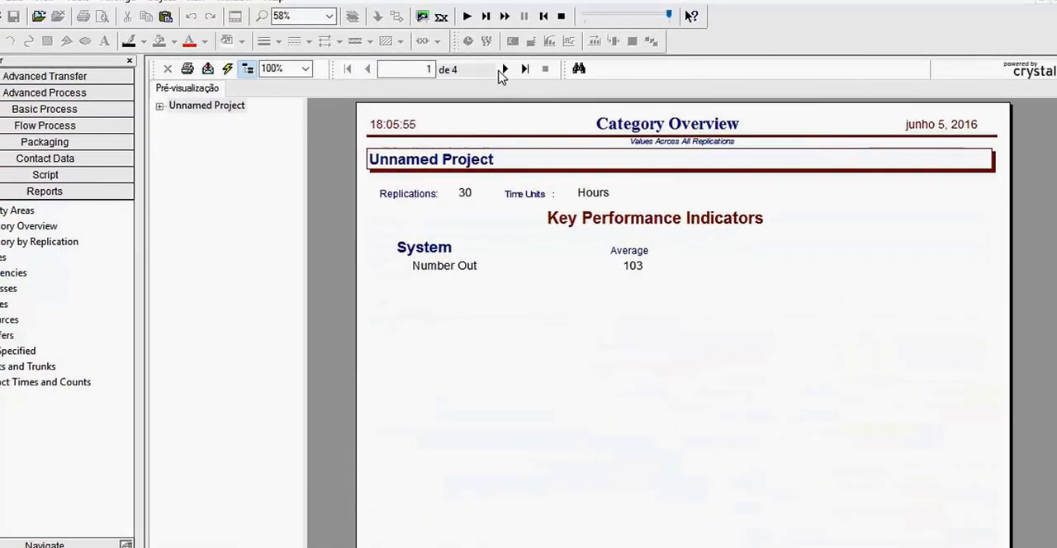
pyautogui.click(497, 71)
pyautogui.scroll(-5, 1048, 231)
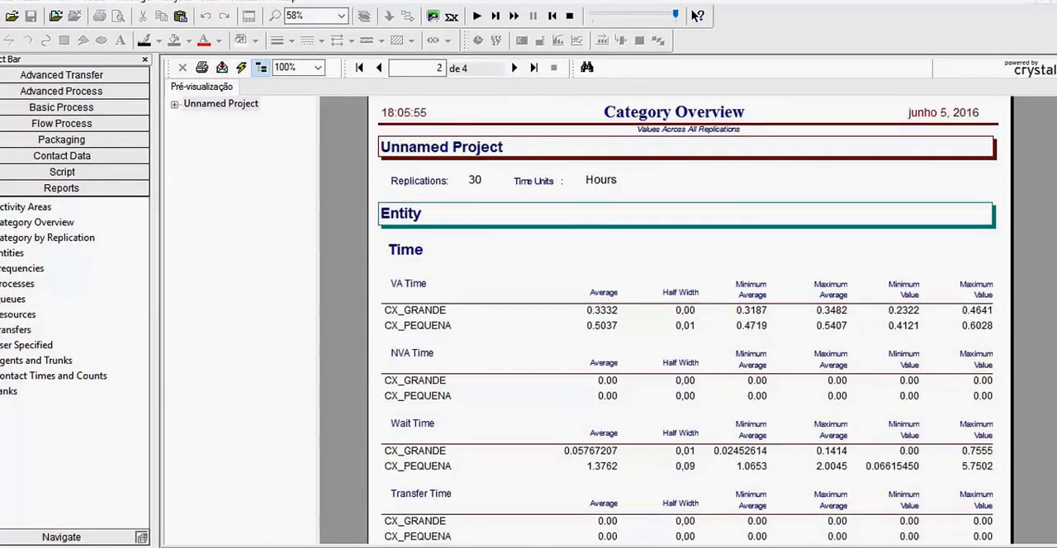
pyautogui.scroll(-5, 1040, 388)
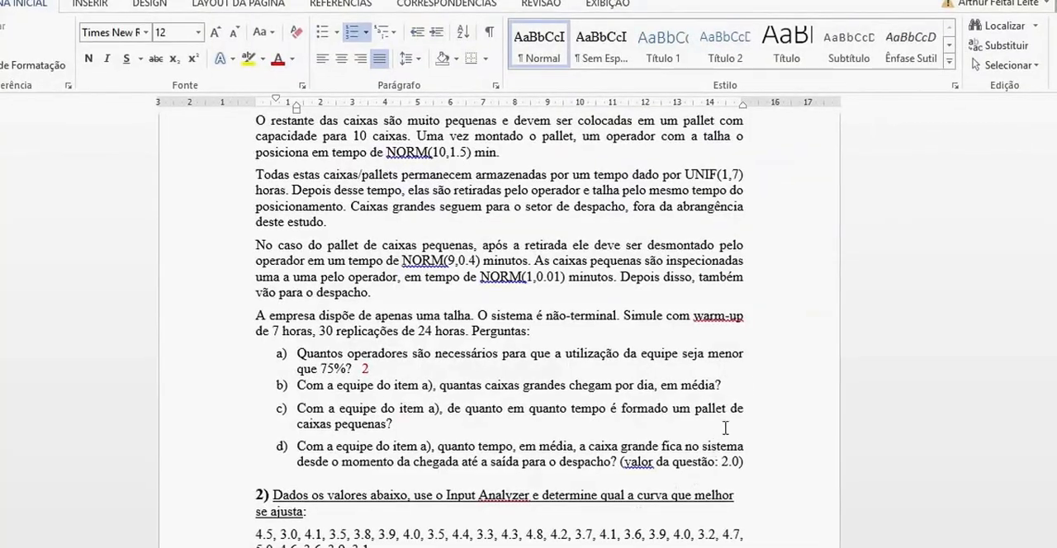
# - In Word, enter 39.53 as the answer to question b) on daily large-box arrivals and colour it red
pyautogui.write('39.')
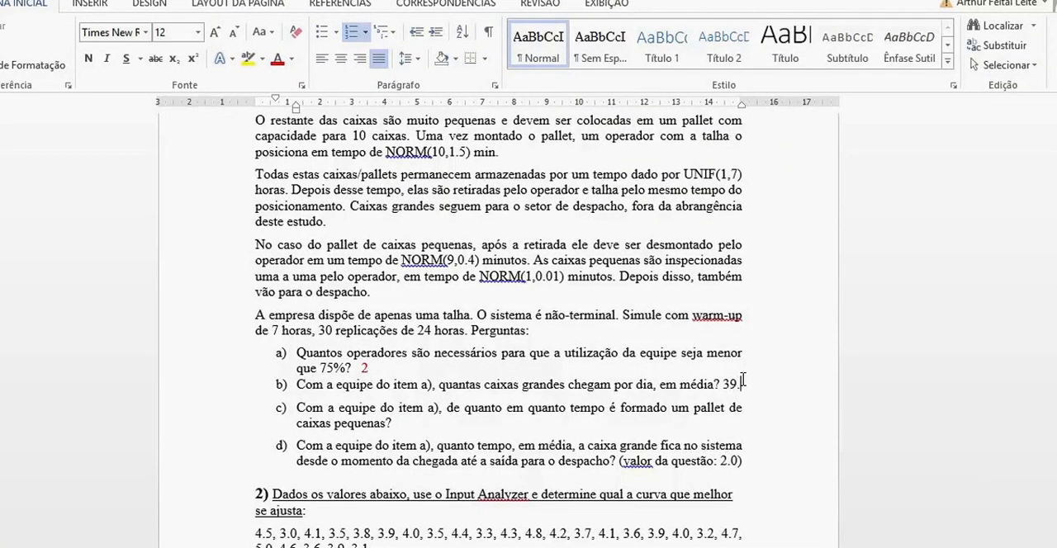
pyautogui.write('3')
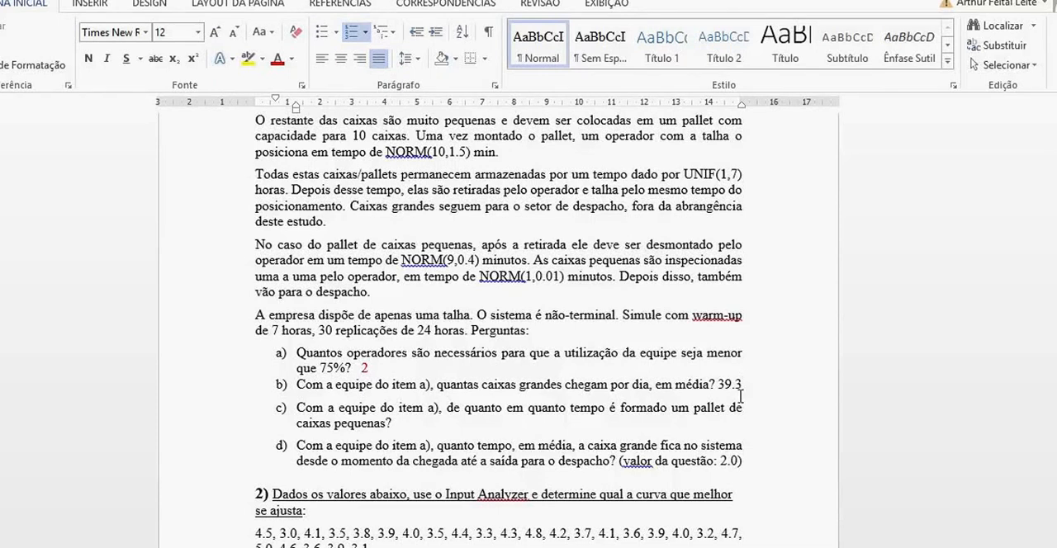
pyautogui.press('BackSpace')
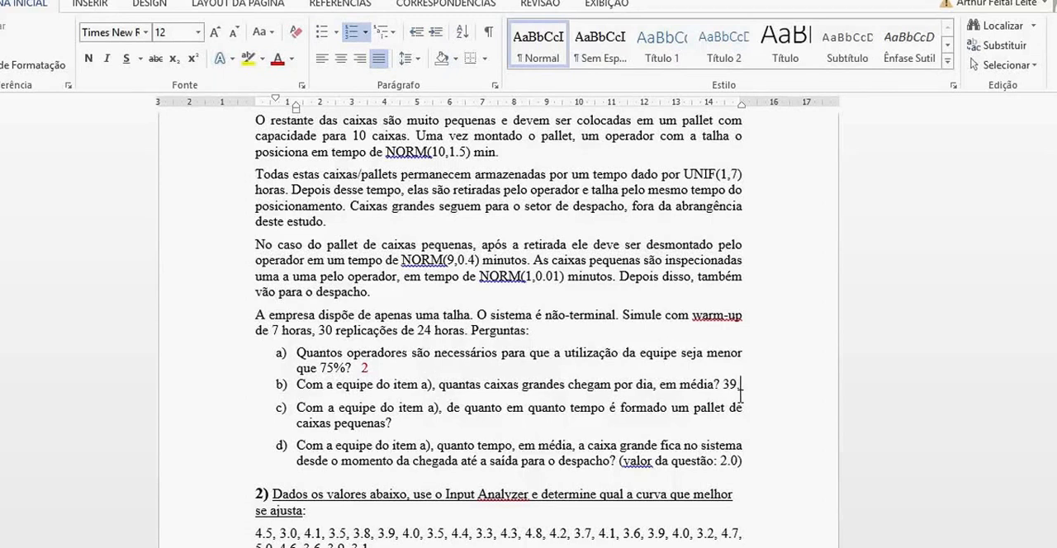
pyautogui.write('53')
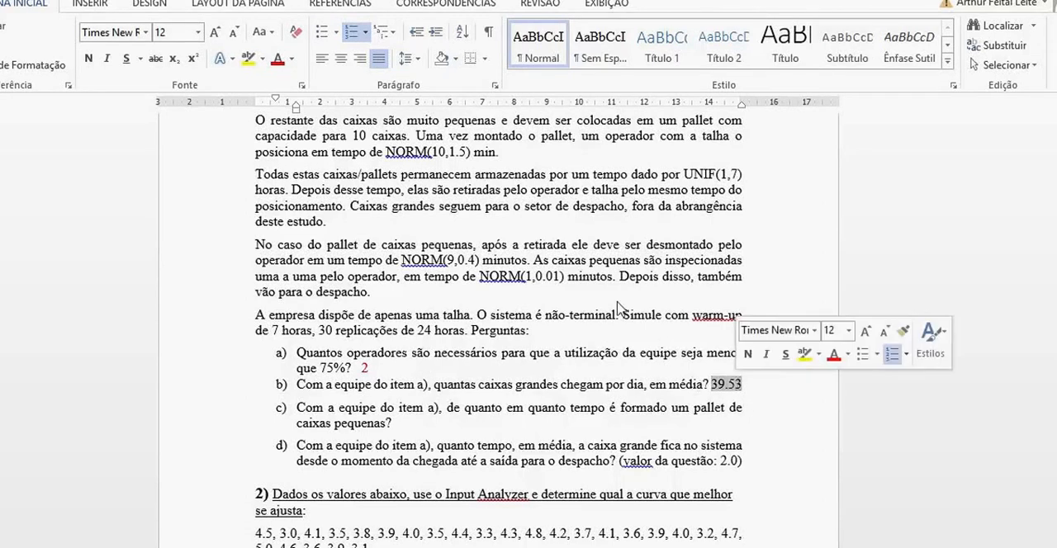
pyautogui.click(278, 58)
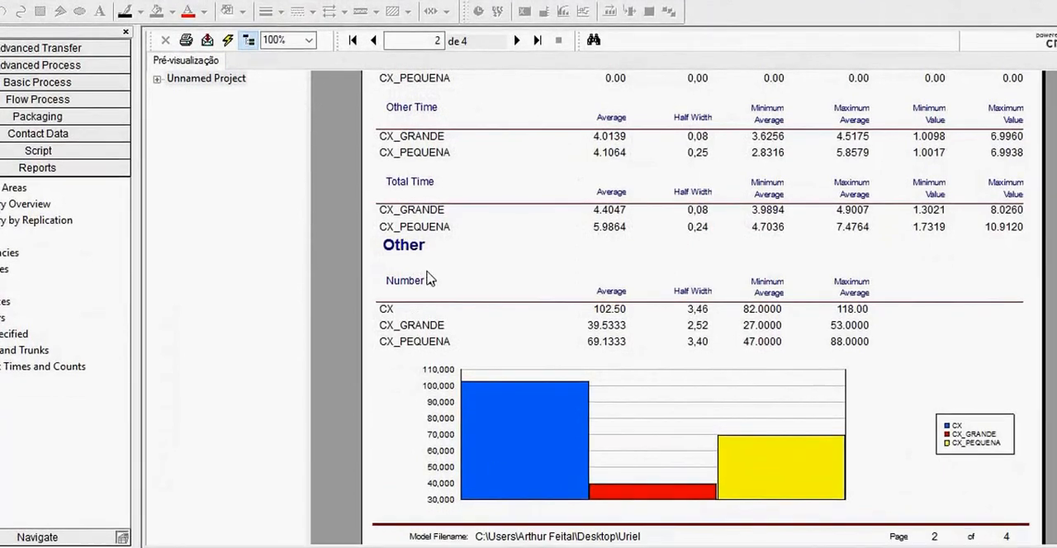
# - Switch to Arena's Category Overview and look up the TEMPO PALLETS interval in the user-specified tally on page 4
pyautogui.click(516, 41)
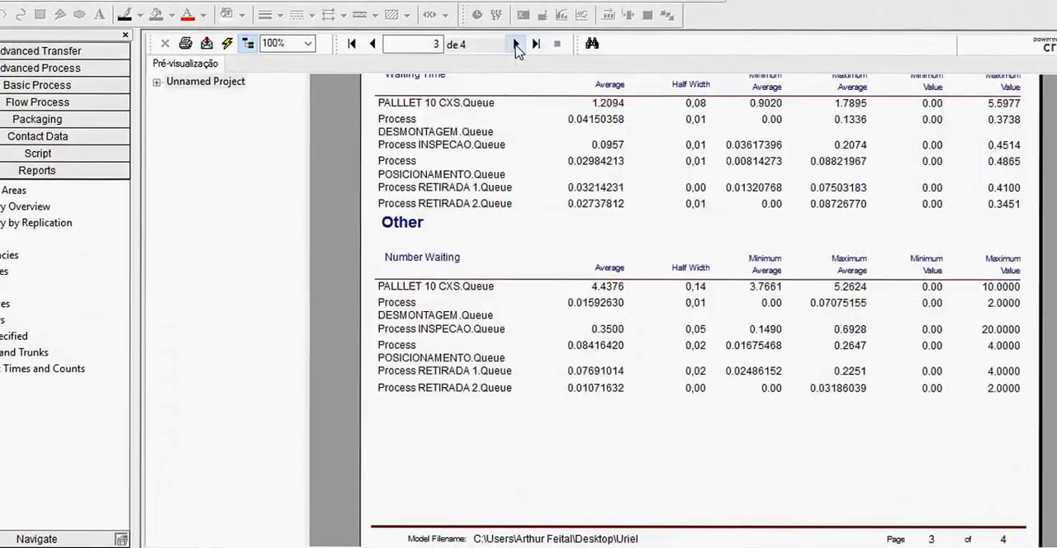
pyautogui.click(514, 43)
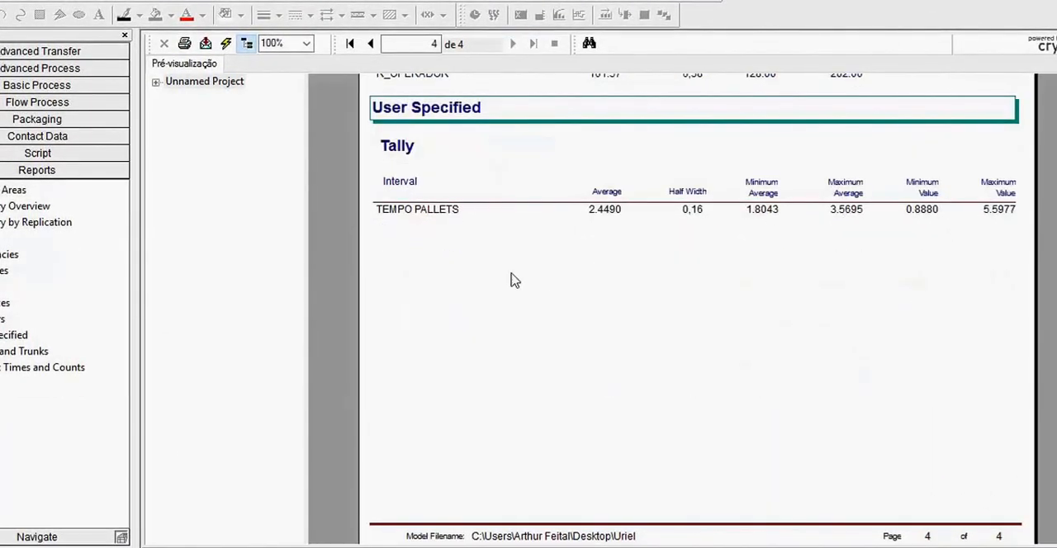
pyautogui.scroll(3, 436, 157)
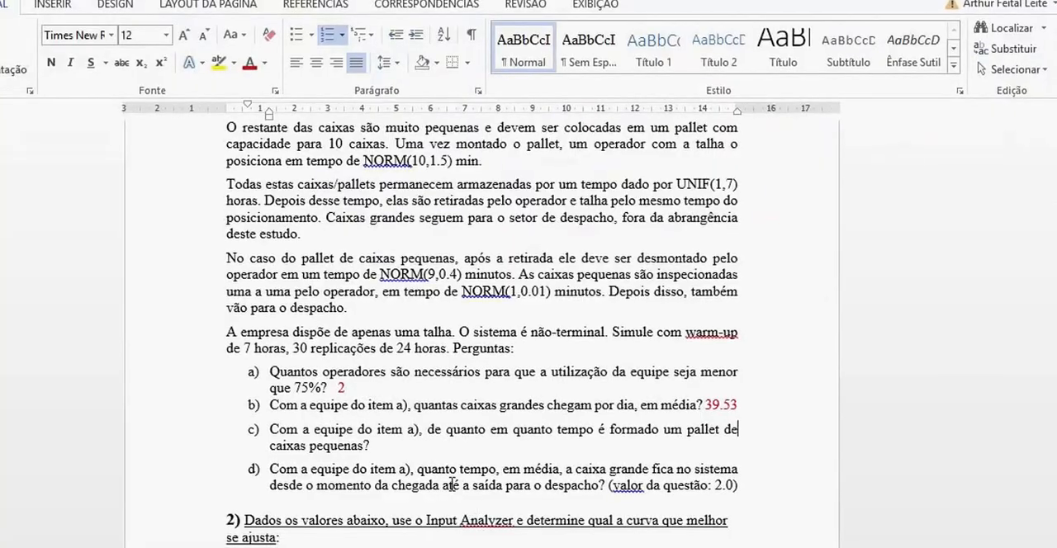
# - In Word, answer question c) on the pallet-forming interval with 2.44 HORAS and colour the answer red
pyautogui.write('2.44 HO')
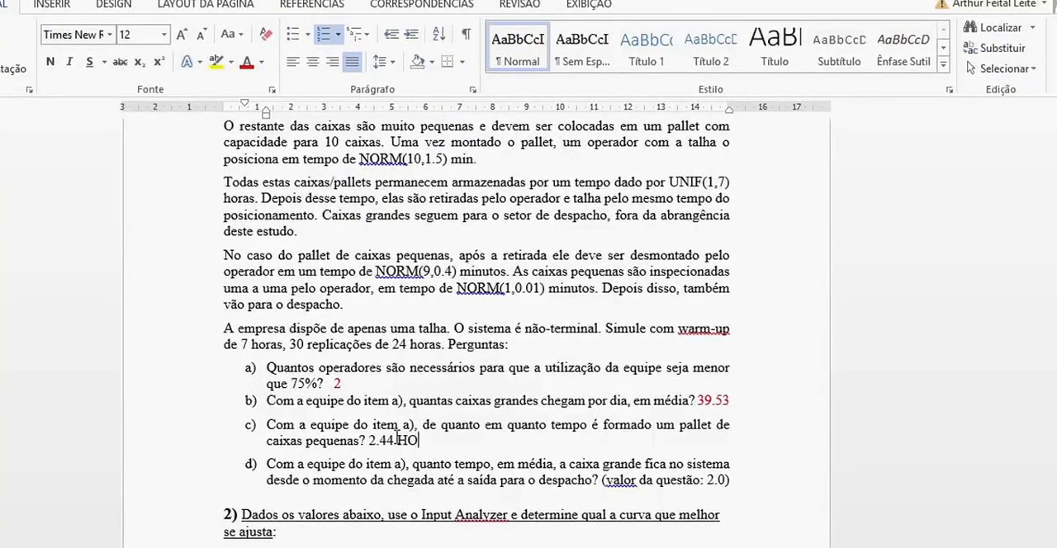
pyautogui.write('RAS')
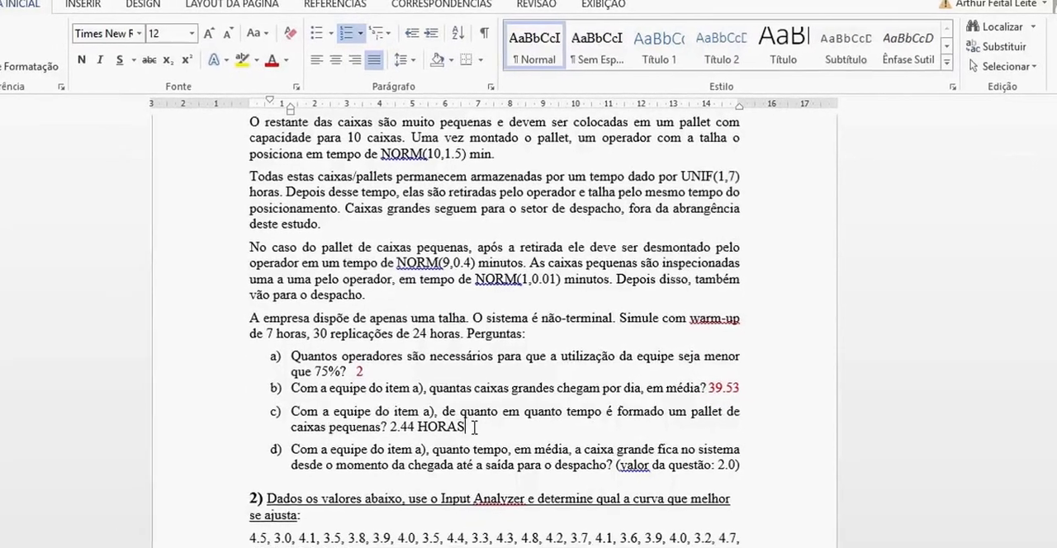
pyautogui.moveTo(446, 442); pyautogui.dragTo(373, 442)
pyautogui.click(286, 59)
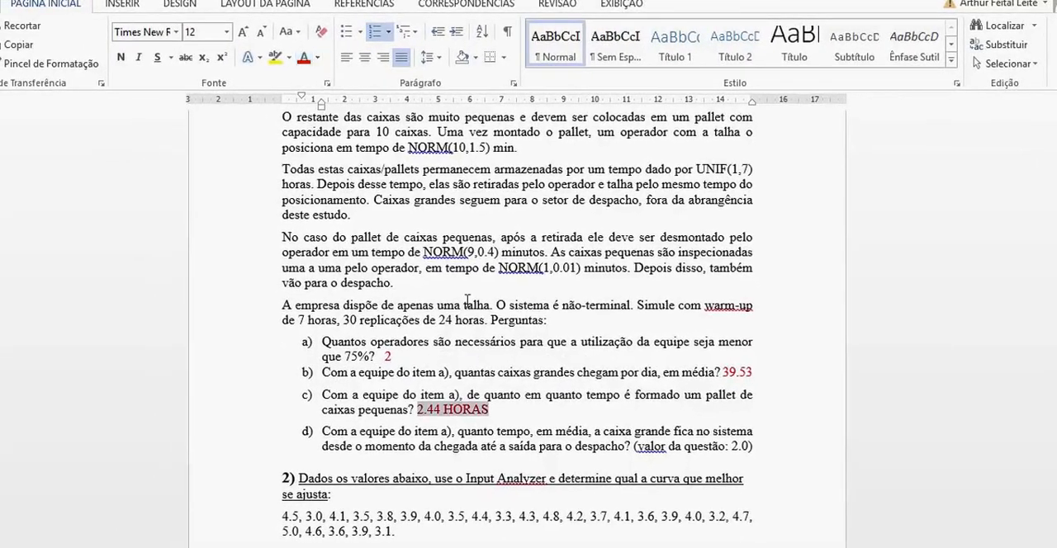
pyautogui.click(475, 364)
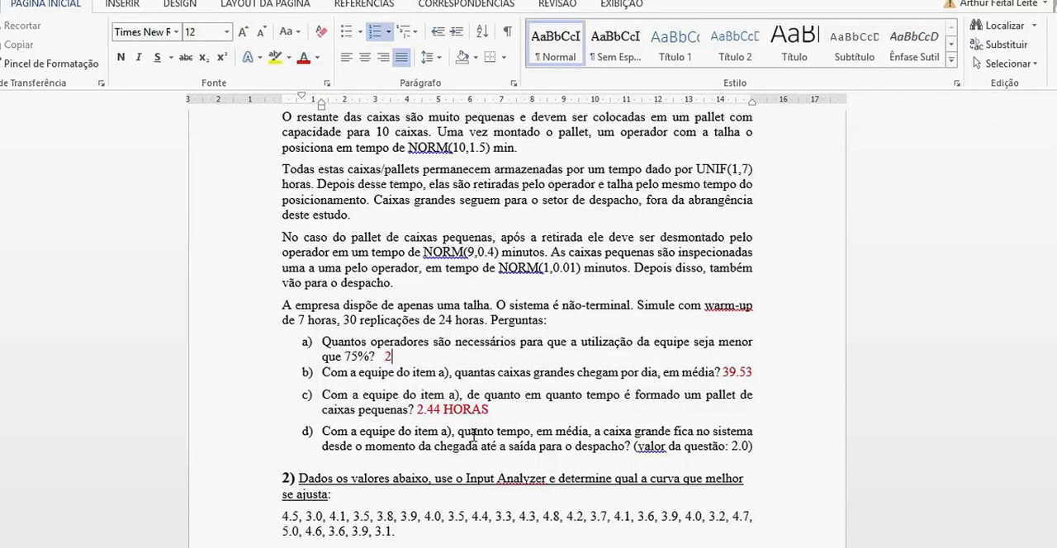
# - Read question d) on the large box's average time in the system, and review question c) with its answer
pyautogui.moveTo(327, 433); pyautogui.dragTo(625, 438)
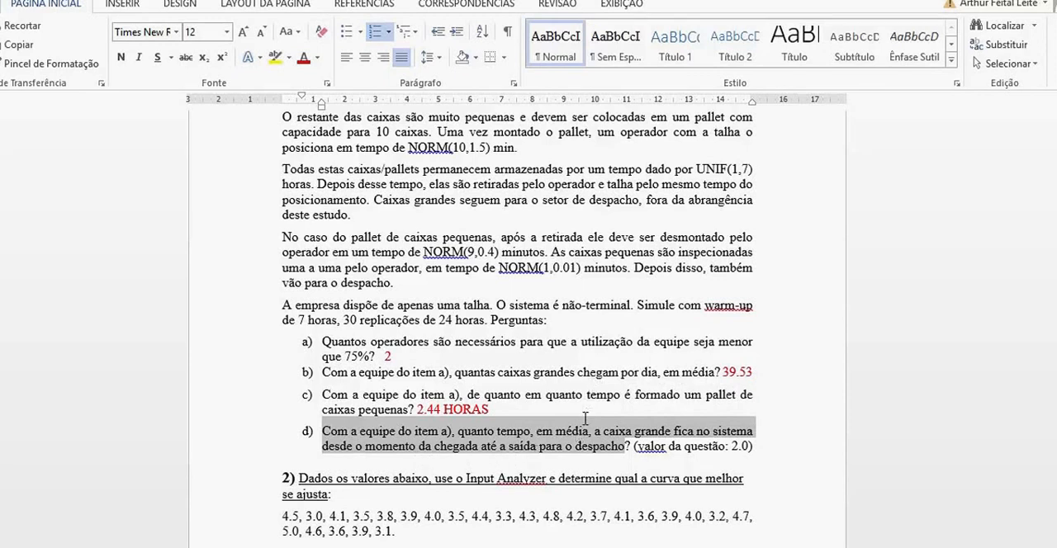
pyautogui.click(488, 461)
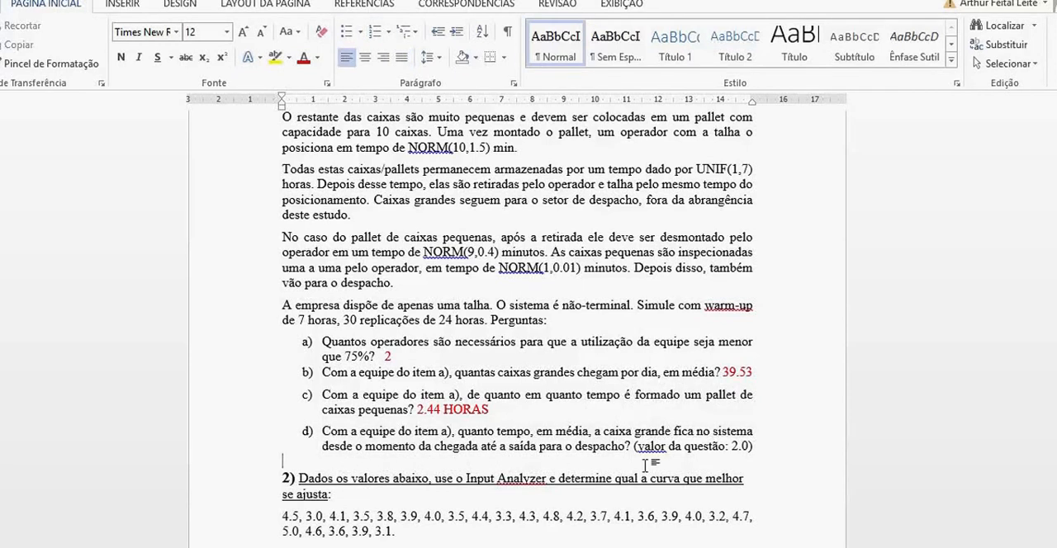
pyautogui.click(780, 444)
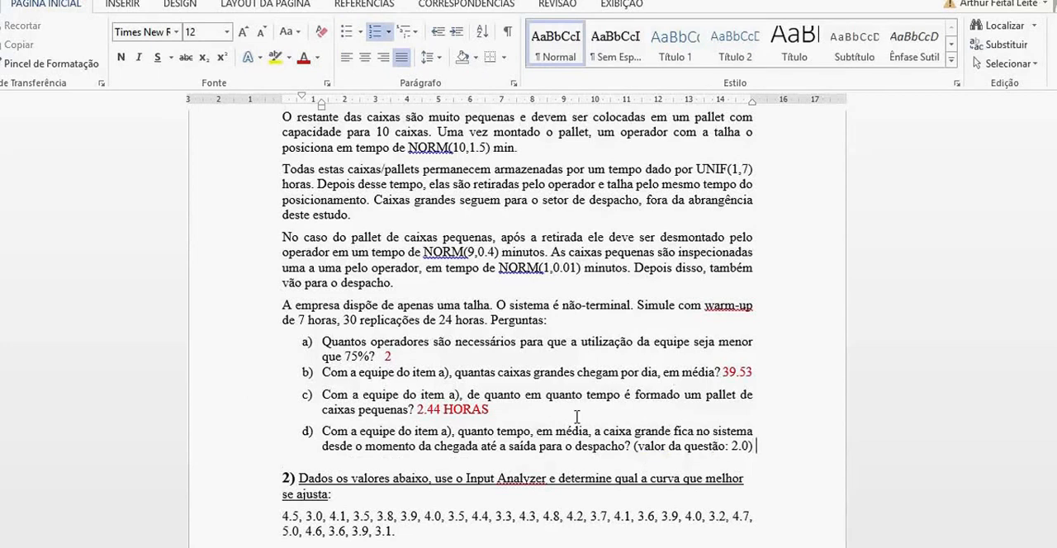
pyautogui.moveTo(492, 410); pyautogui.dragTo(341, 393)
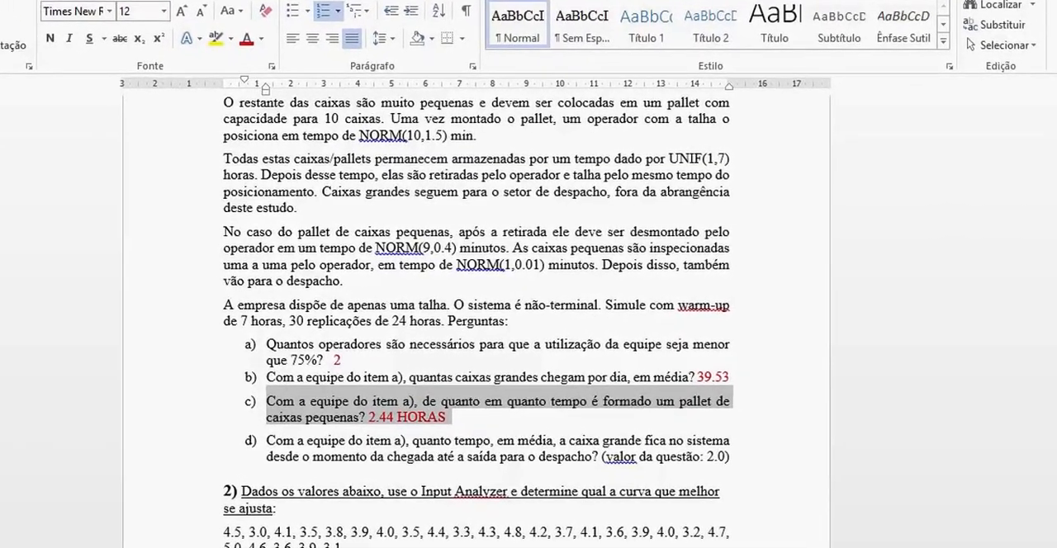
# - Switch to Arena's Category Overview and look up the average Total Time of CX_GRANDE on page 2
pyautogui.moveTo(406, 547)
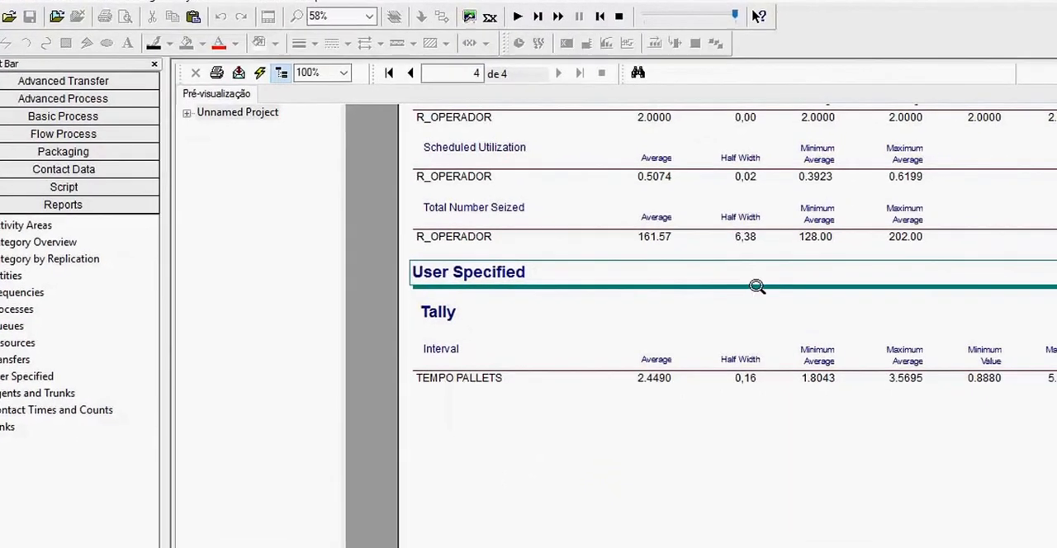
pyautogui.scroll(3, 1052, 281)
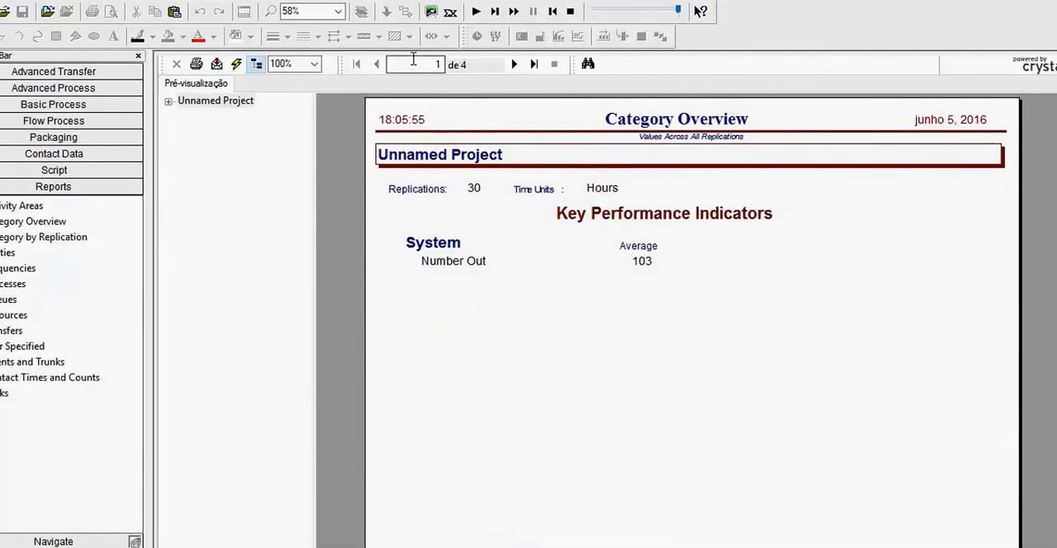
pyautogui.click(514, 64)
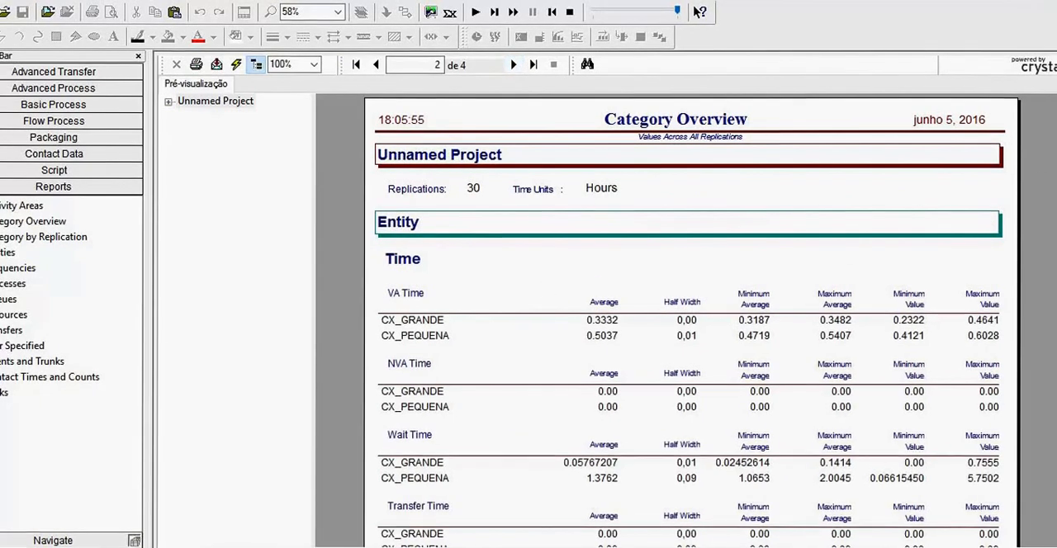
pyautogui.scroll(-2, 692, 330)
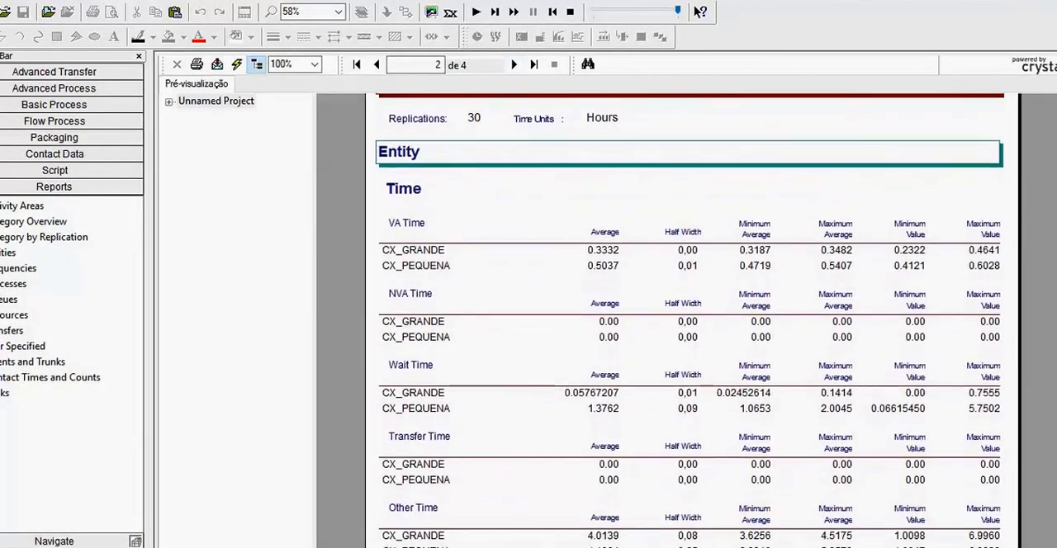
pyautogui.scroll(-3, 692, 330)
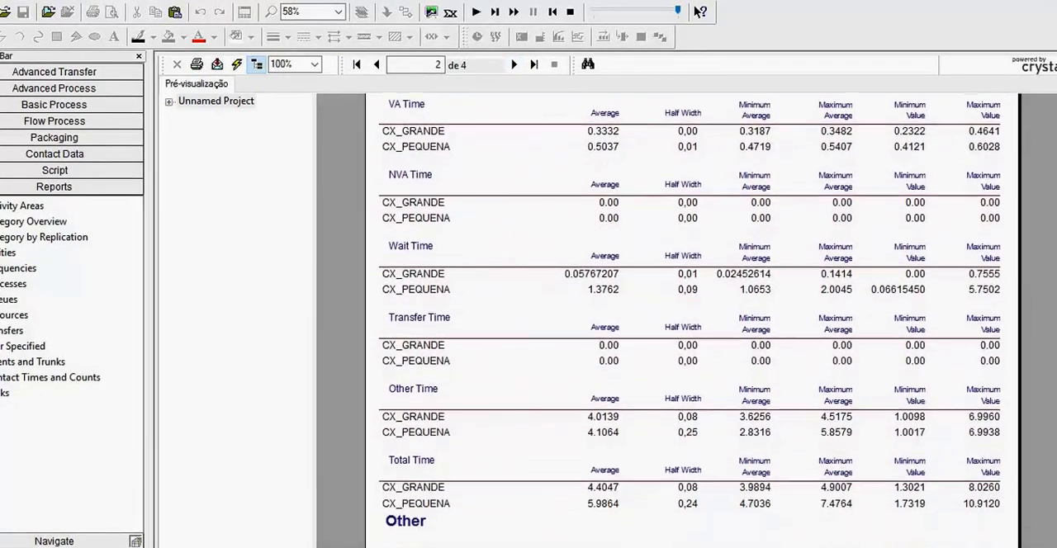
pyautogui.scroll(-1, 692, 330)
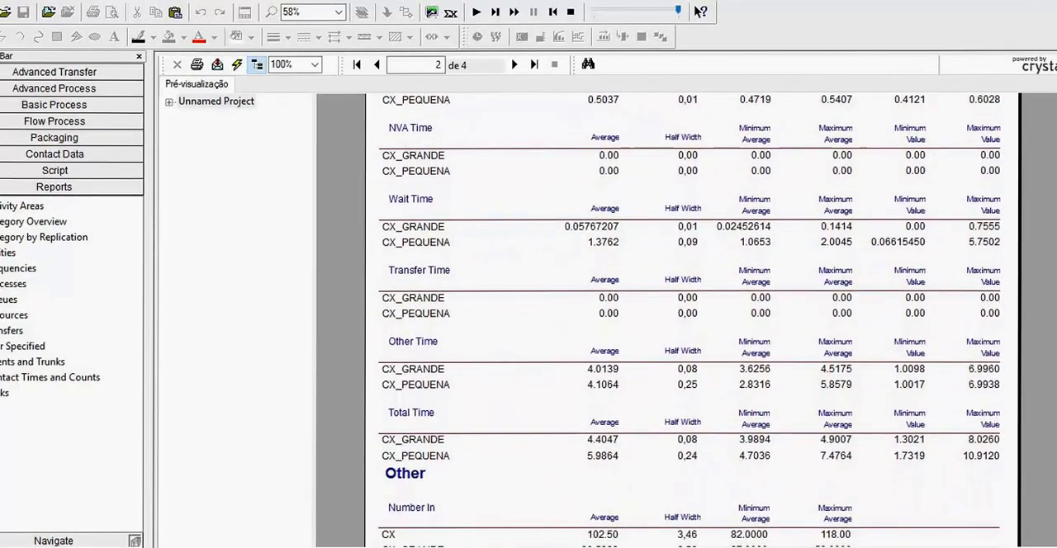
pyautogui.scroll(-1, 692, 330)
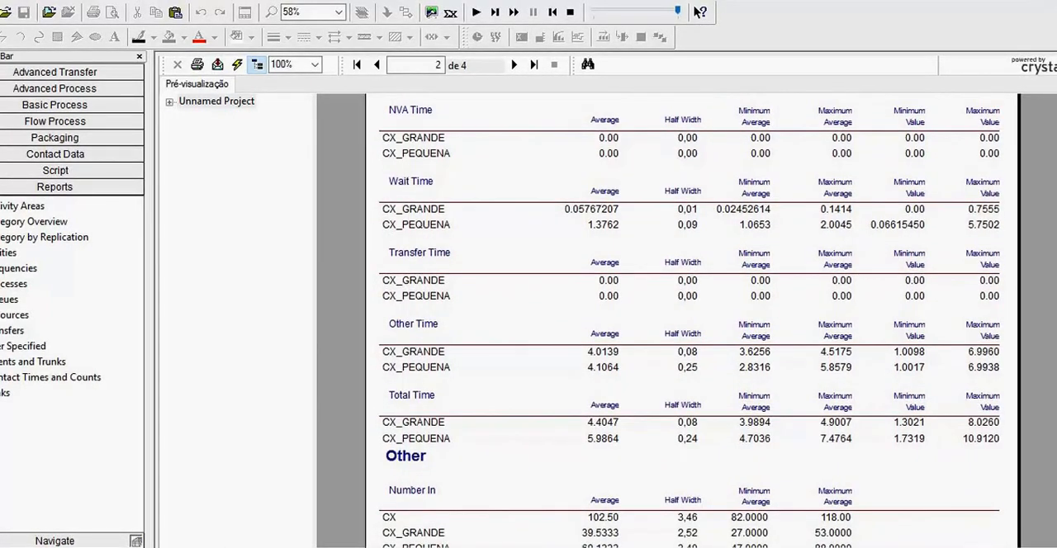
pyautogui.scroll(3, 692, 330)
pyautogui.scroll(-1, 692, 330)
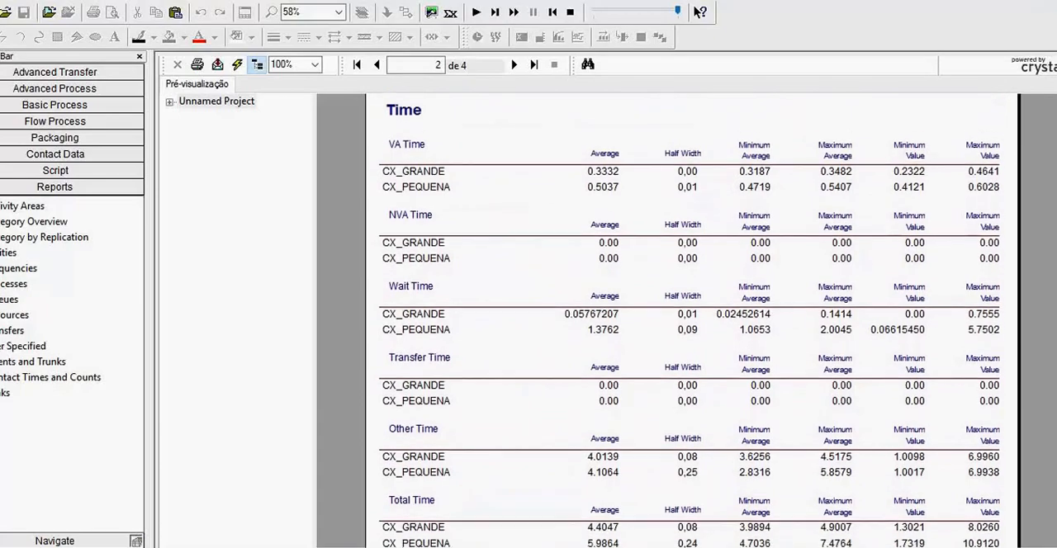
pyautogui.scroll(-3, 692, 330)
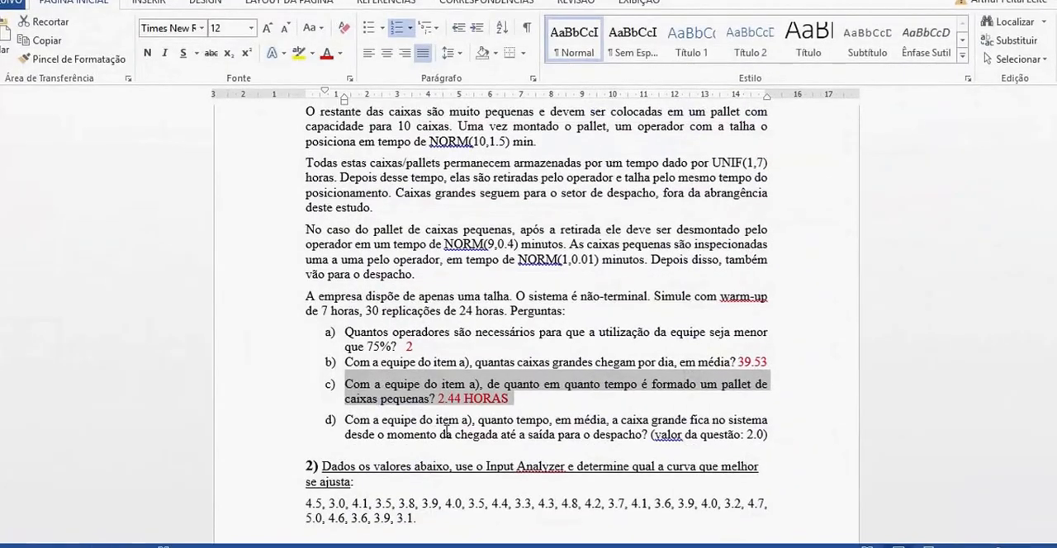
# - In Word, enter 4.40 HORAS on a new line under question d) and colour the answer red
pyautogui.press('Return')
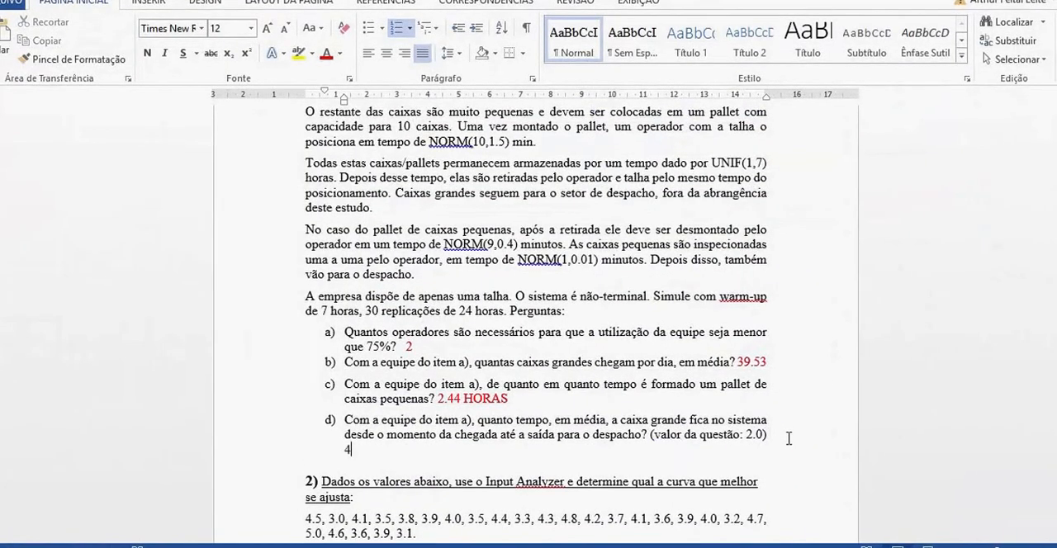
pyautogui.write('4.40 HORAS')
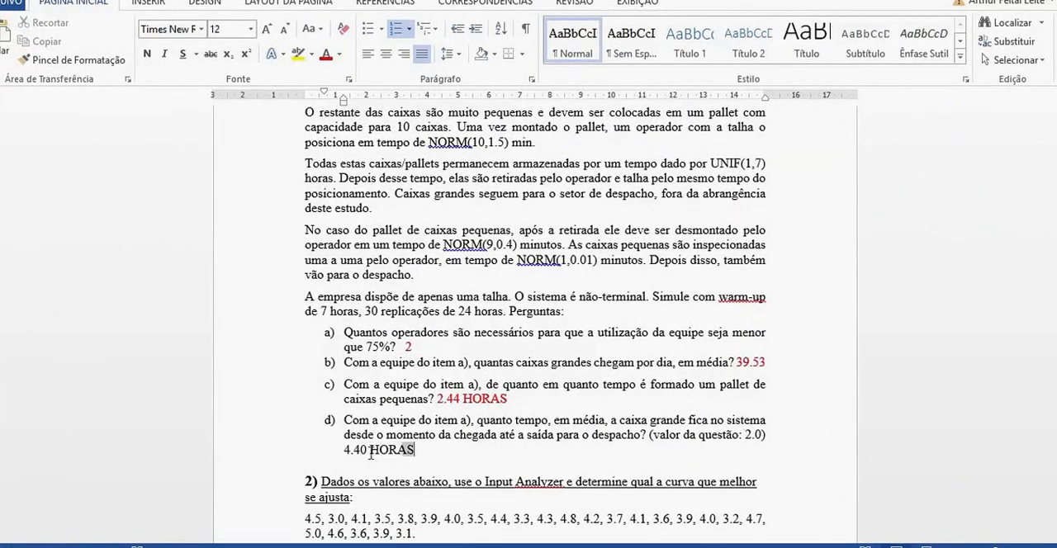
pyautogui.click(327, 55)
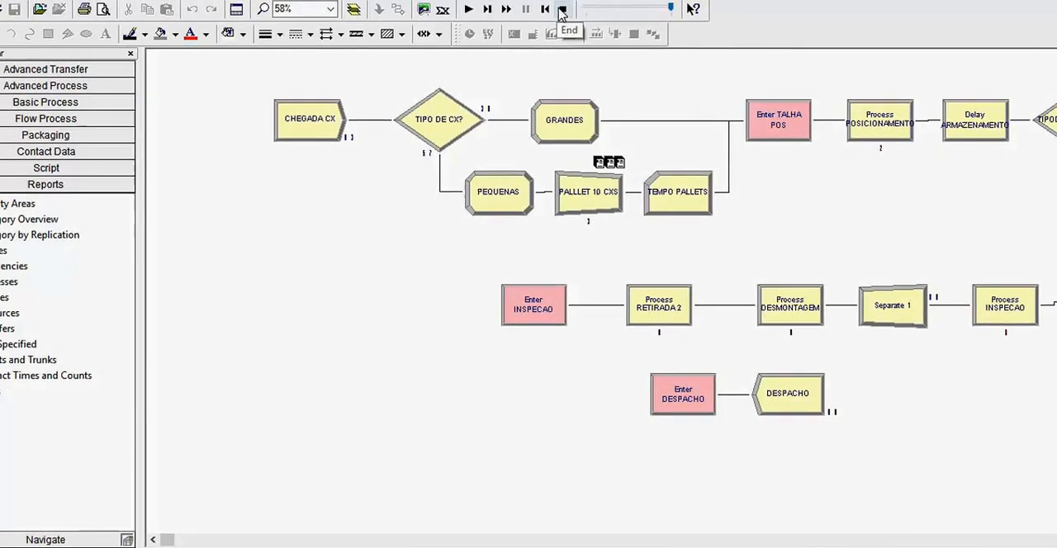
# - In Arena, end the simulation run and review the T0 attribute assignment in the PEQUENAS Assign module
pyautogui.click(561, 10)
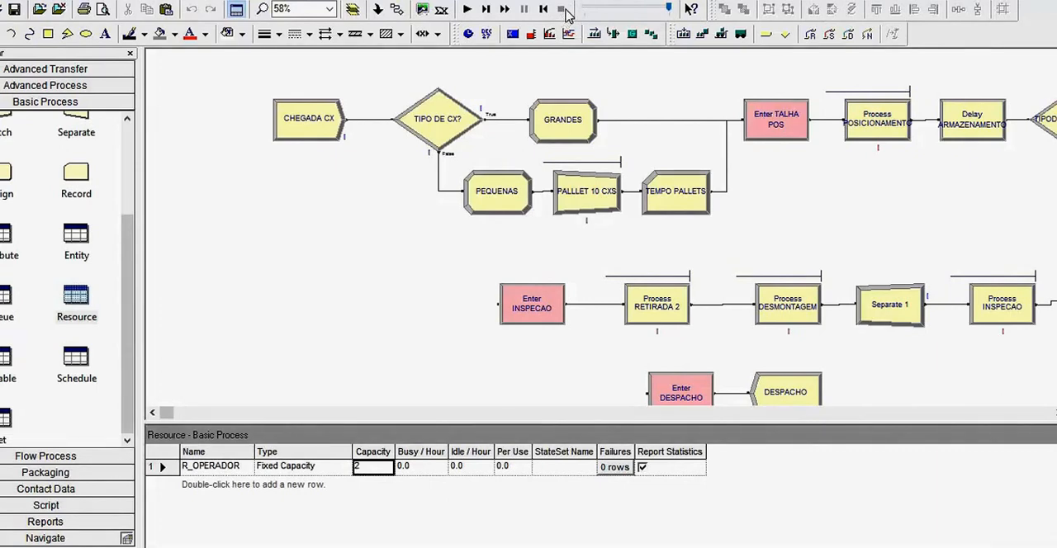
pyautogui.doubleClick(513, 198)
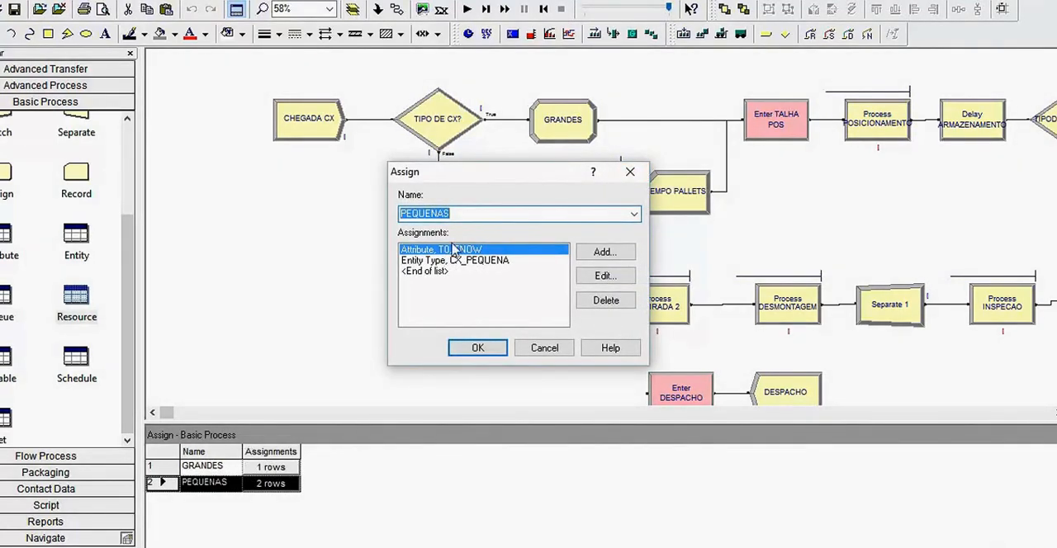
pyautogui.click(607, 276)
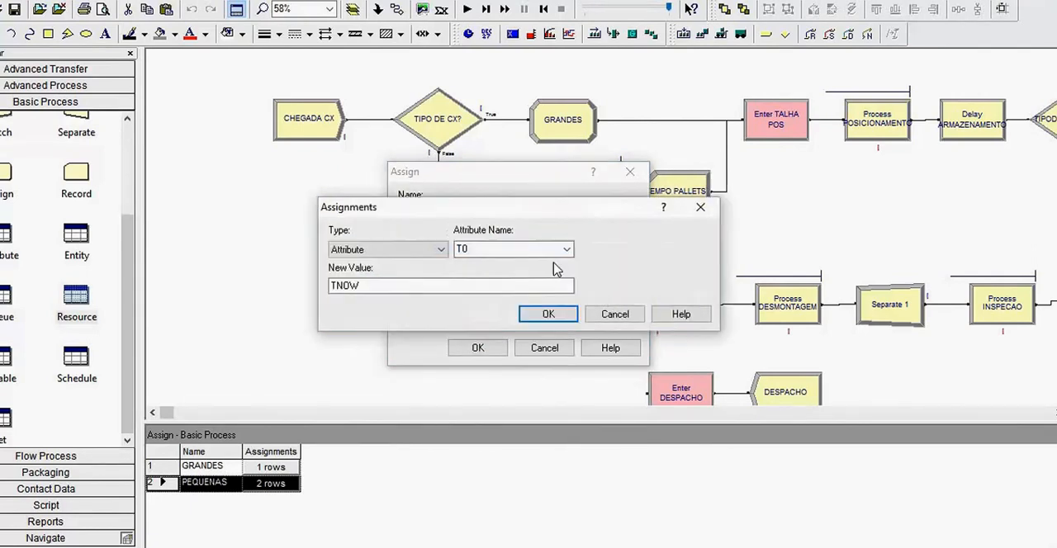
pyautogui.click(442, 249)
pyautogui.click(385, 298)
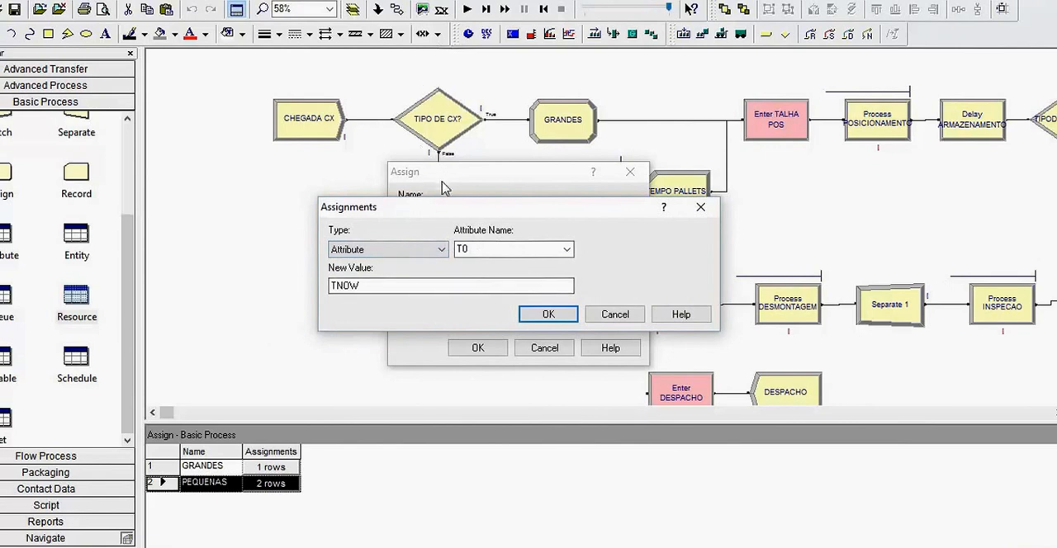
pyautogui.doubleClick(485, 248)
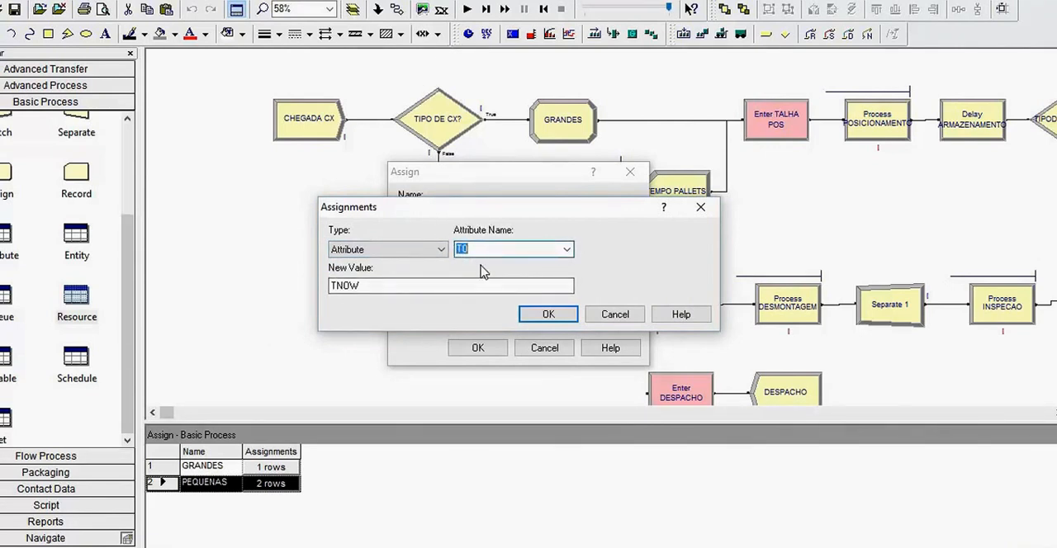
pyautogui.click(379, 287)
pyautogui.moveTo(379, 287); pyautogui.dragTo(327, 288)
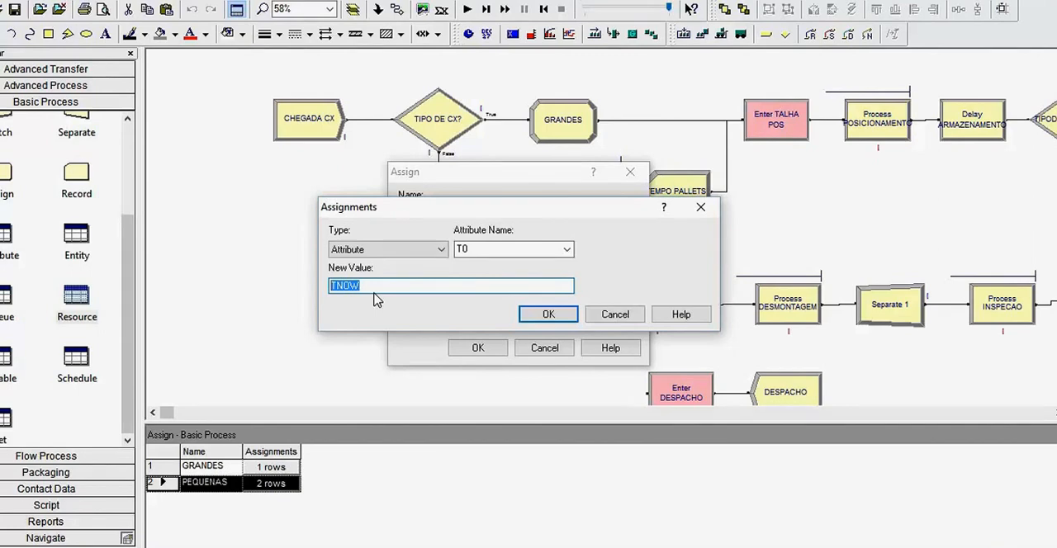
pyautogui.click(547, 313)
pyautogui.click(483, 351)
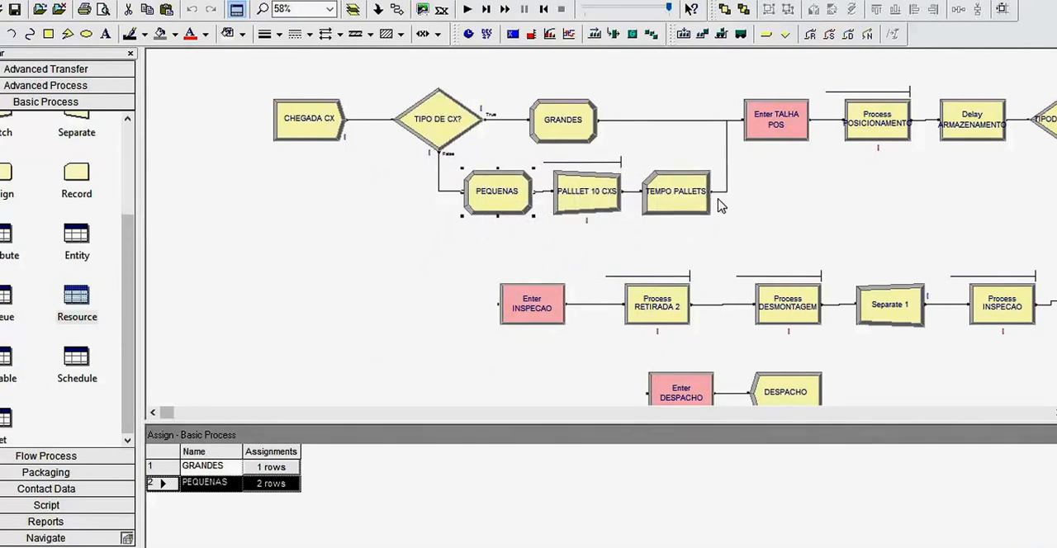
# - Place a new Record module in the empty area of the model below the small-box branch
pyautogui.click(665, 204)
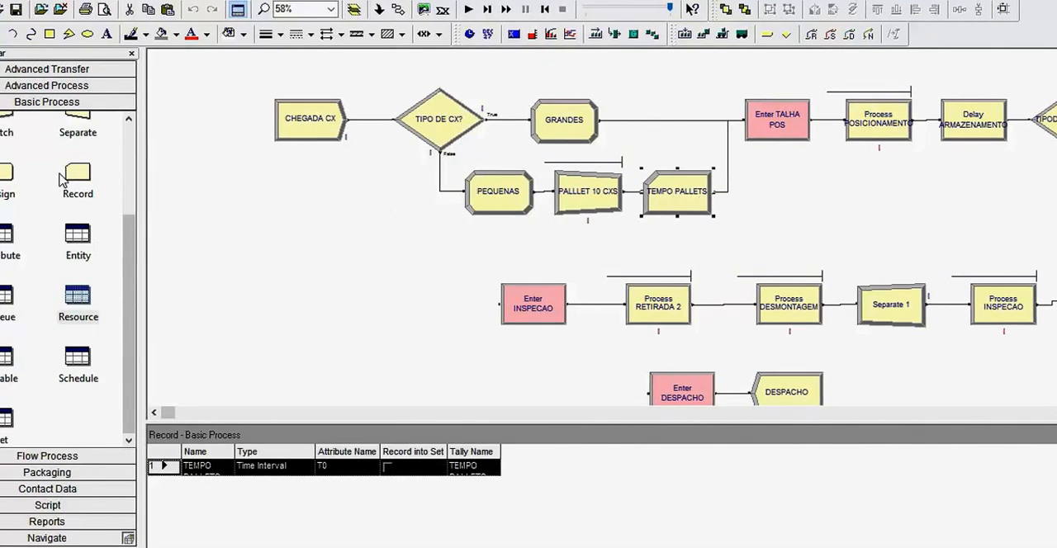
pyautogui.moveTo(78, 173); pyautogui.dragTo(357, 257)
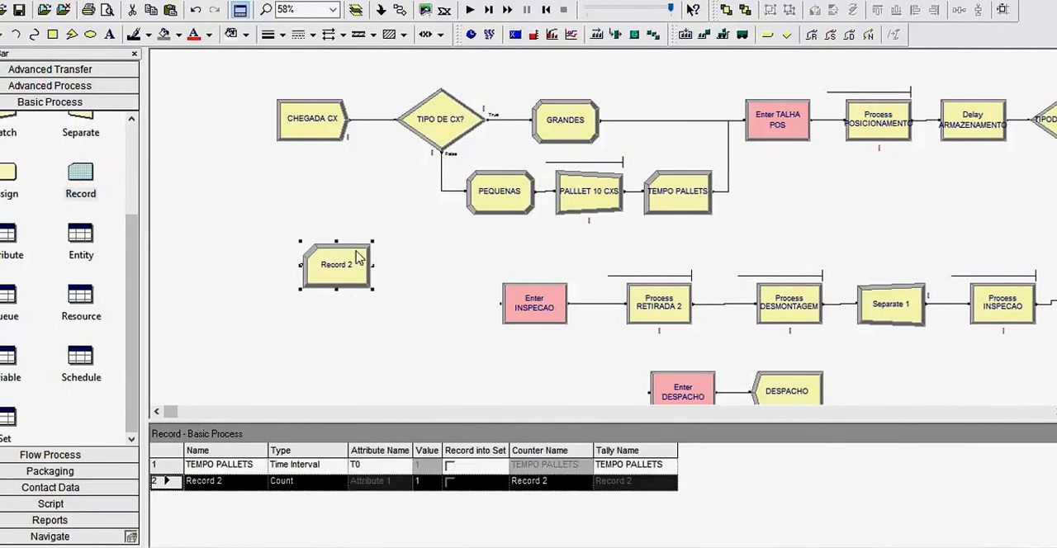
# - Review the TEMPO PALLETS Record module's Time Interval type, its T0 attribute and its tally name
pyautogui.doubleClick(683, 203)
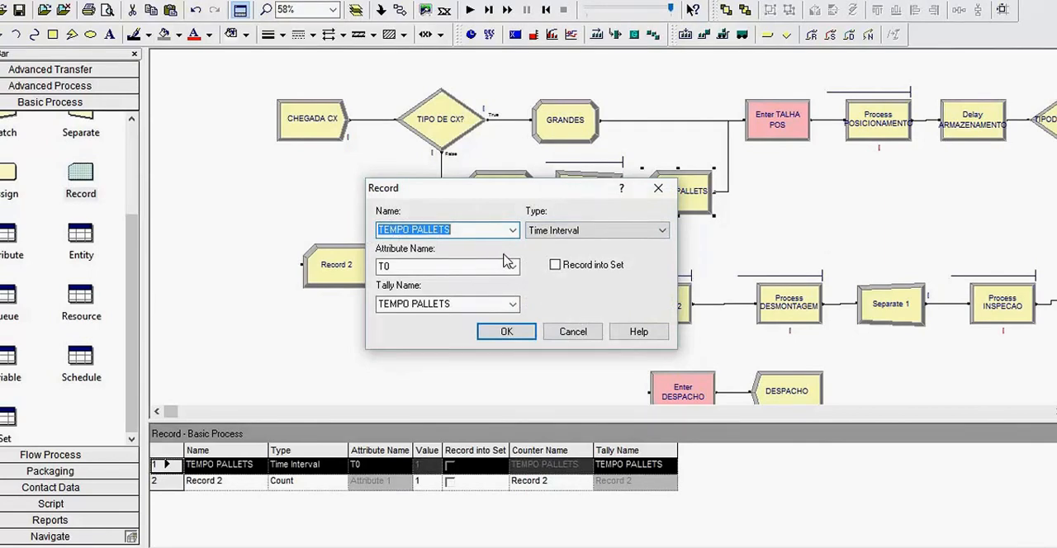
pyautogui.click(573, 230)
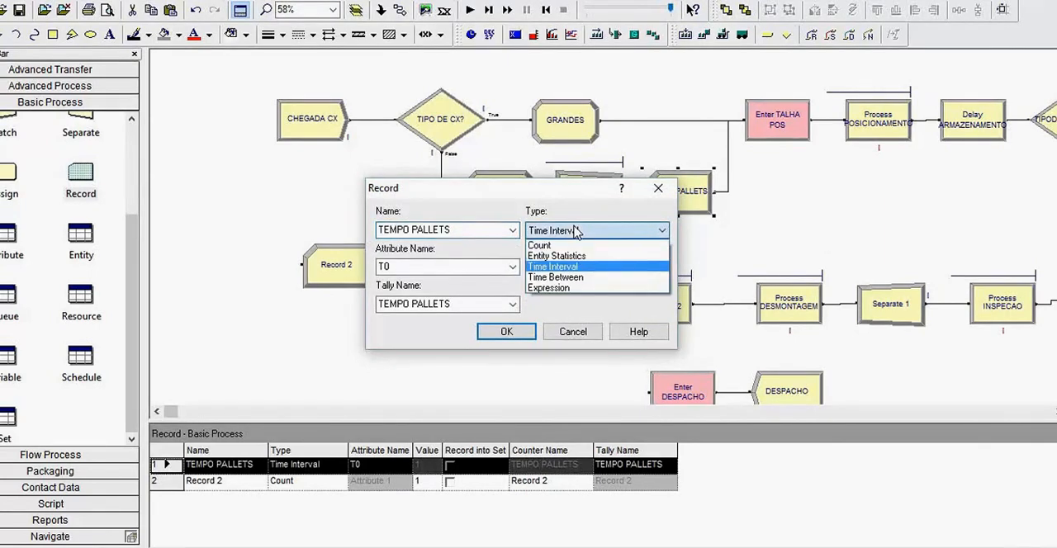
pyautogui.click(565, 268)
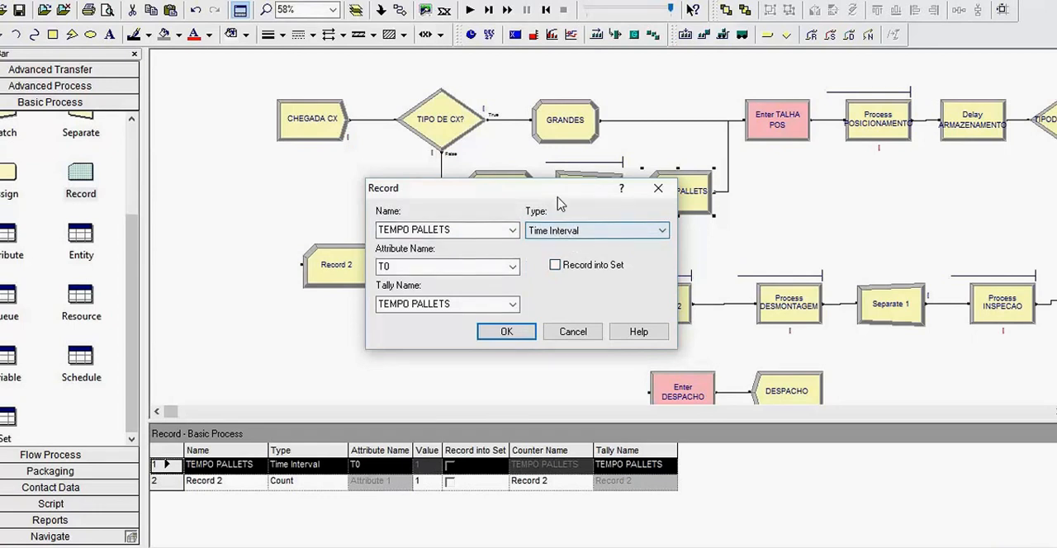
pyautogui.moveTo(555, 195); pyautogui.dragTo(588, 251)
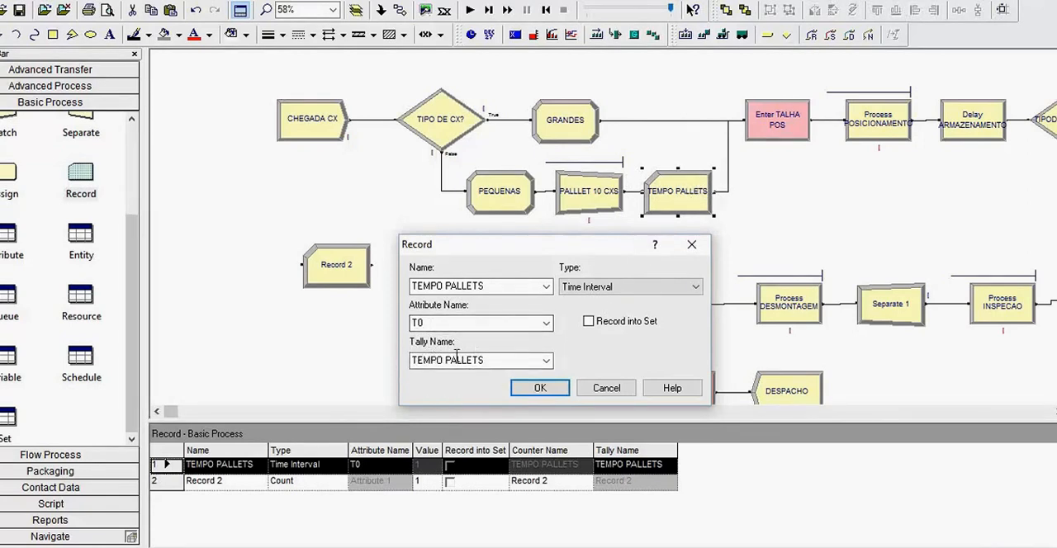
pyautogui.click(561, 390)
# - Delete the extra Record module, Record 2, from the model
pyautogui.click(367, 274)
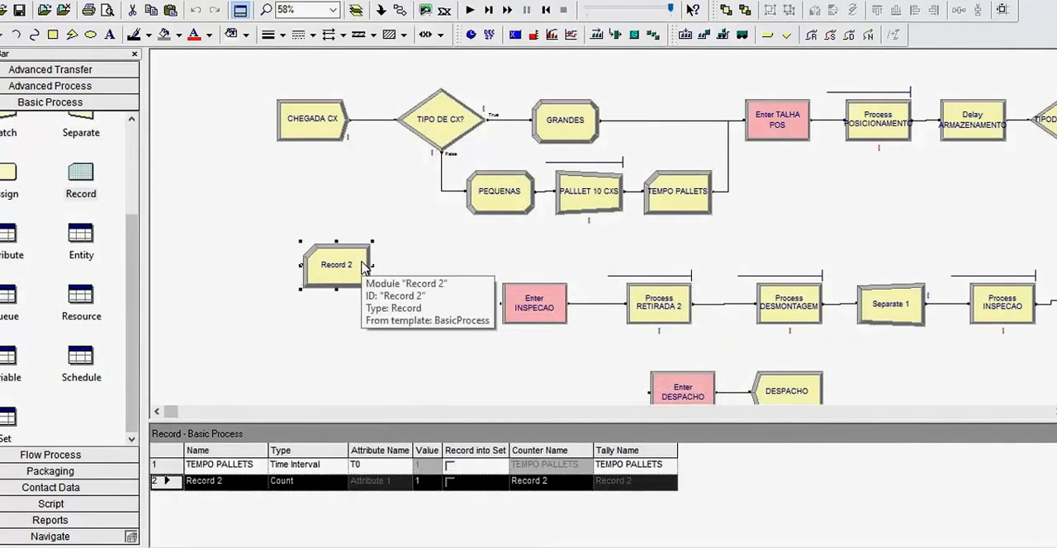
pyautogui.press('Delete')
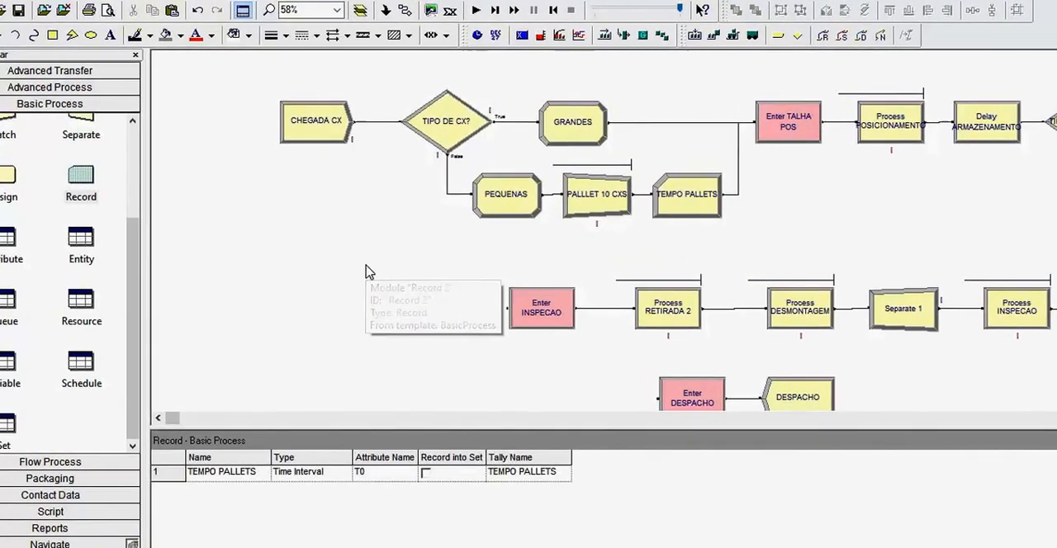
pyautogui.moveTo(140, 433); pyautogui.dragTo(163, 443)
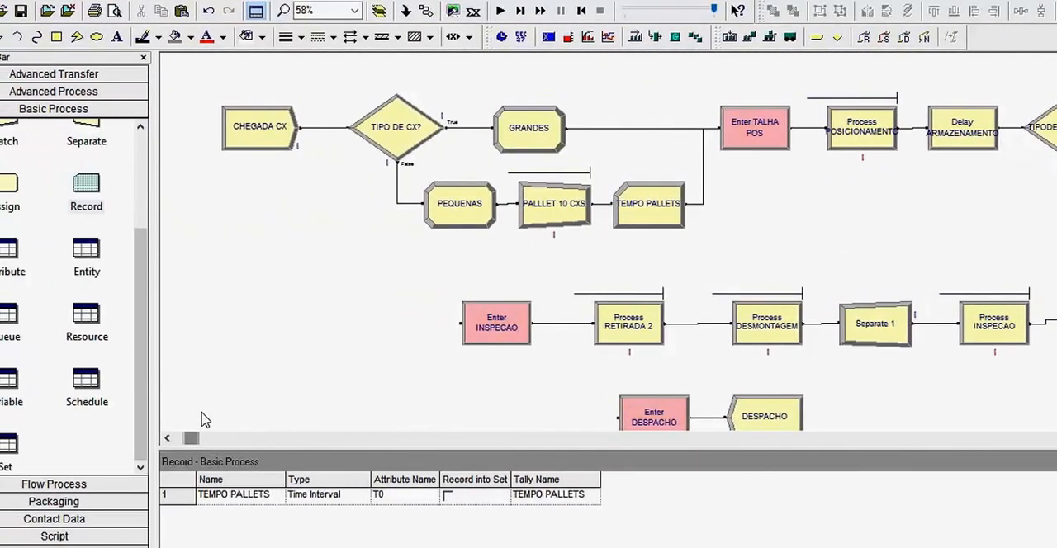